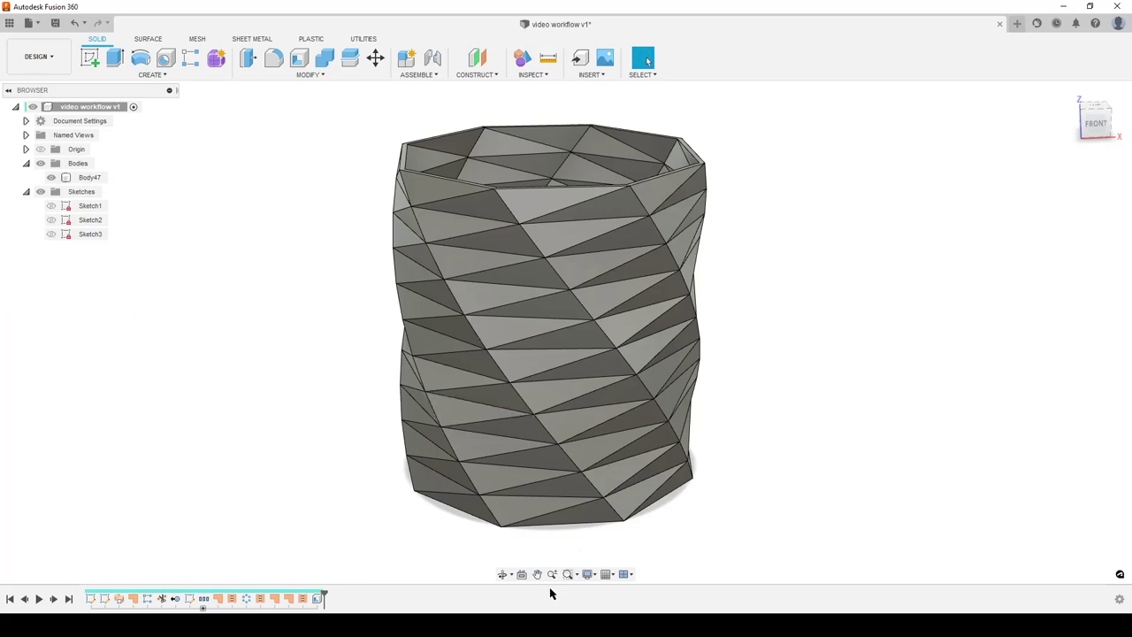
Step: Bring up the Octagon Twist drawing and zoom in on its 80 mm height, 75 mm width and 1,2 mm walls
key(alt+Tab)
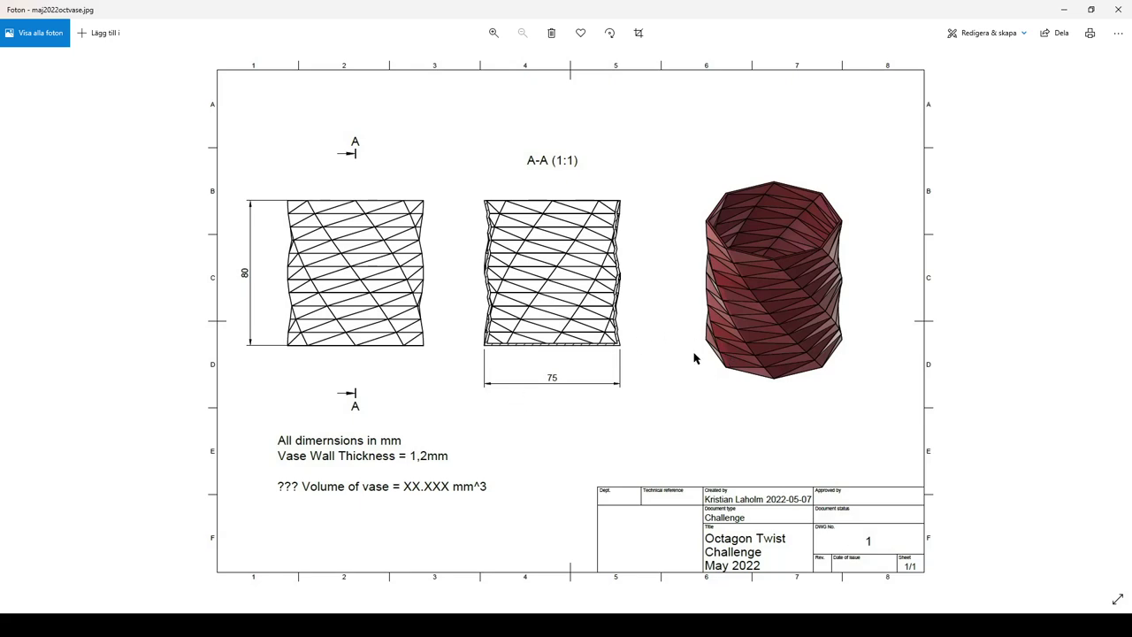
scroll(766, 218, up, 1)
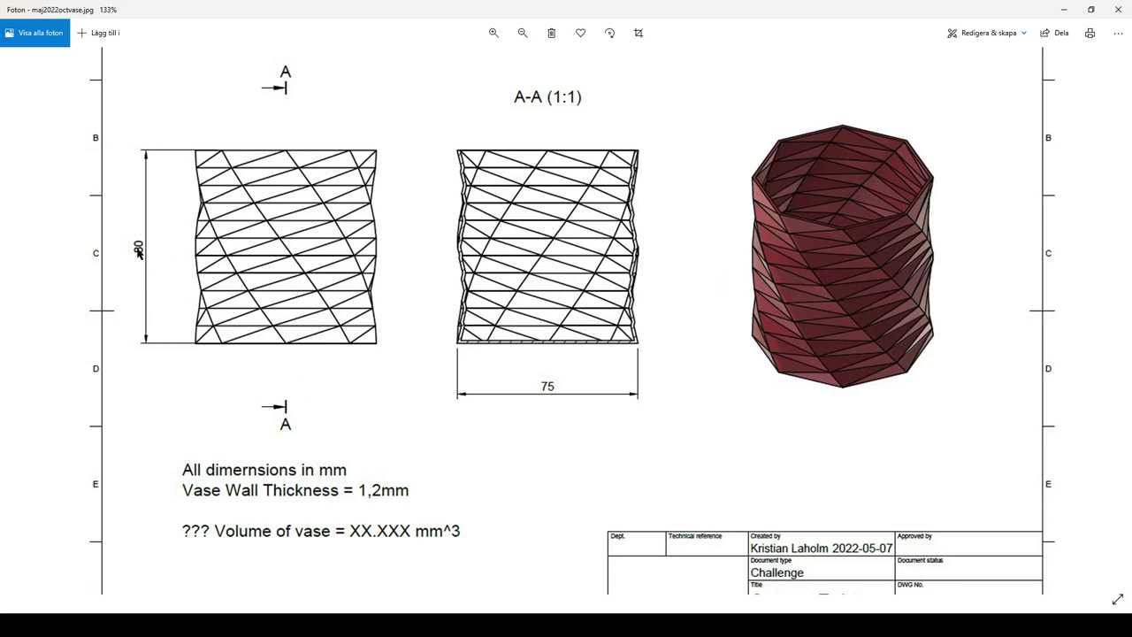
scroll(121, 291, up, 2)
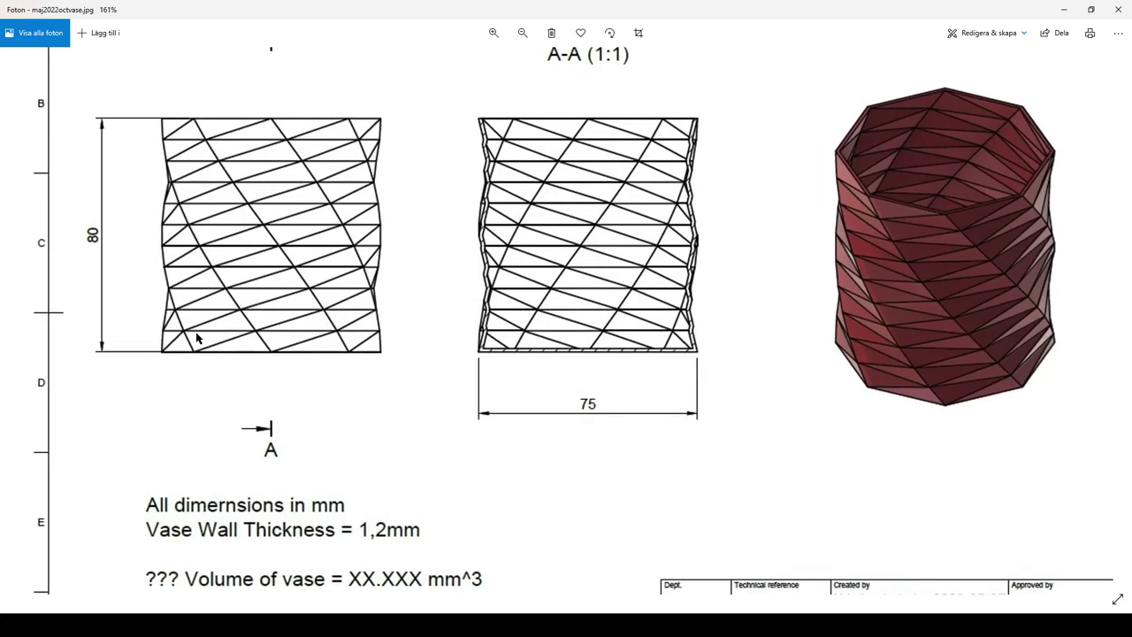
scroll(280, 336, down, 1)
scroll(210, 359, up, 2)
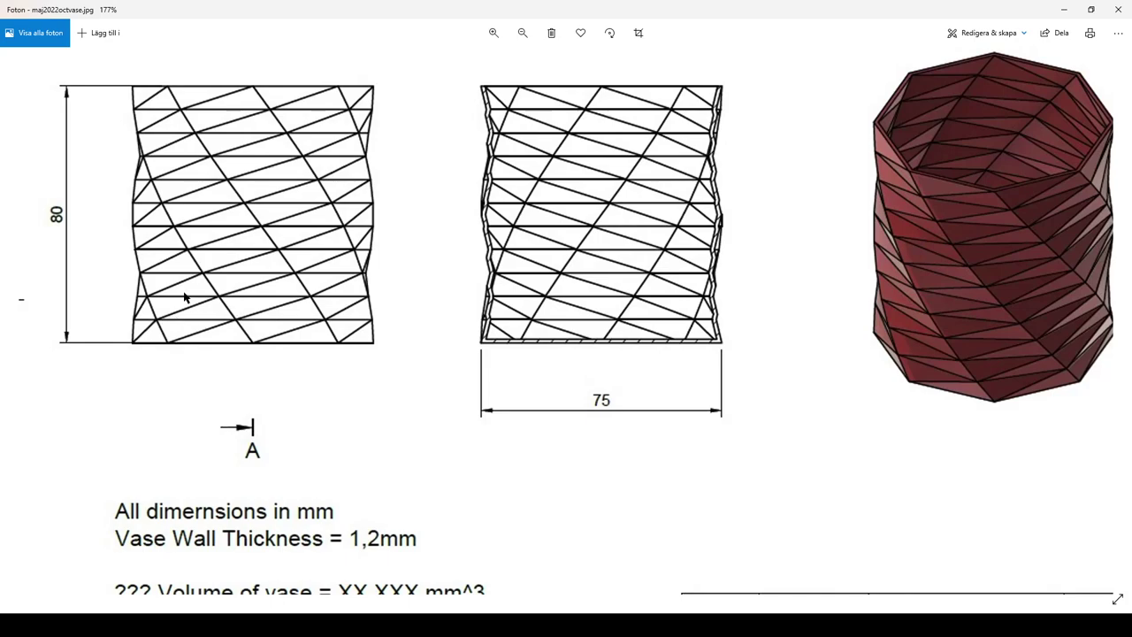
scroll(404, 285, down, 3)
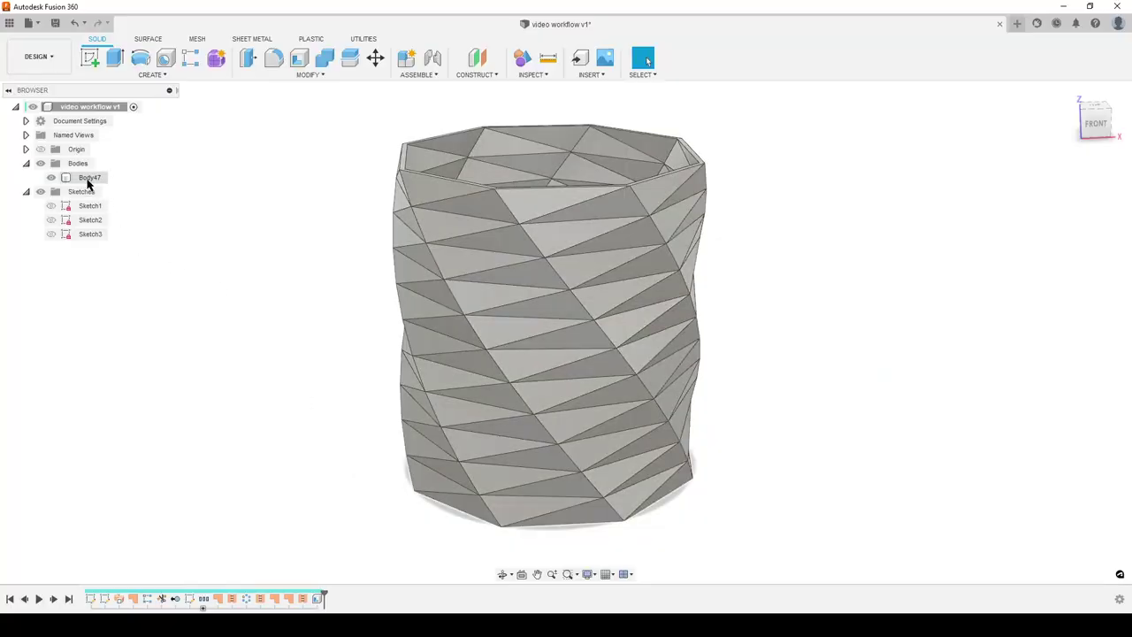
right_click(88, 180)
click(126, 289)
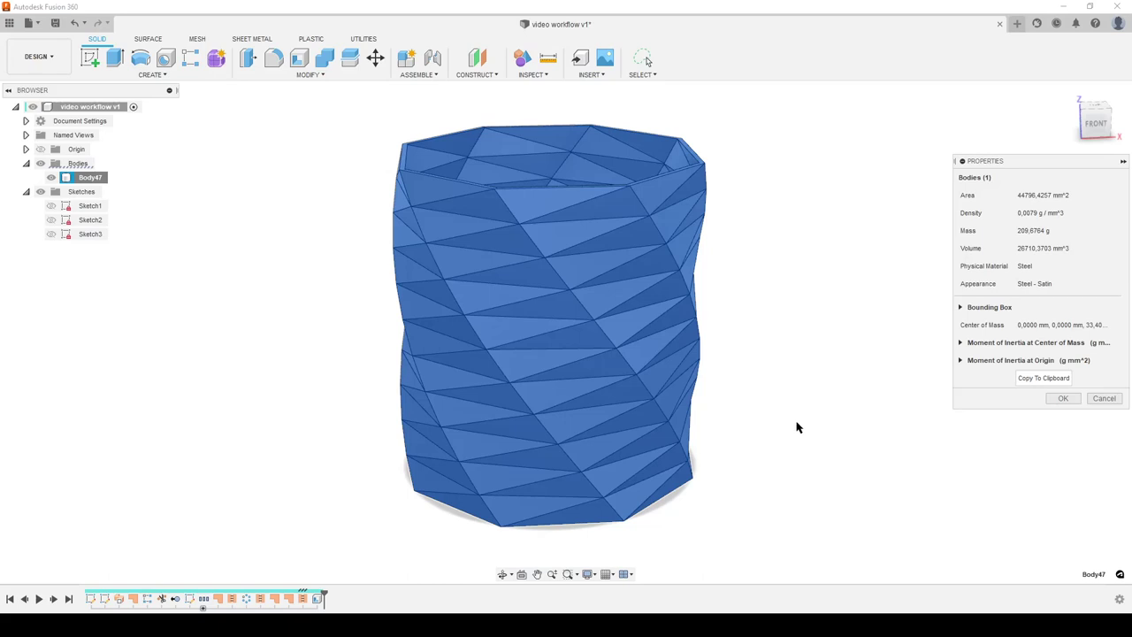
click(1104, 399)
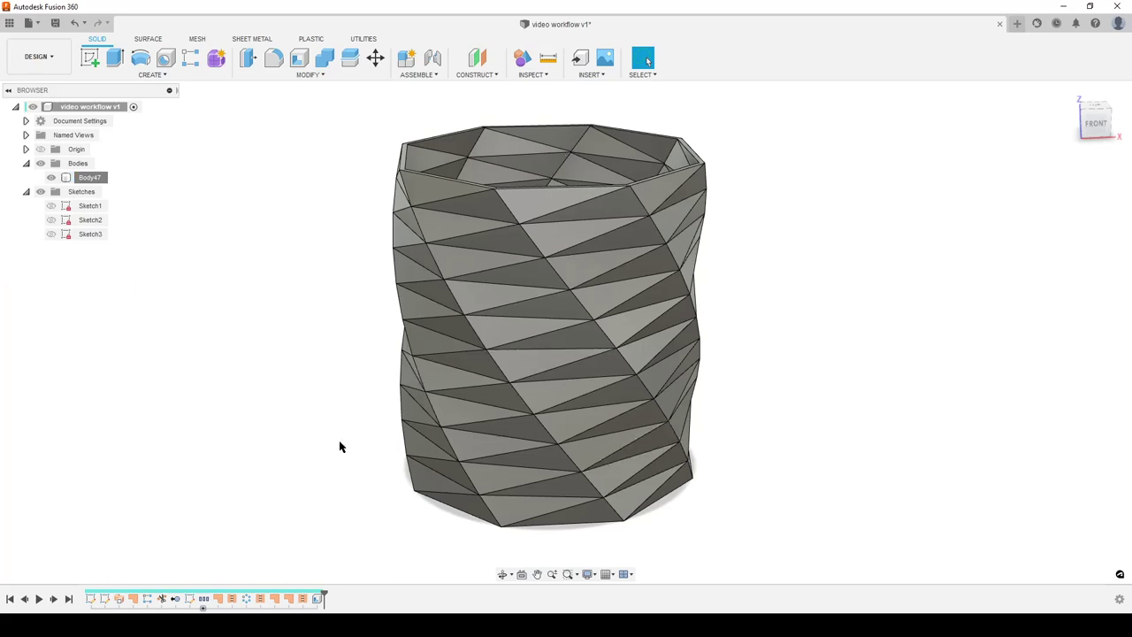
Step: View the existing twisted vase from the front, then orbit to raised angled views
click(1095, 123)
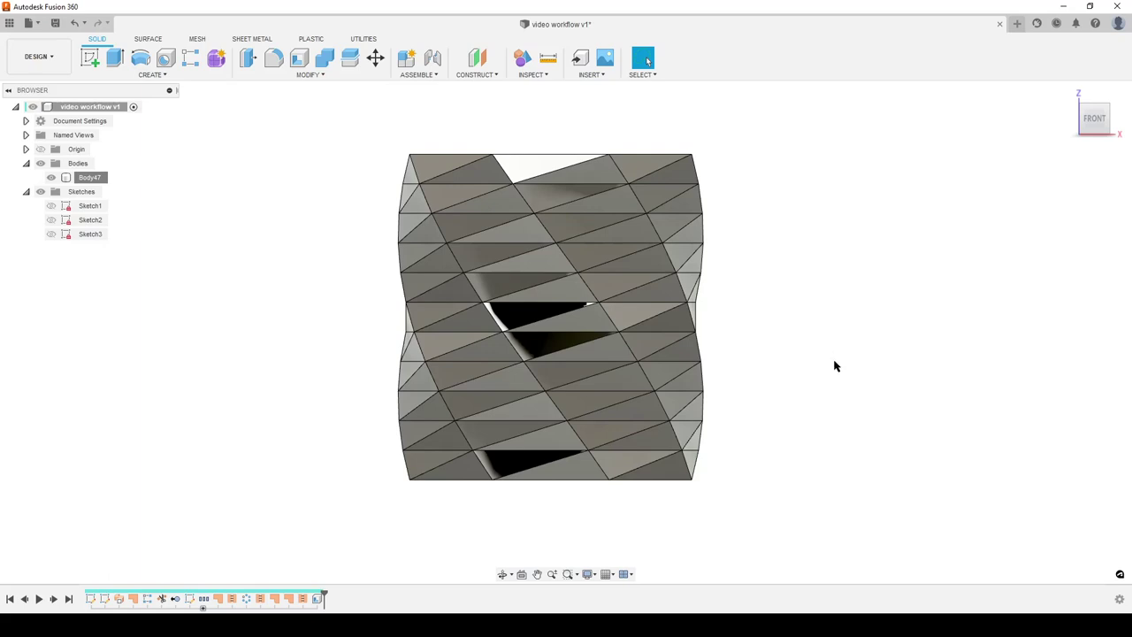
shift+middle_drag(835, 365, 841, 390)
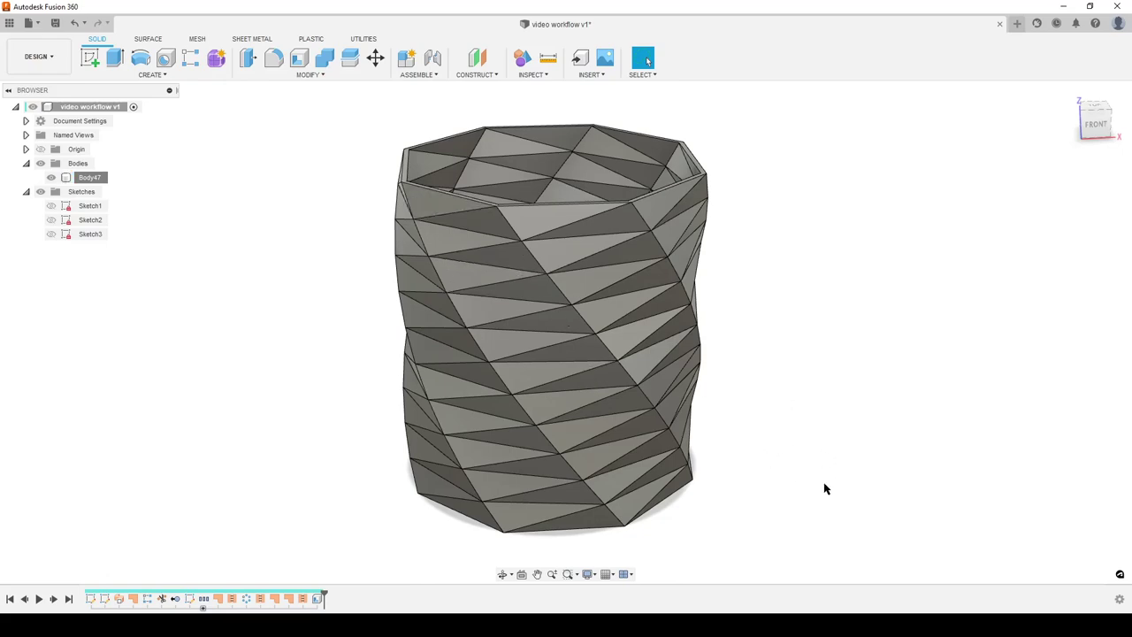
mouse_move(826, 484)
shift+middle_down()
mouse_move(841, 427)
mouse_move(819, 485)
shift+middle_up()
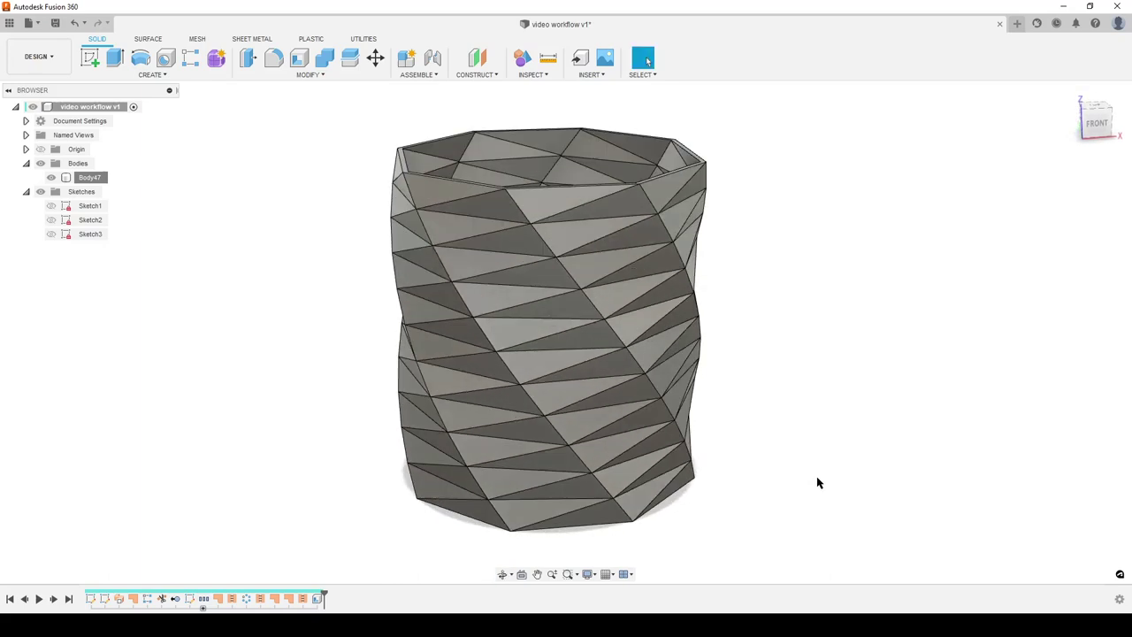
scroll(817, 482, up, 1)
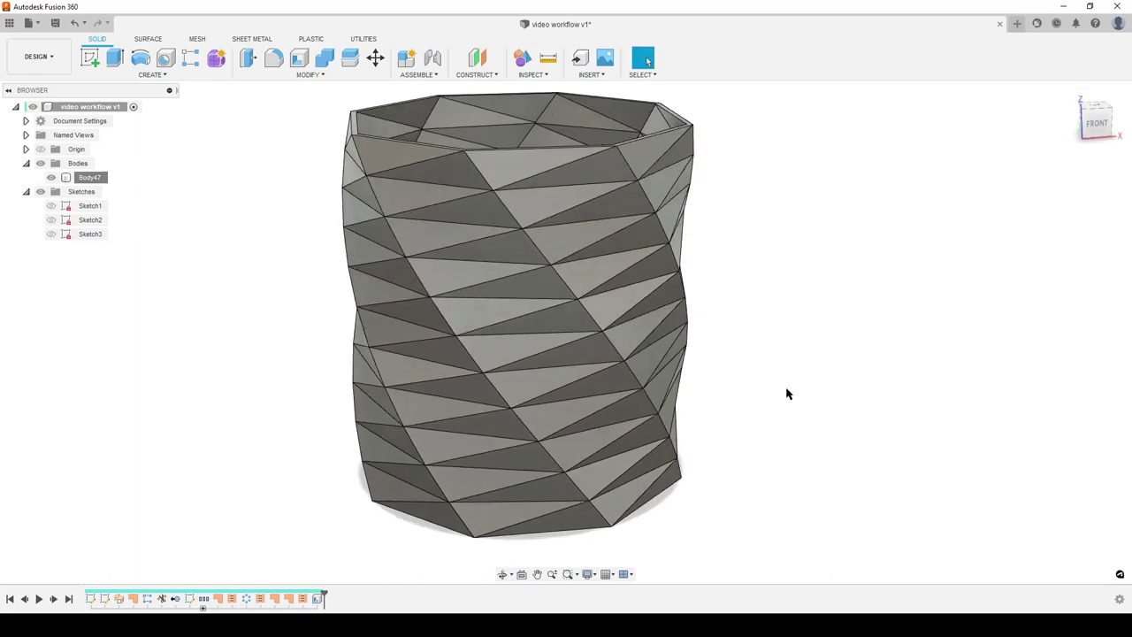
Step: Inspect a triangular facet and the vase's underside, then start a new empty design
click(575, 409)
right_click(572, 412)
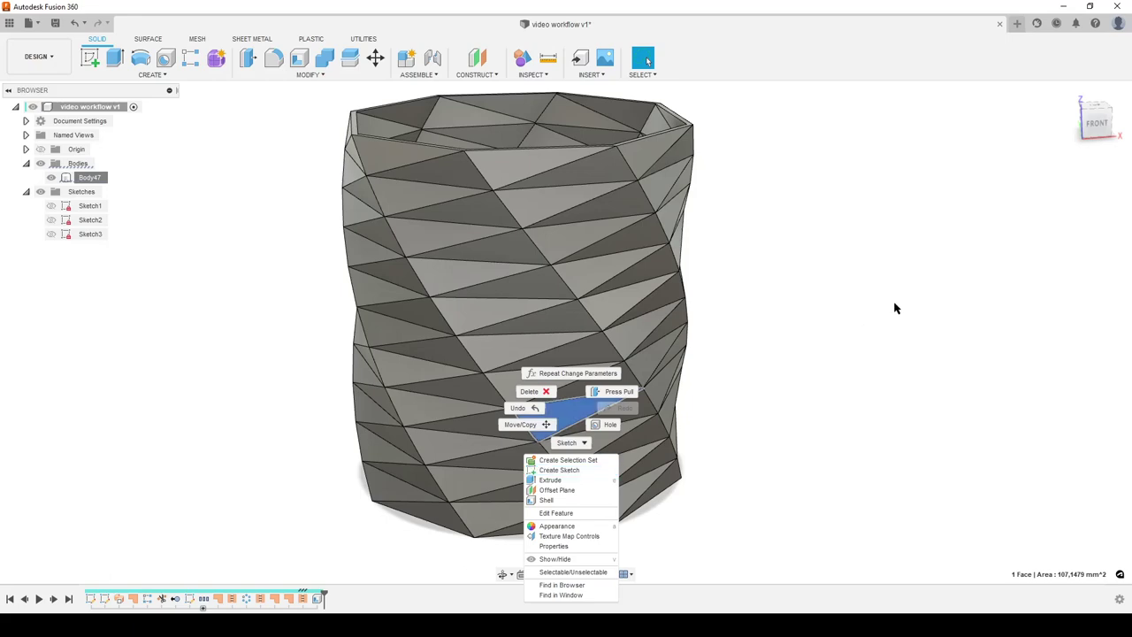
scroll(796, 341, down, 4)
click(803, 353)
shift+middle_drag(803, 354, 753, 365)
click(1017, 24)
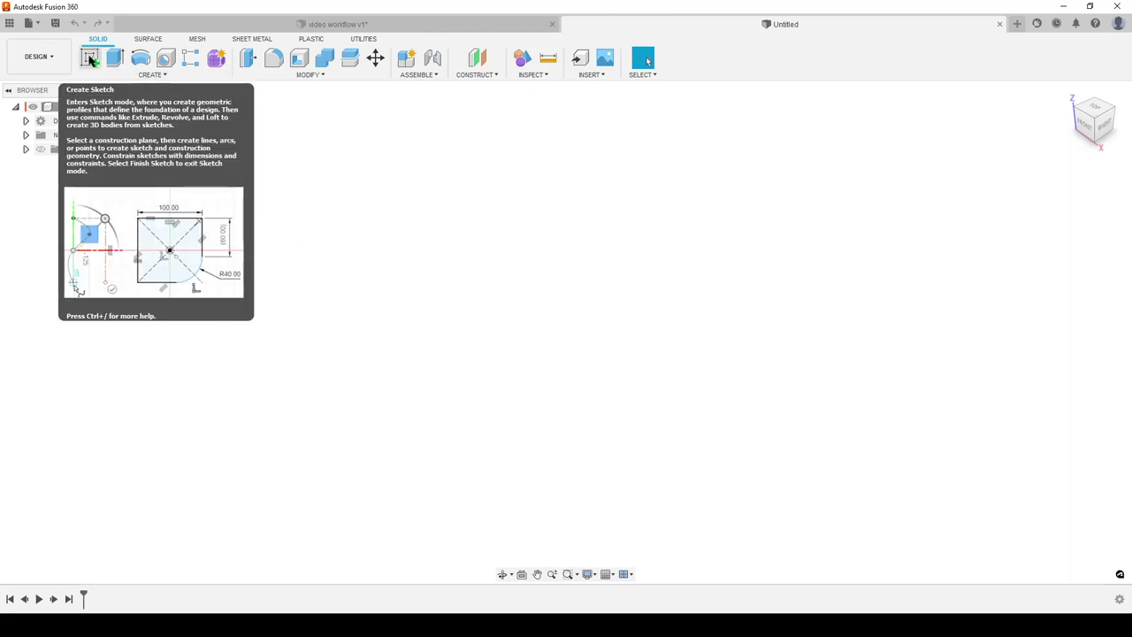
Step: Start a flat 2D sketch on the horizontal XY plane, viewed straight down
click(91, 59)
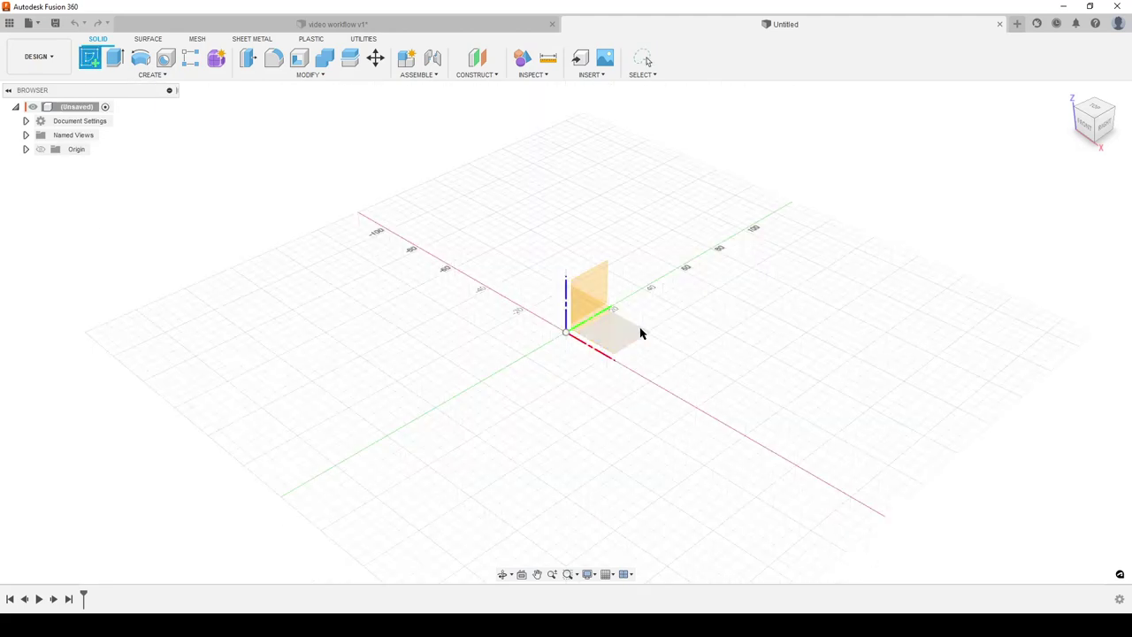
click(634, 335)
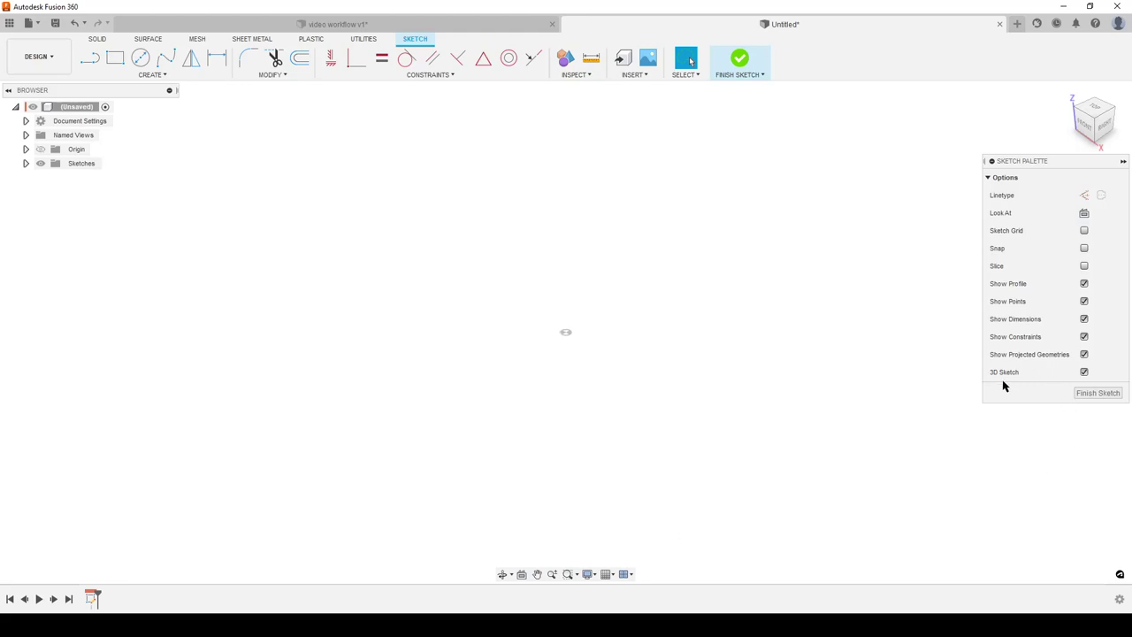
click(1084, 372)
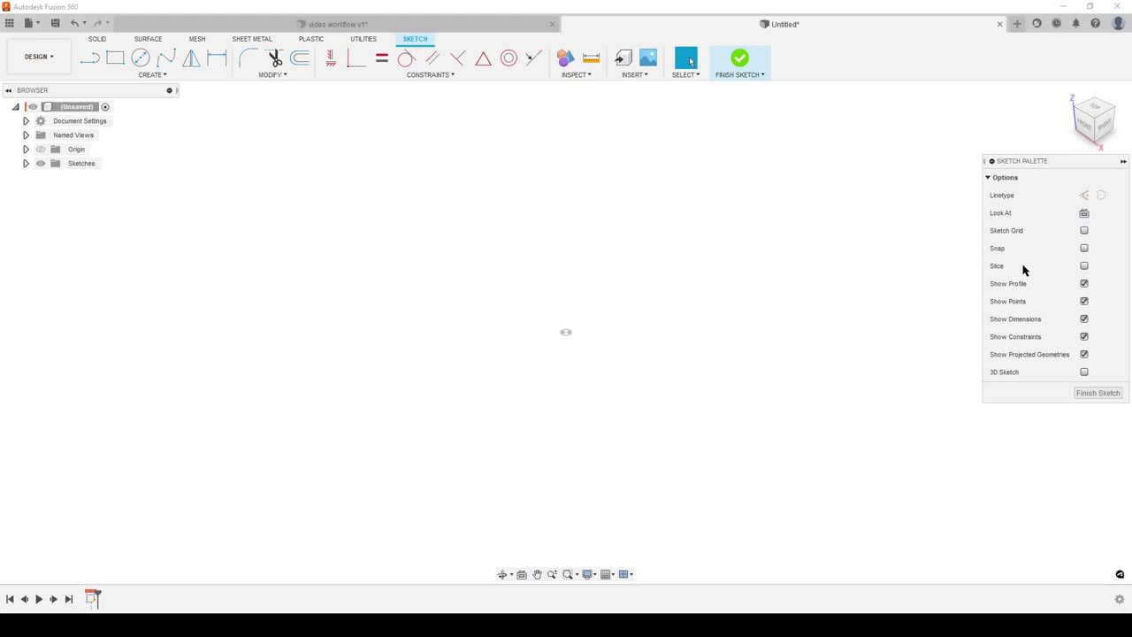
click(1085, 214)
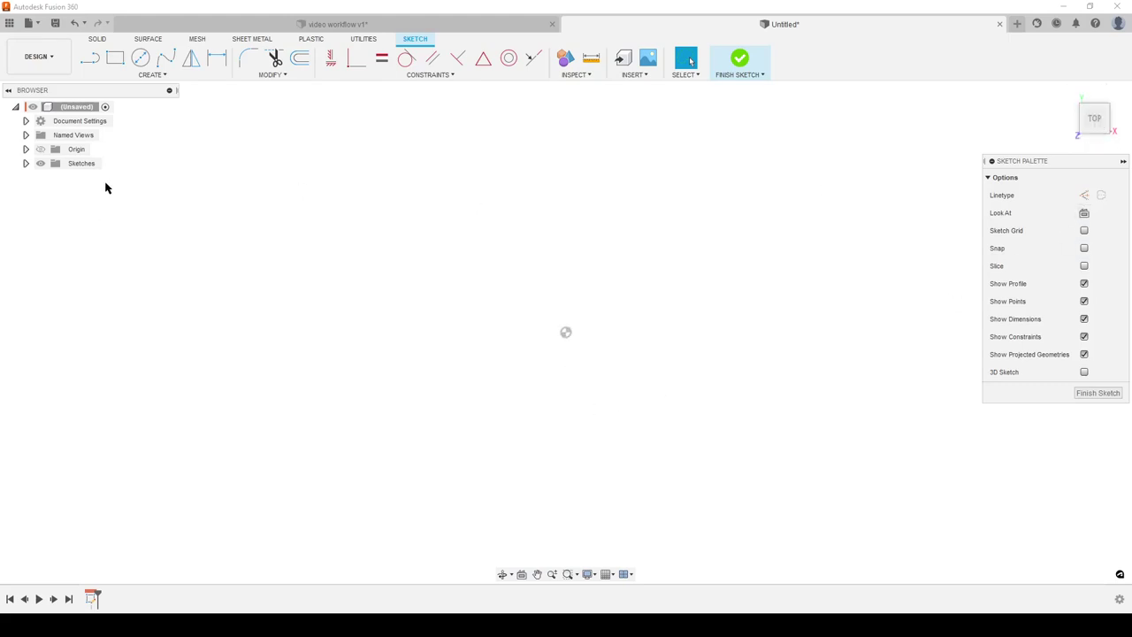
Step: Draw a 75 mm diameter circle centred on the origin
click(140, 58)
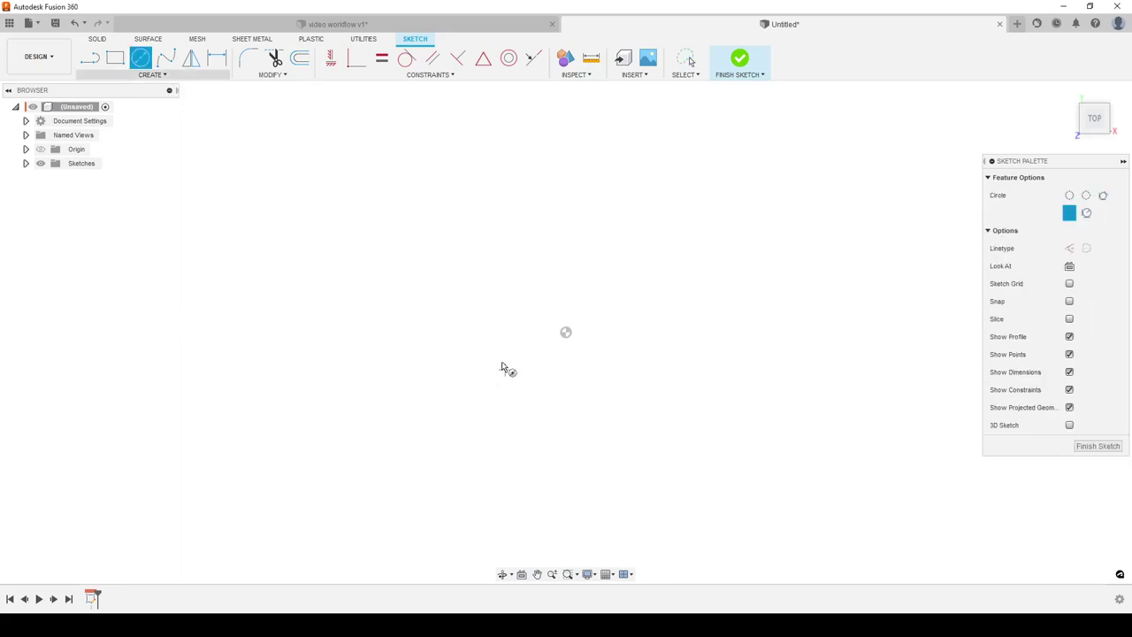
click(566, 333)
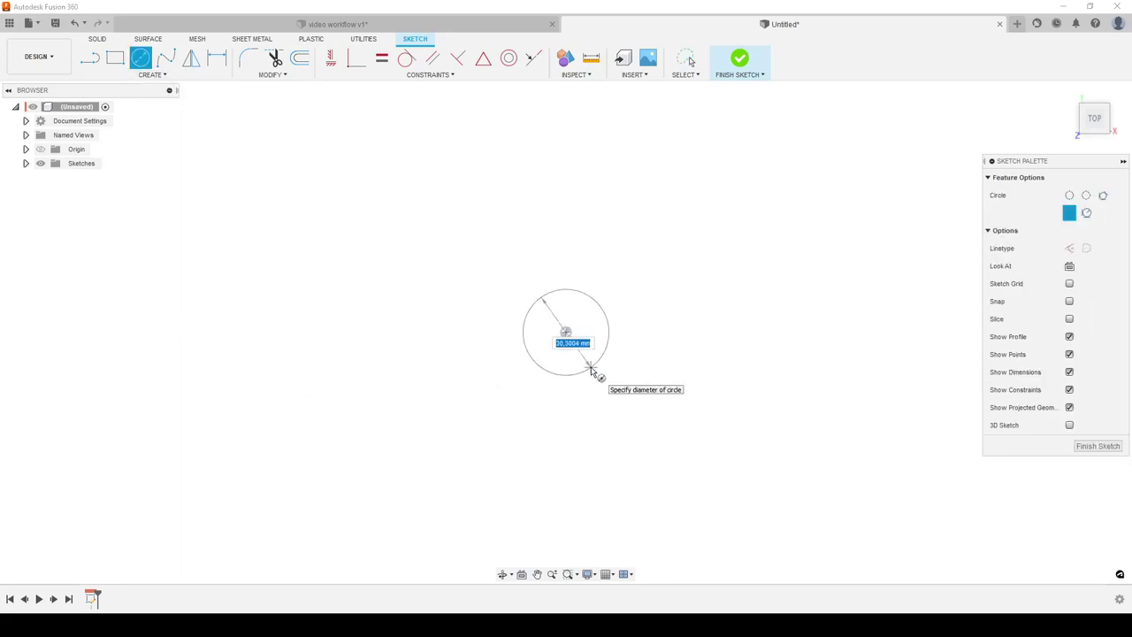
text(75)
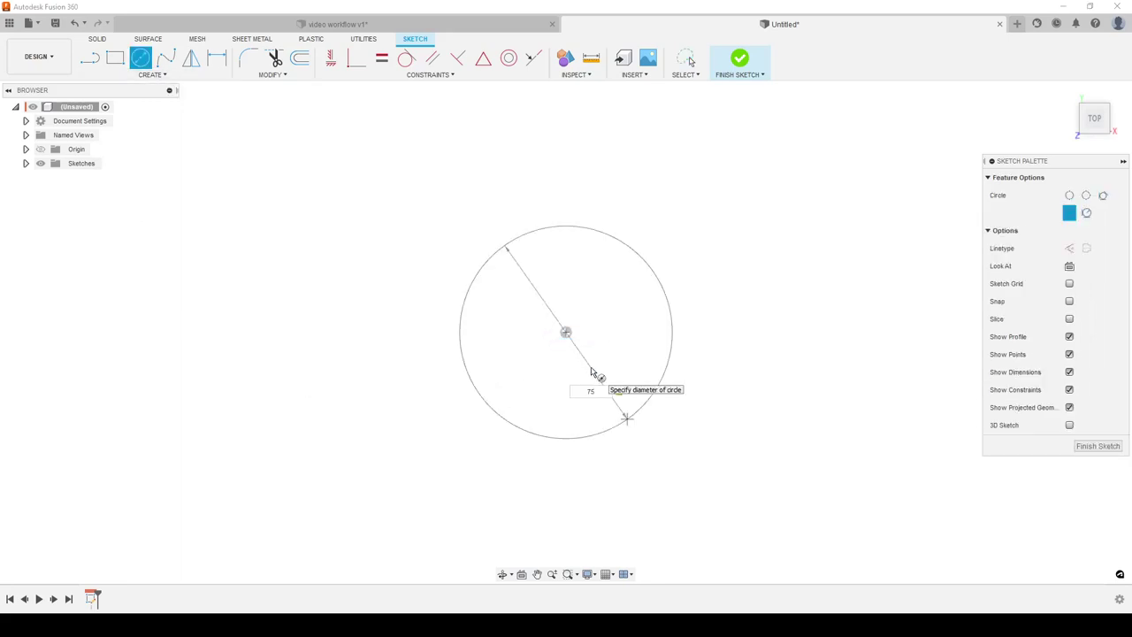
key(Return)
key(Escape)
key(alt+Tab)
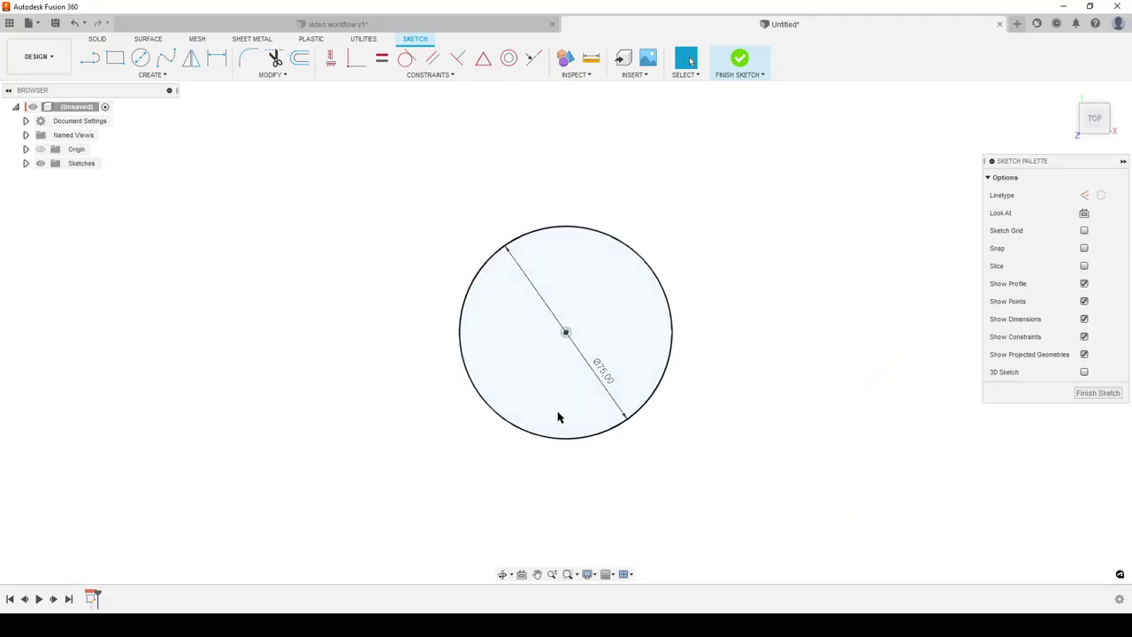
Step: Draw two radial lines from the circle's centre to its bottom and lower-right edge
key(l)
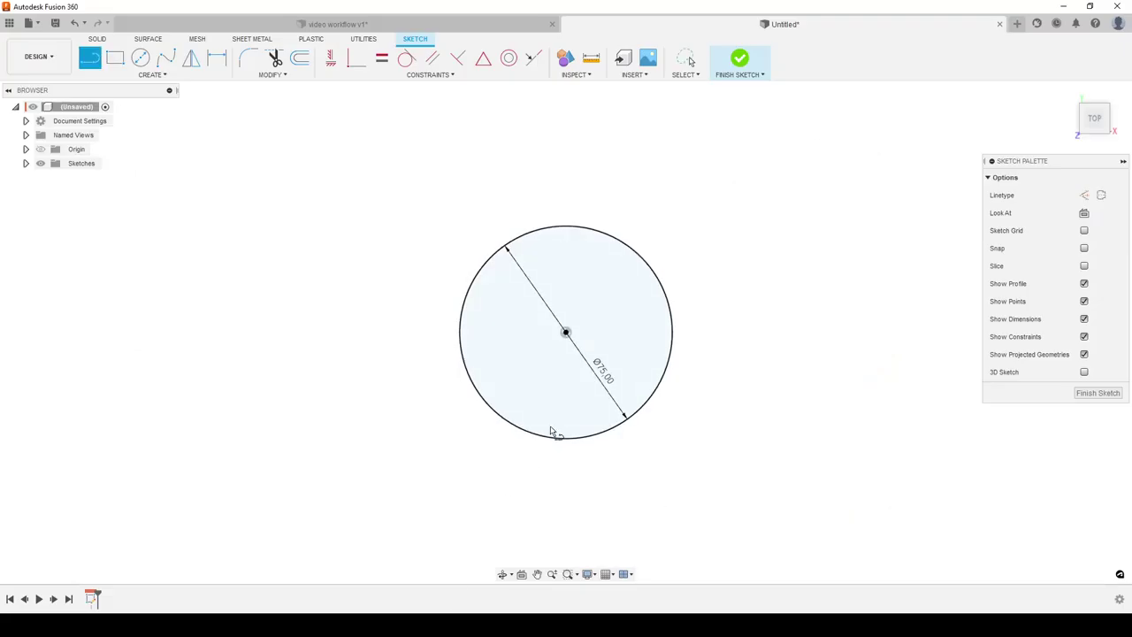
click(566, 333)
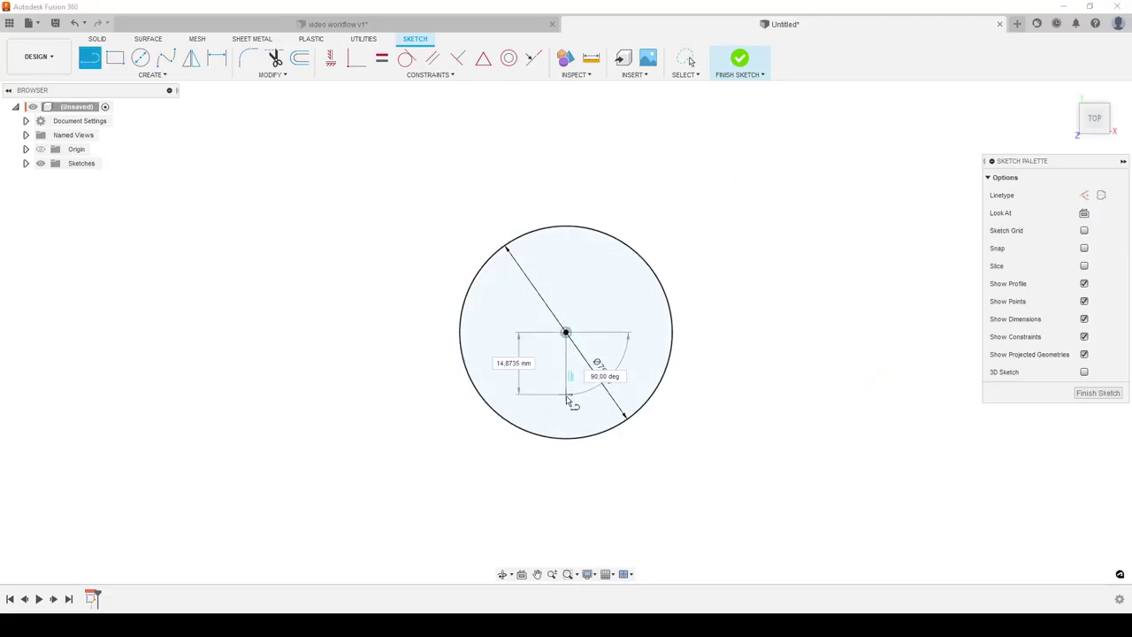
double_click(566, 437)
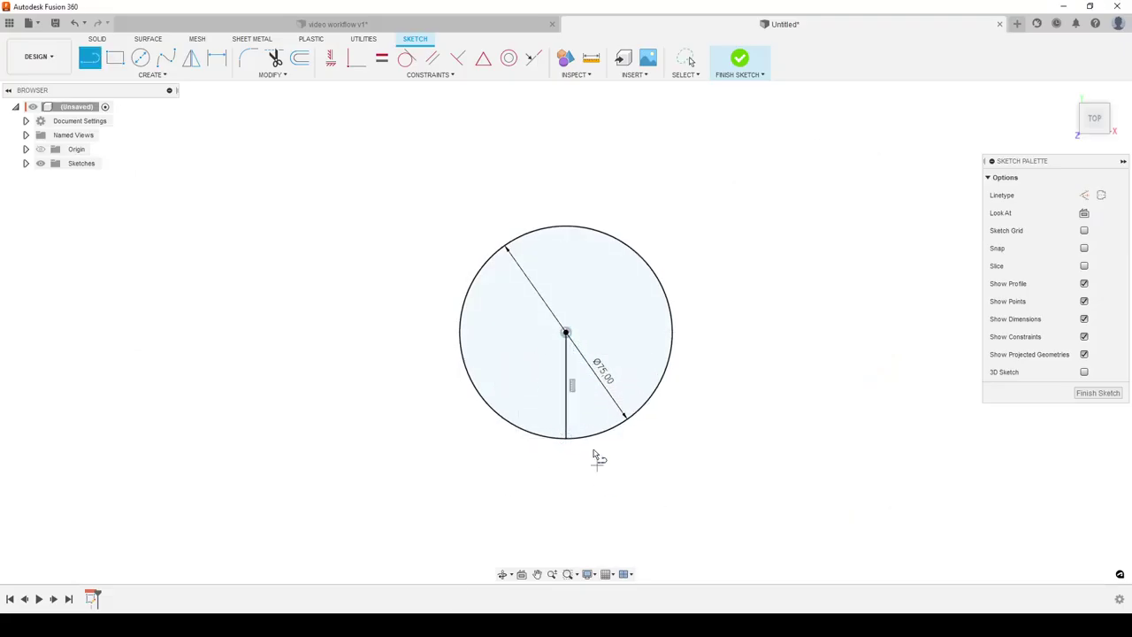
click(566, 333)
double_click(646, 400)
key(Escape)
drag(607, 384, 599, 292)
Step: Dimension the angle between the two lines as 360/8 (45°) and finish the sketch
key(d)
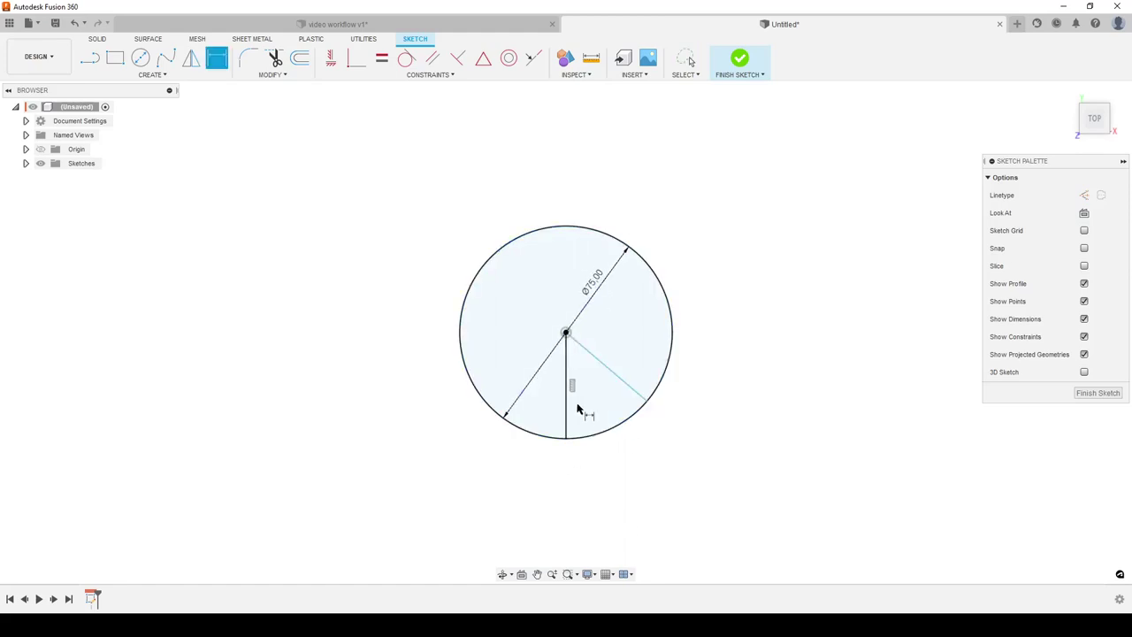
click(568, 375)
click(607, 371)
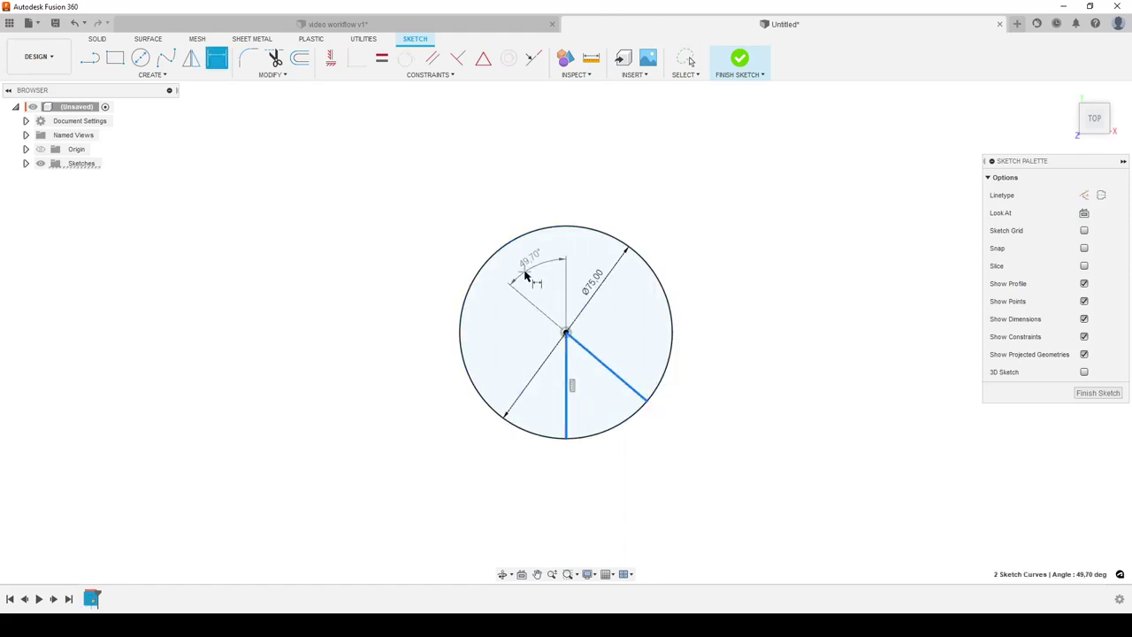
click(532, 265)
text(36)
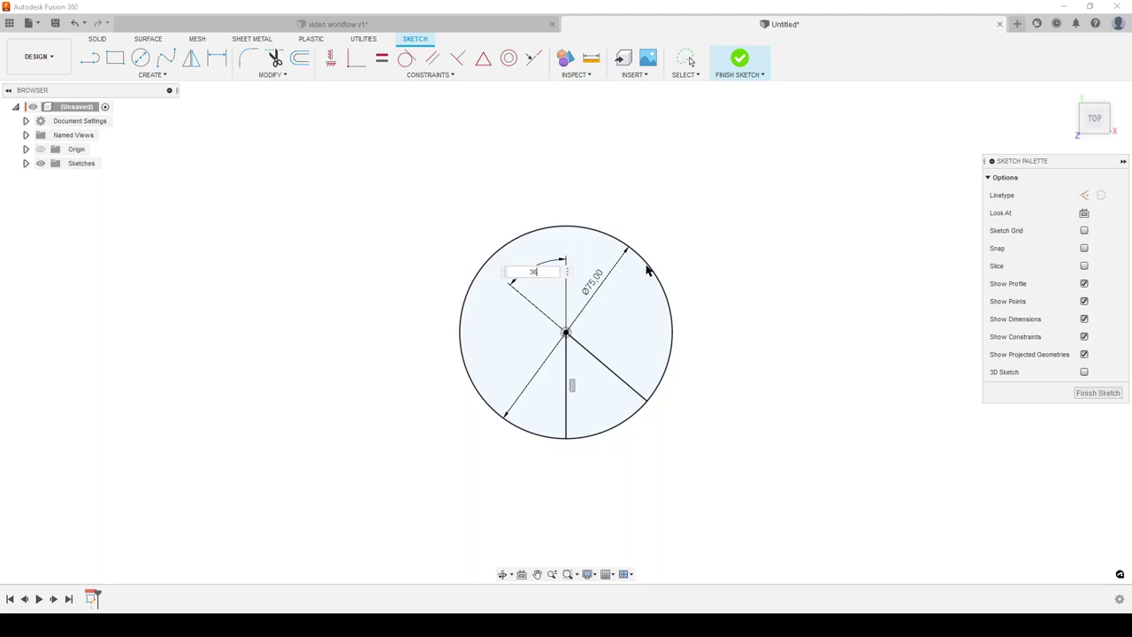
text(0/8)
key(Return)
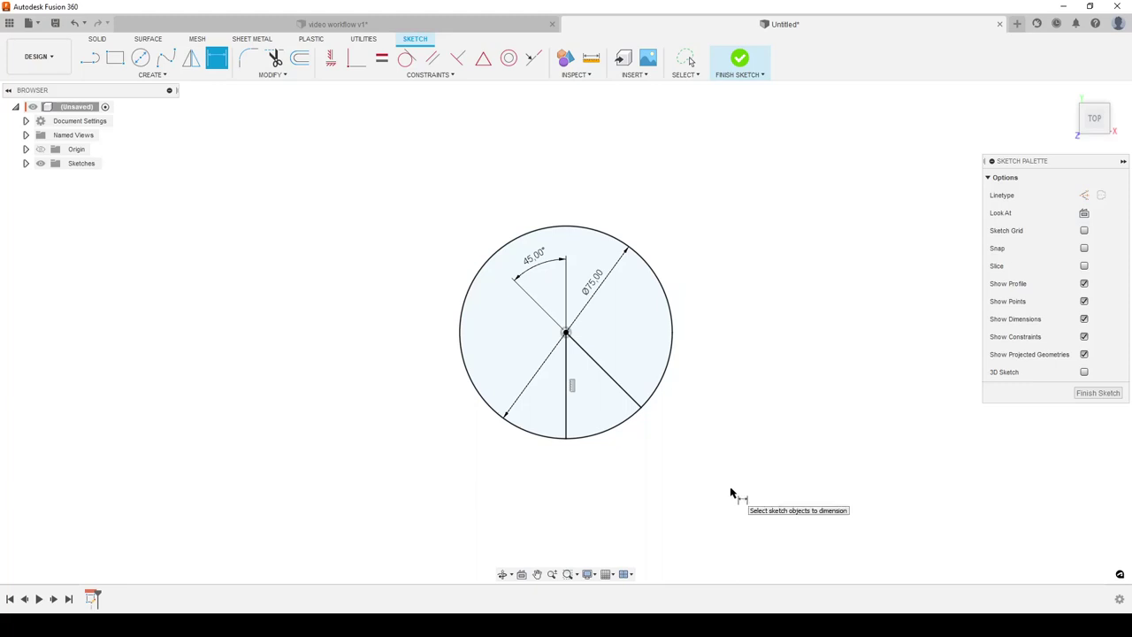
click(1098, 393)
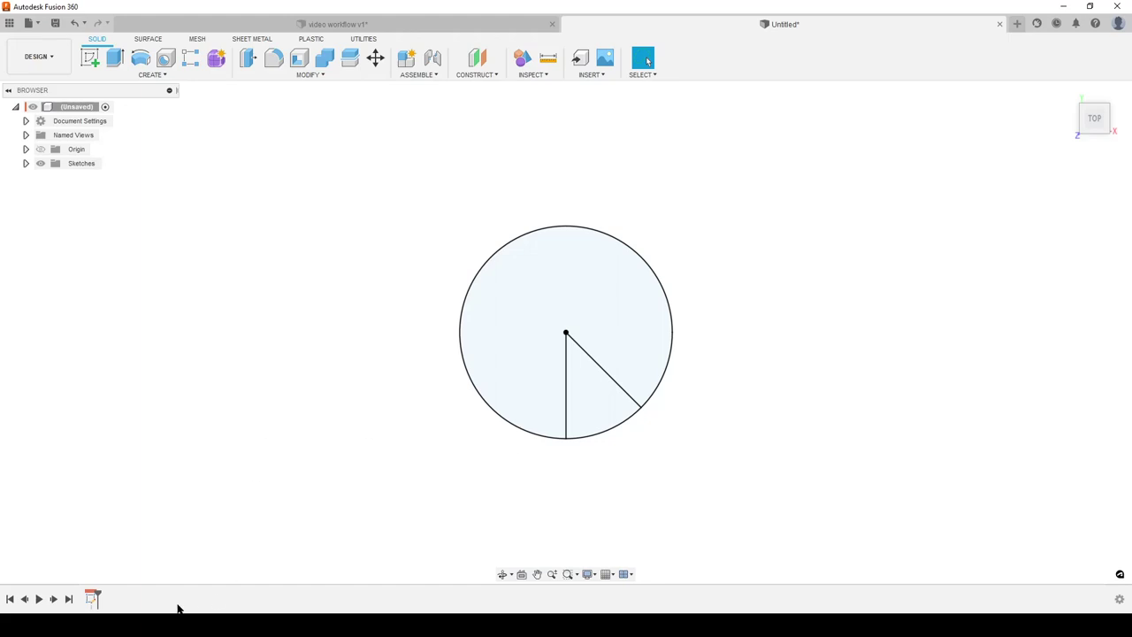
Step: Reopen the sketch, name the Ø75 dimension diam, and finish the sketch again
double_click(92, 599)
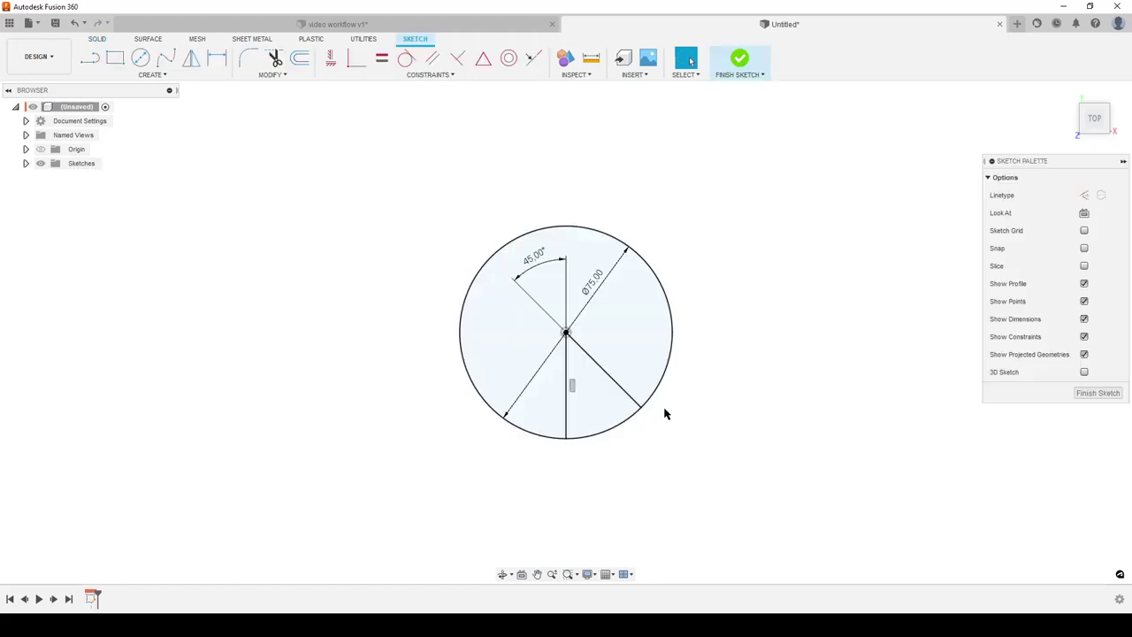
double_click(591, 284)
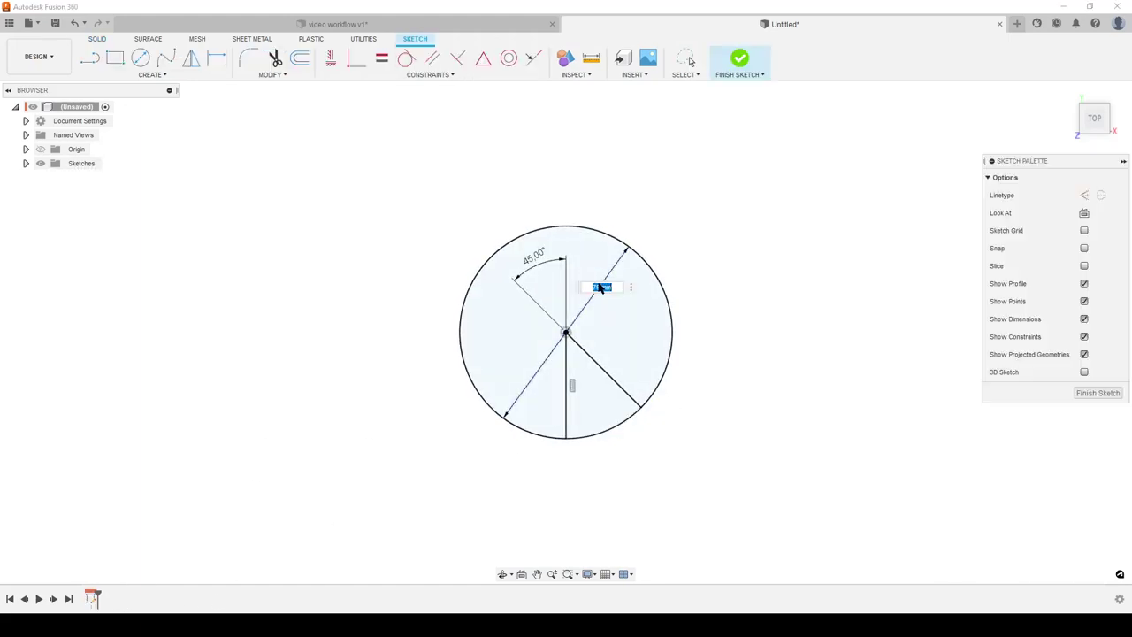
key(End)
text(diam)
key(Return)
key(Escape)
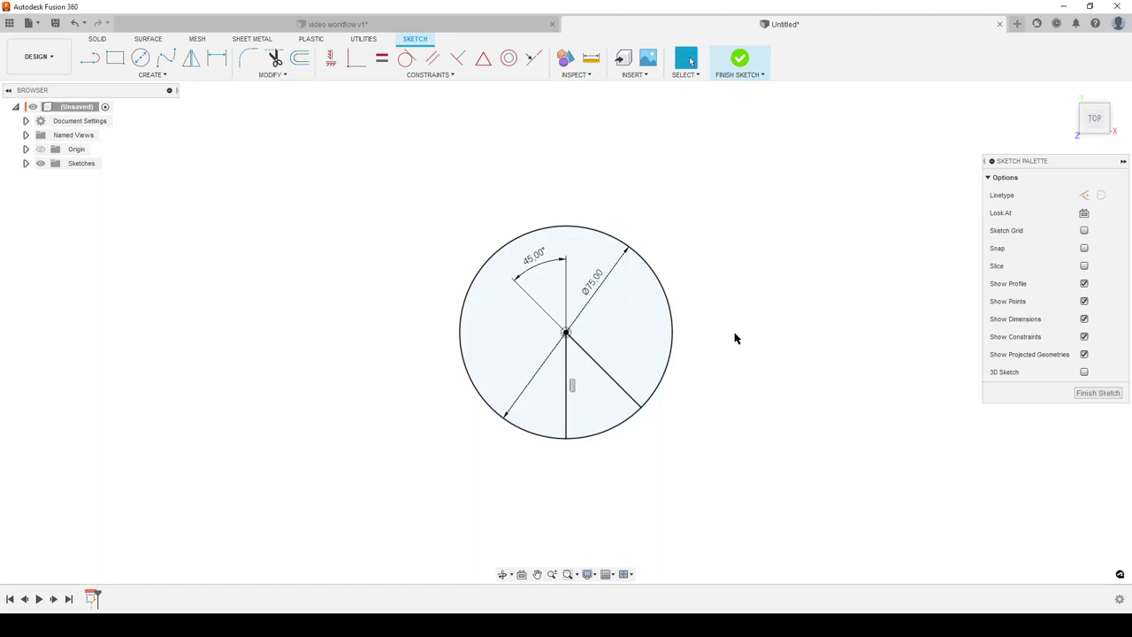
click(1098, 395)
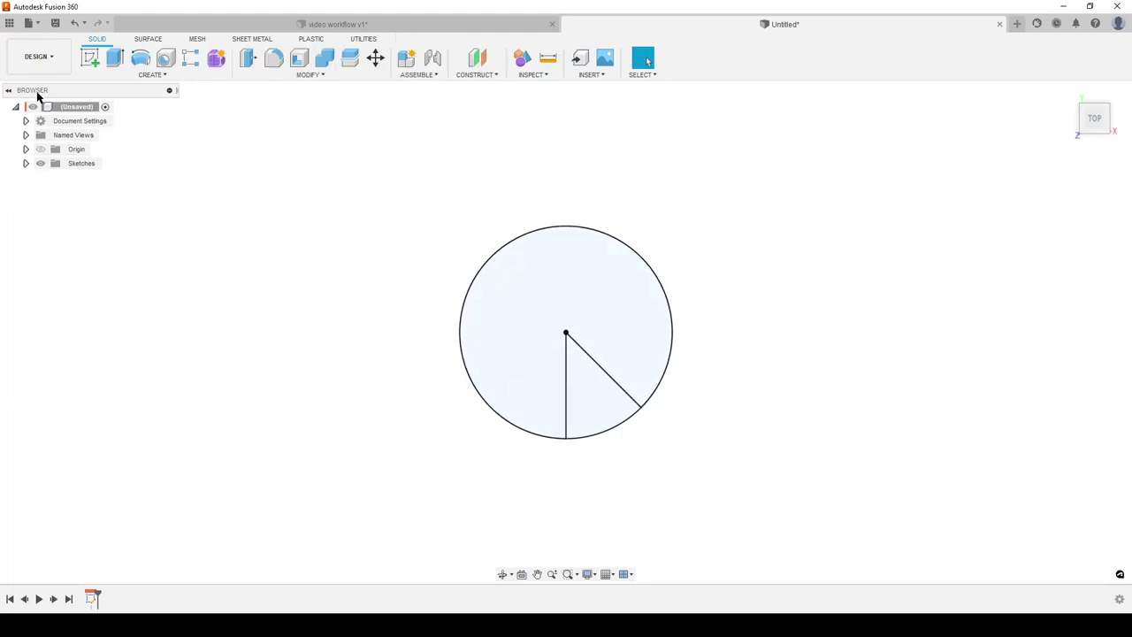
Step: On the front plane, draw a vertical line from the circle centre with length height = 80
click(84, 60)
mouse_move(627, 425)
shift+middle_down()
mouse_move(667, 458)
mouse_move(665, 384)
shift+middle_up()
click(589, 285)
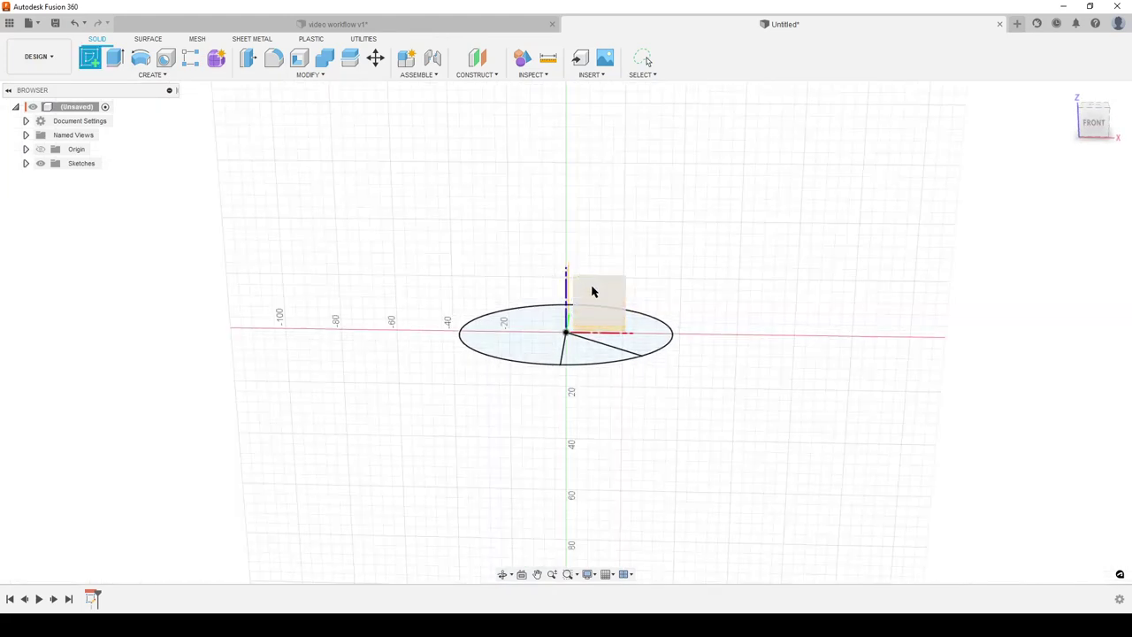
key(l)
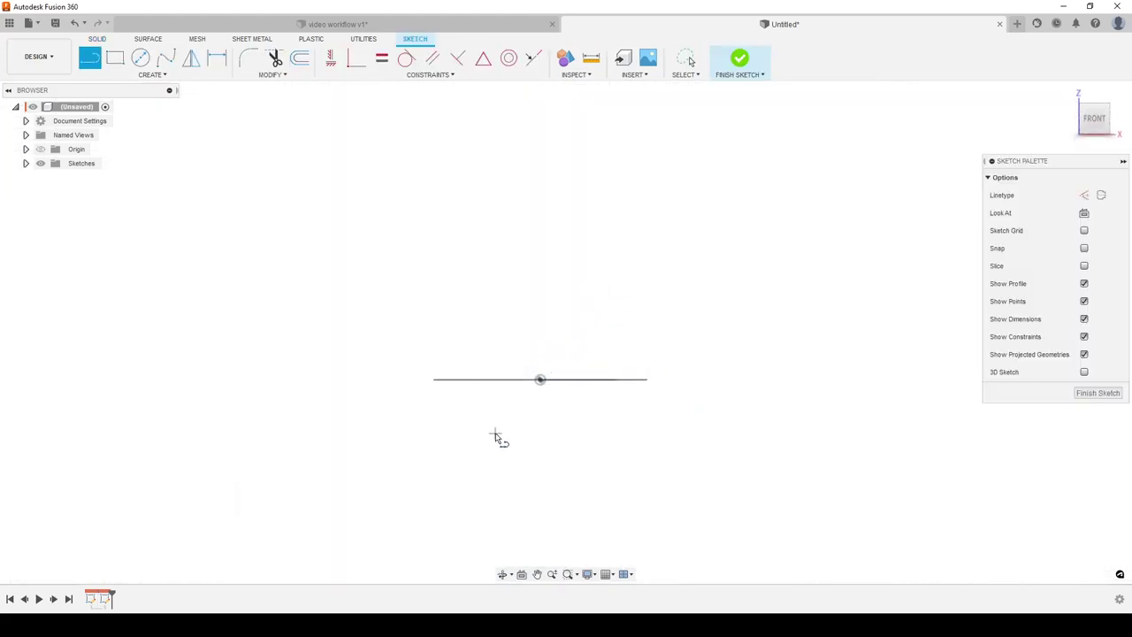
click(541, 379)
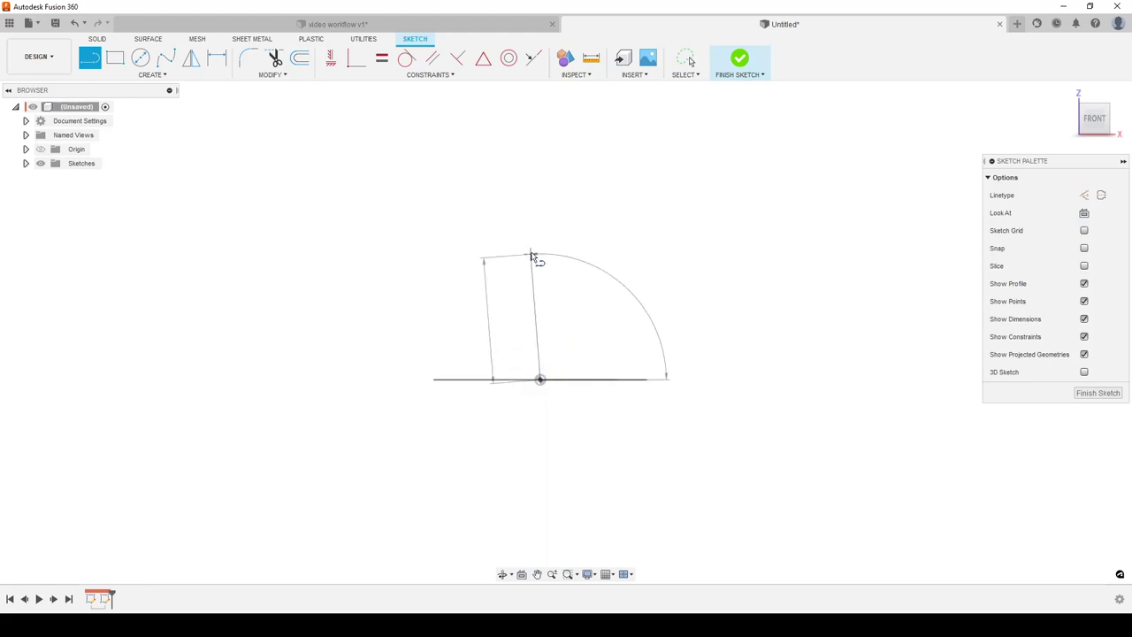
text(height)
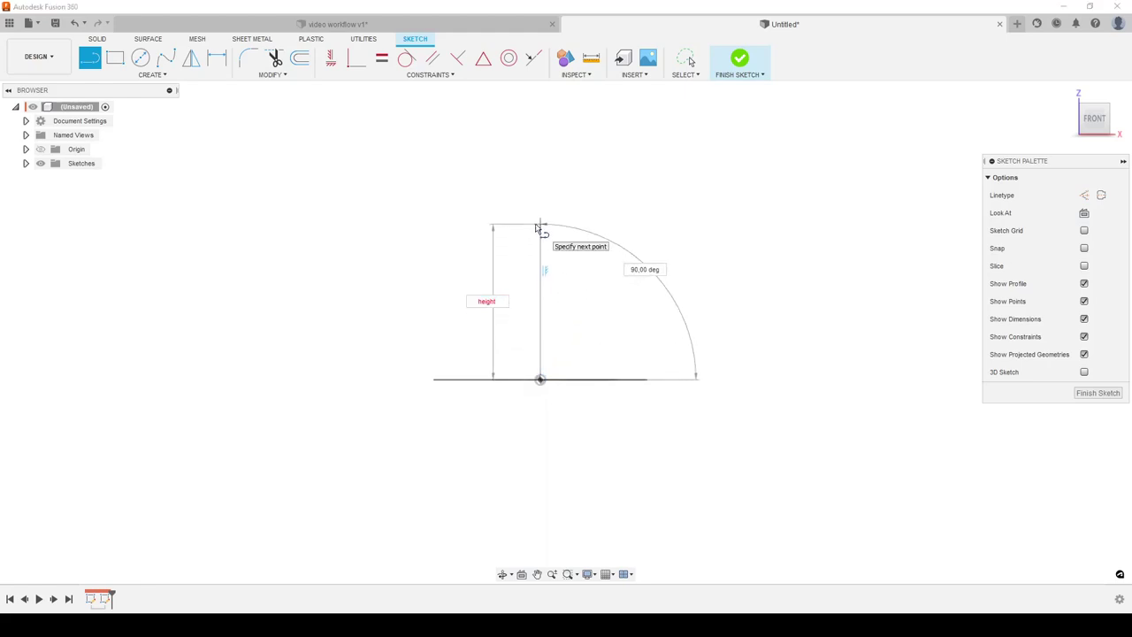
text( = 80)
key(Return)
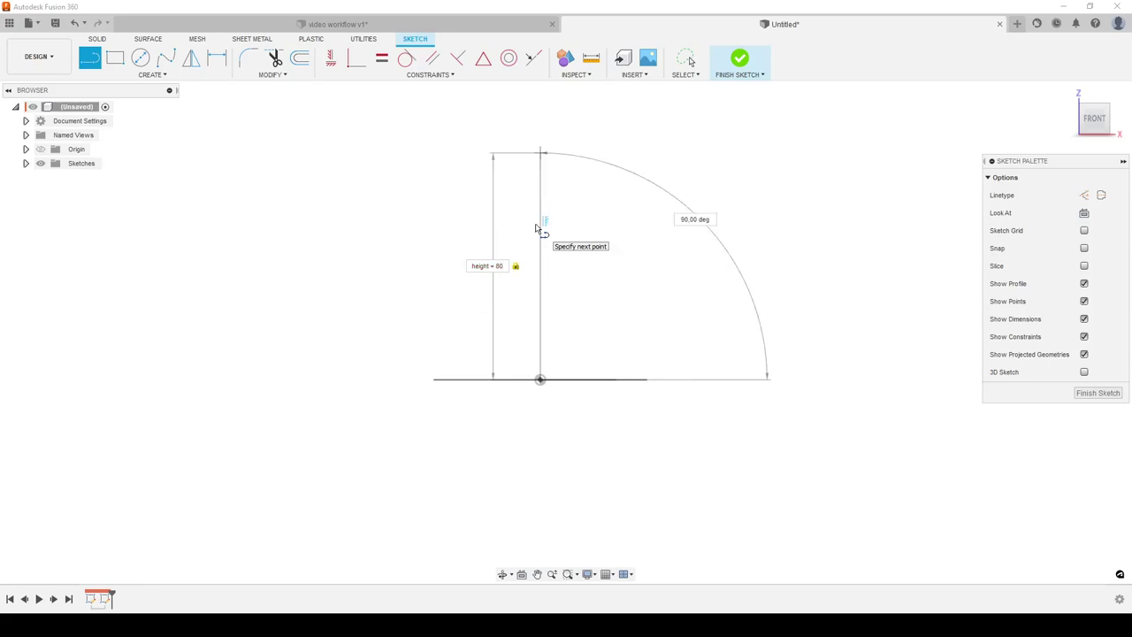
key(Escape)
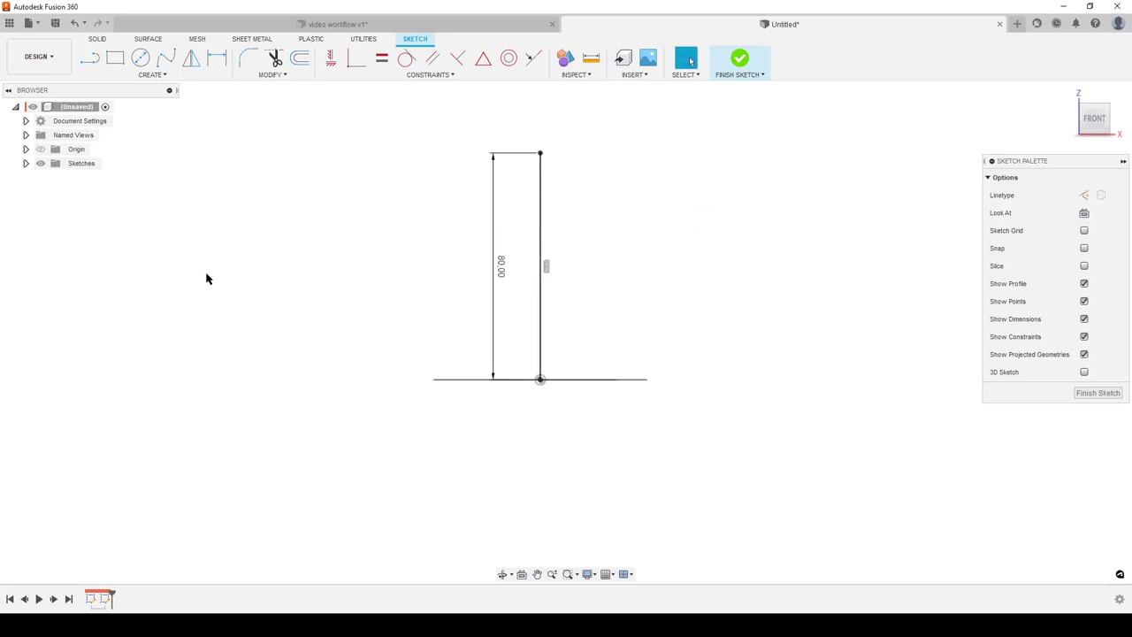
Step: Finish the line sketch and open Change Parameters to check diam and height
click(25, 163)
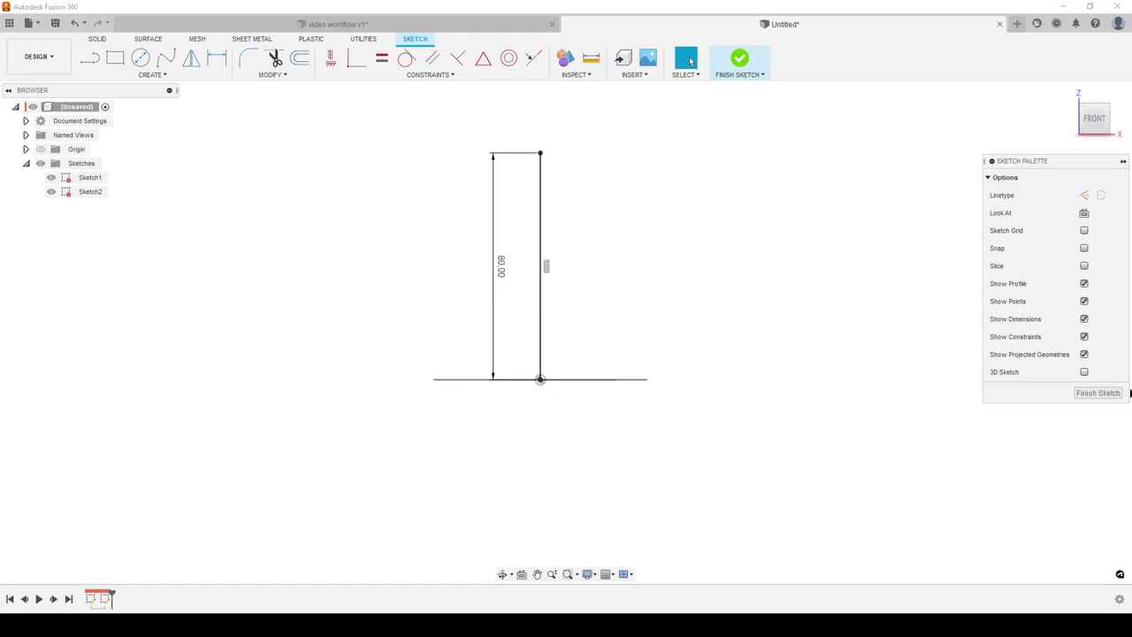
click(1099, 393)
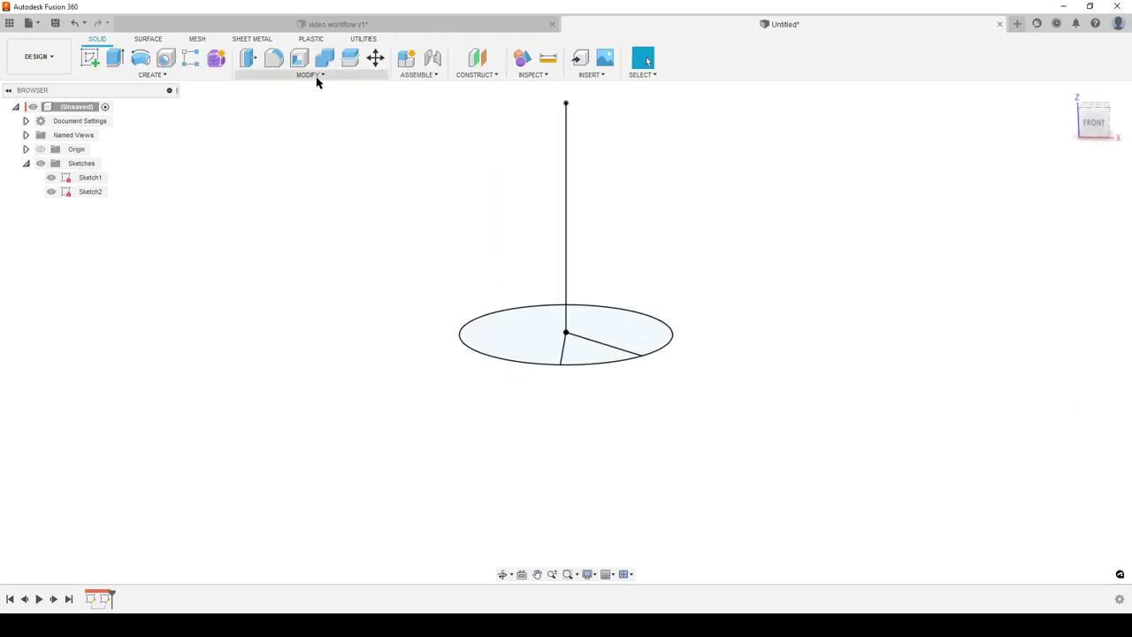
click(316, 76)
click(306, 338)
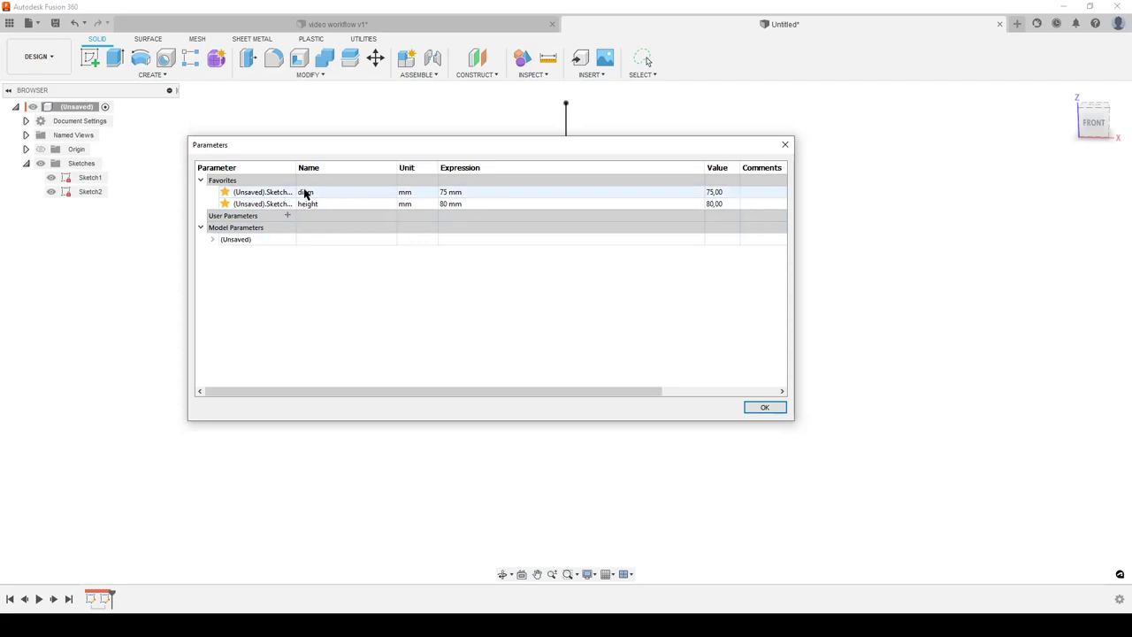
Step: Set up a surface sweep with one wedge line as profile and the vertical line as path
click(765, 408)
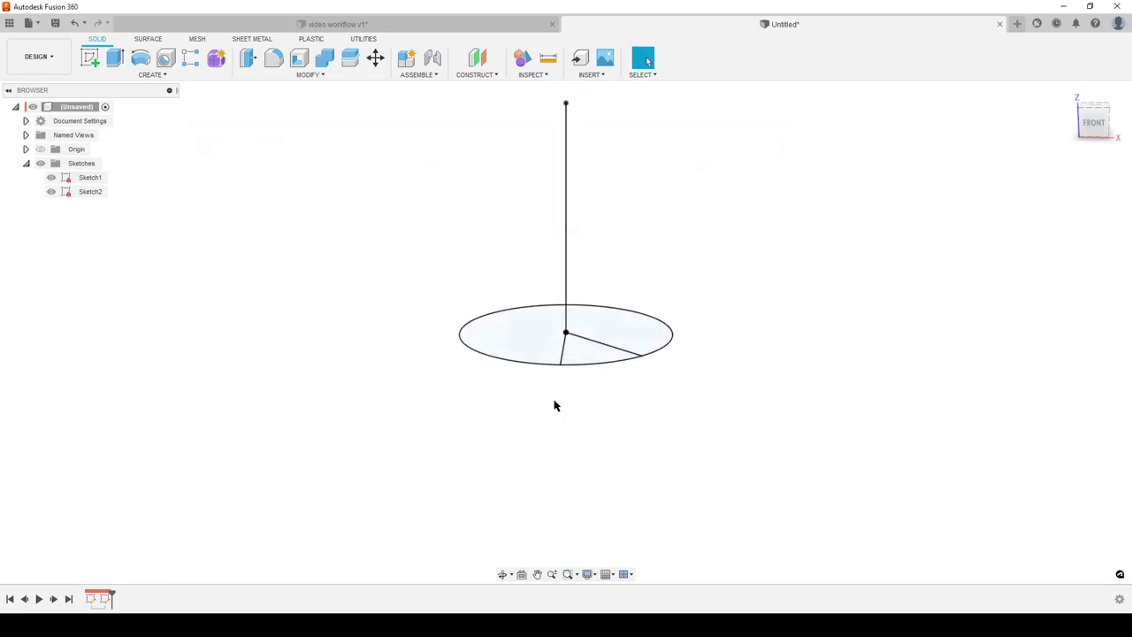
middle_drag(741, 406, 719, 449)
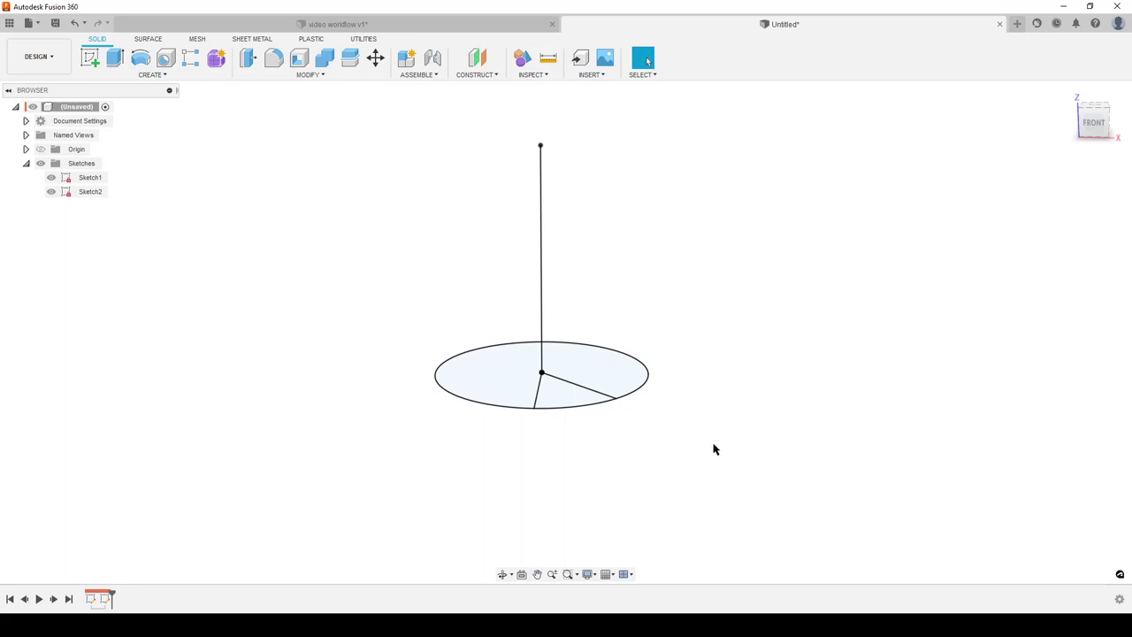
click(148, 39)
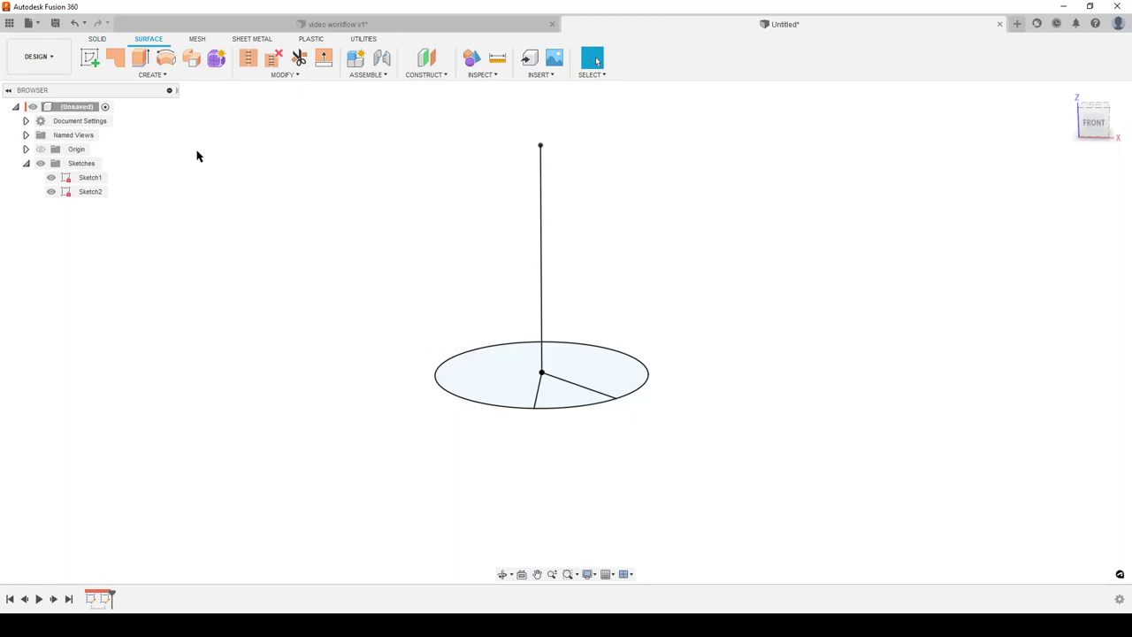
click(189, 69)
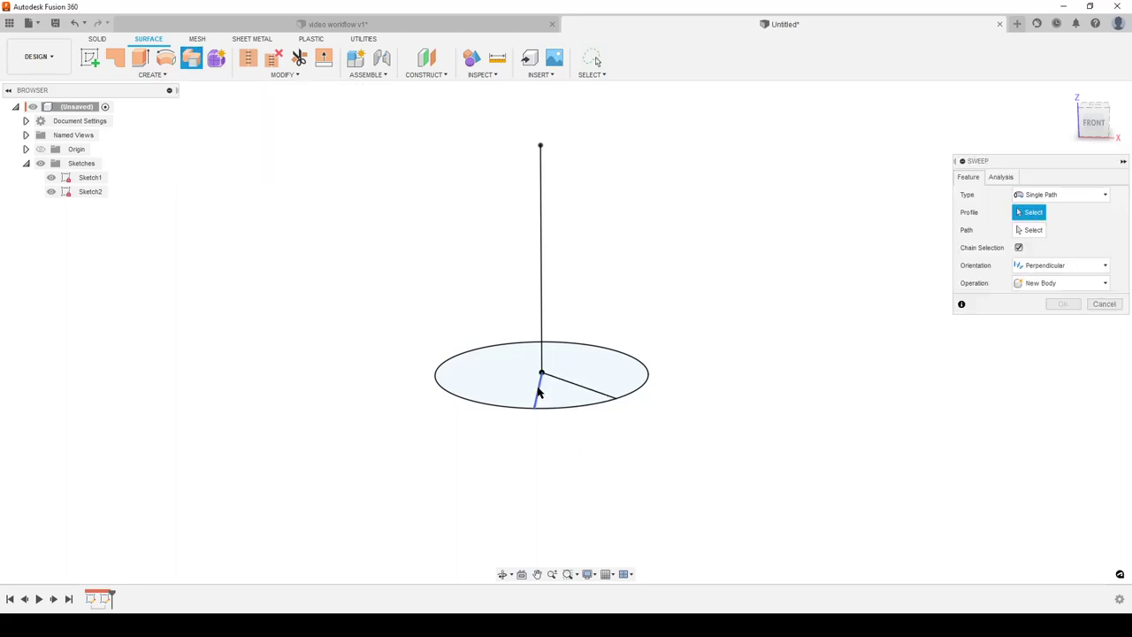
click(579, 392)
click(1031, 230)
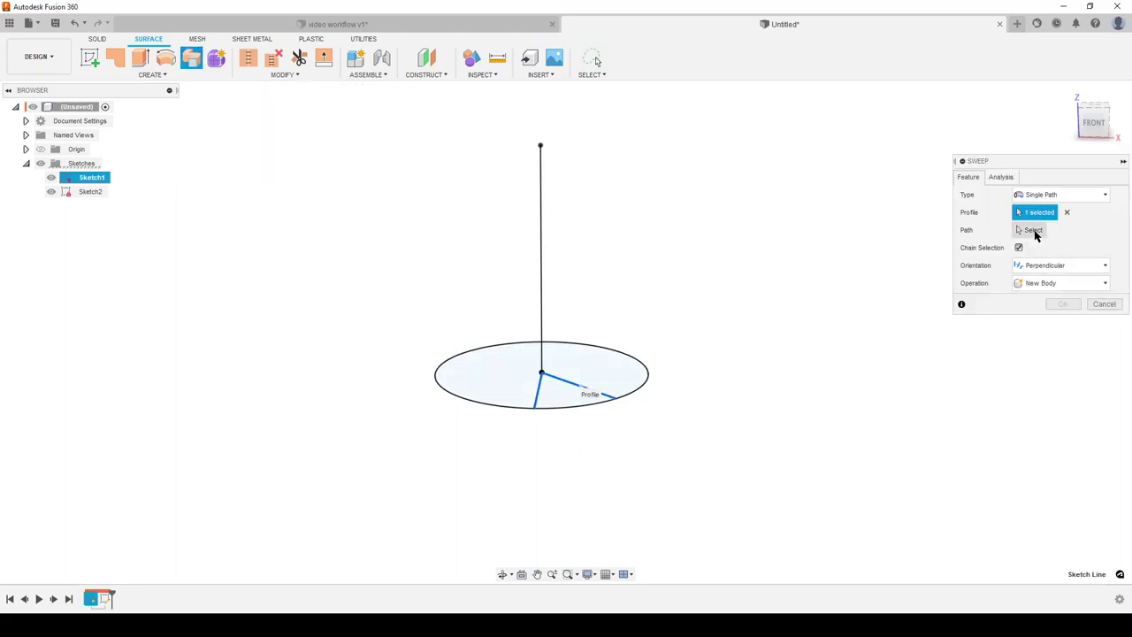
click(541, 172)
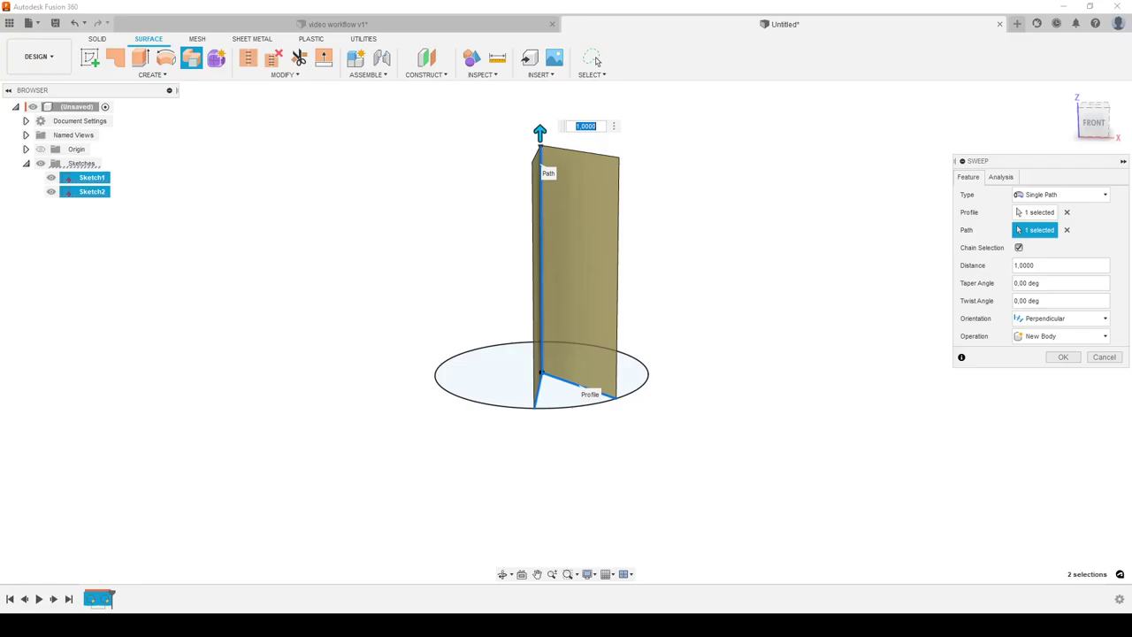
key(alt+Tab)
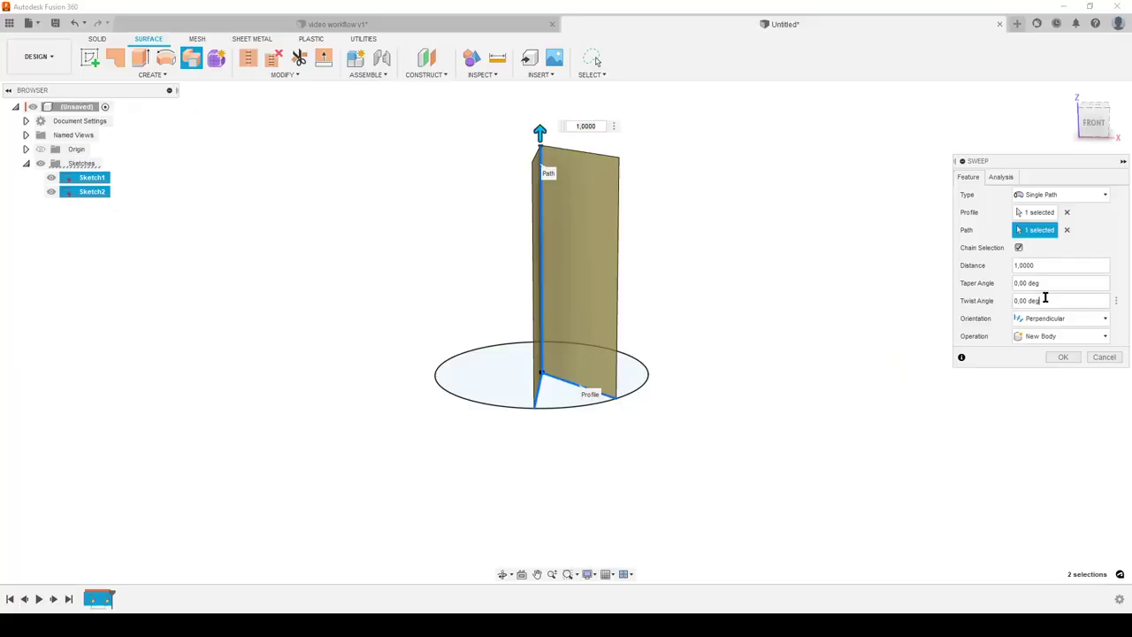
Step: Set the sweep twist angle to twist = -90 and create the twisted surface
drag(1044, 300, 964, 303)
text(twist = 90)
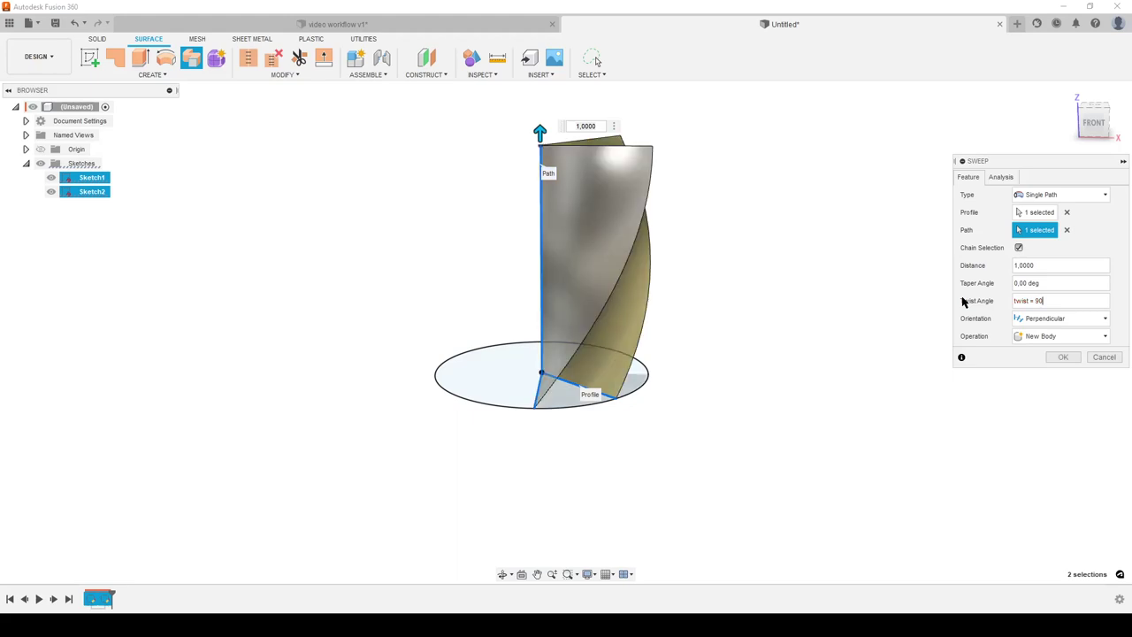
key(alt+Tab)
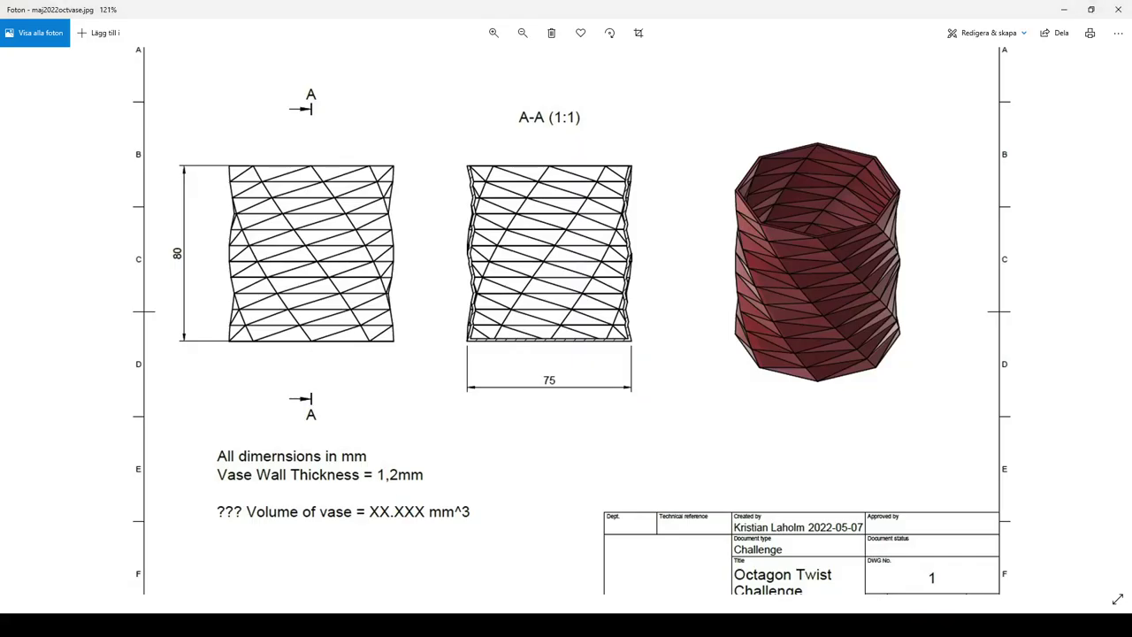
key(alt+Tab)
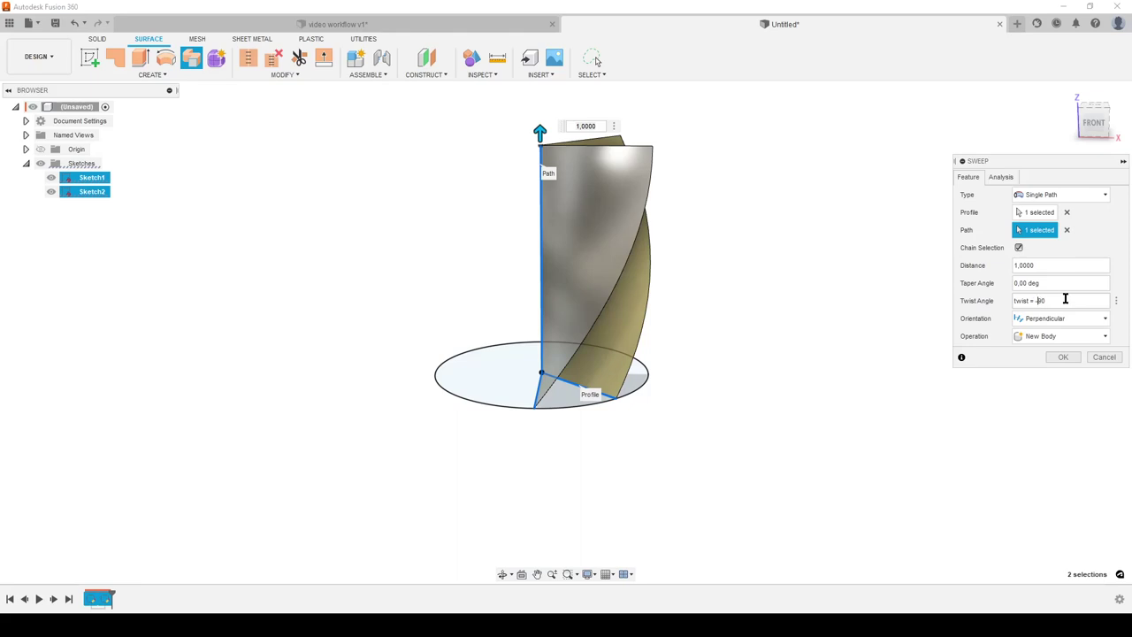
text(-)
click(1063, 356)
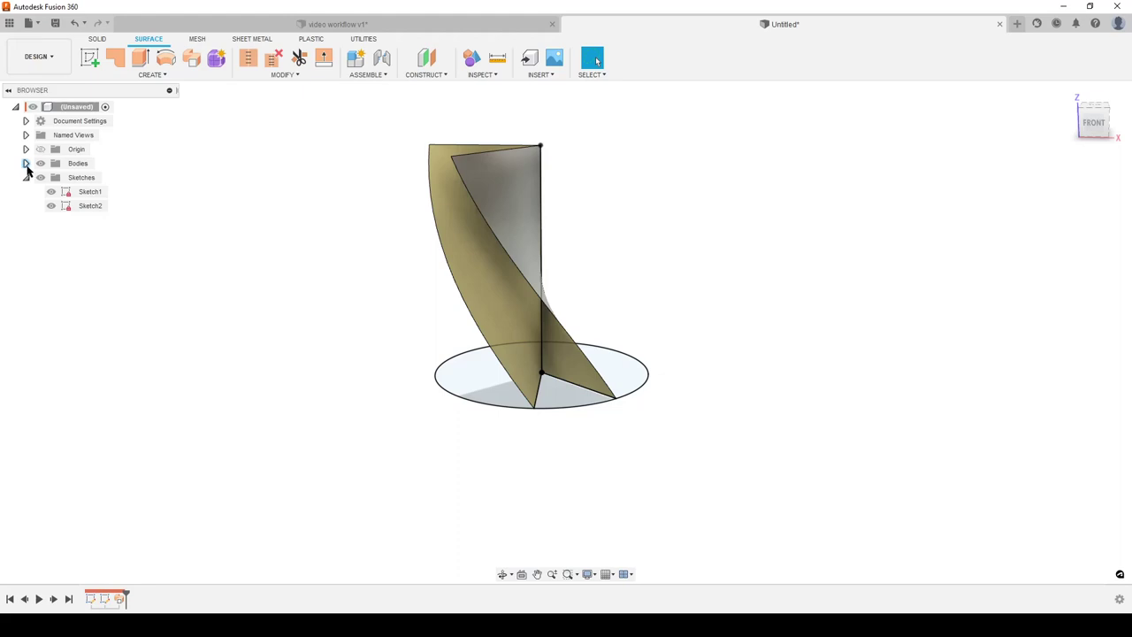
Step: Patch both base circle profiles of Sketch1 into a flat disc body
click(26, 163)
shift+middle_drag(831, 402, 822, 439)
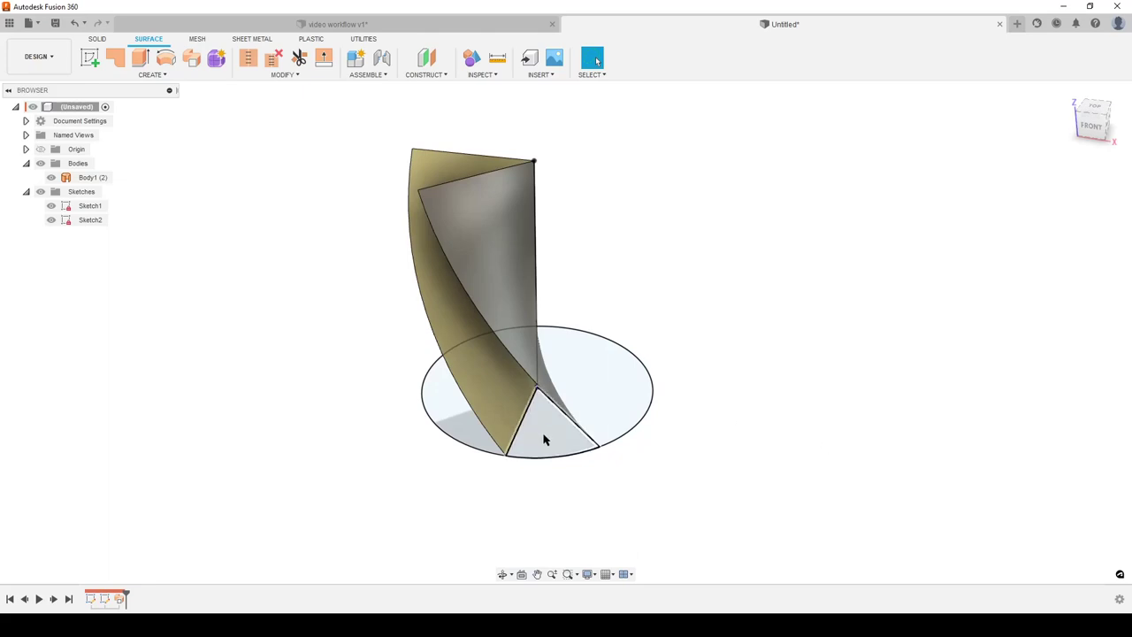
click(115, 57)
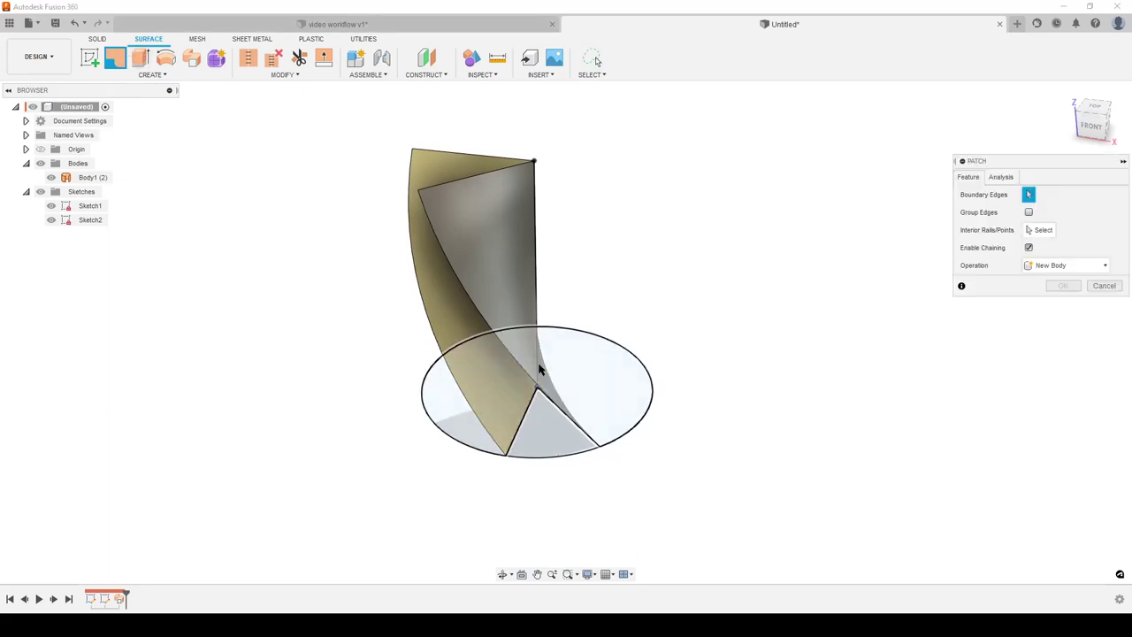
click(540, 371)
click(556, 433)
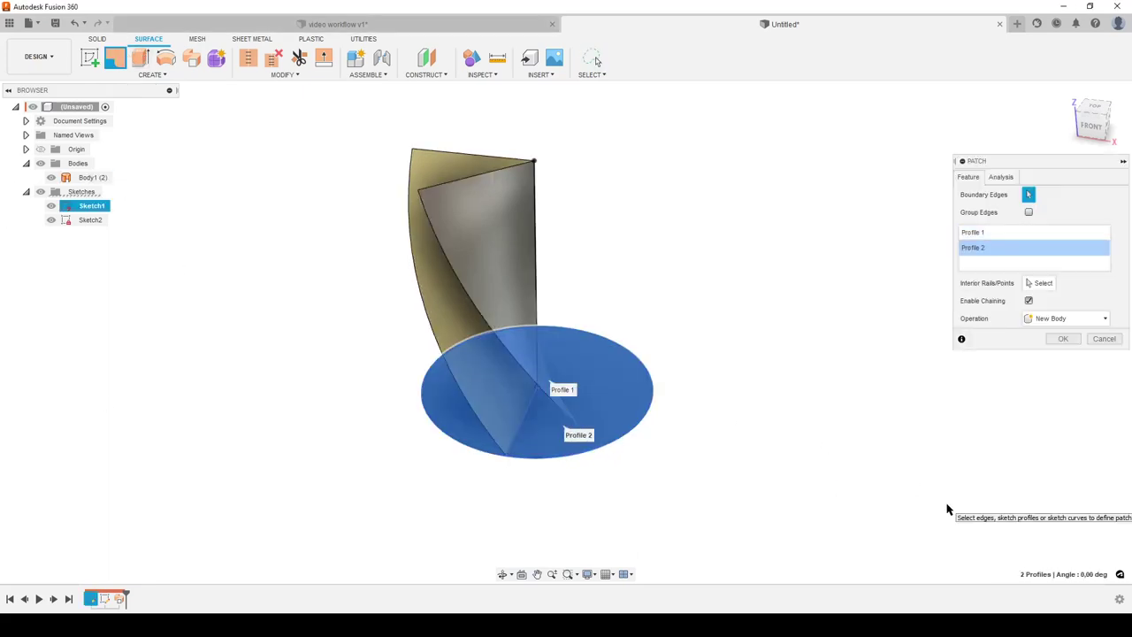
click(1066, 339)
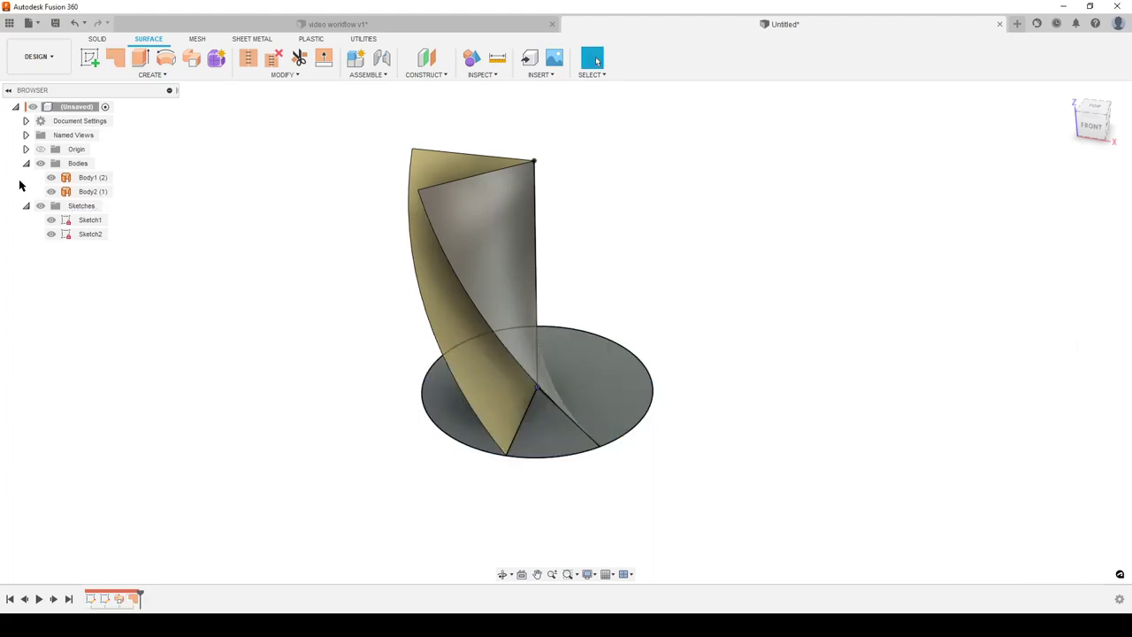
Step: Start a rectangular pattern of the Body2 disc along the vertical sketch line
key(s)
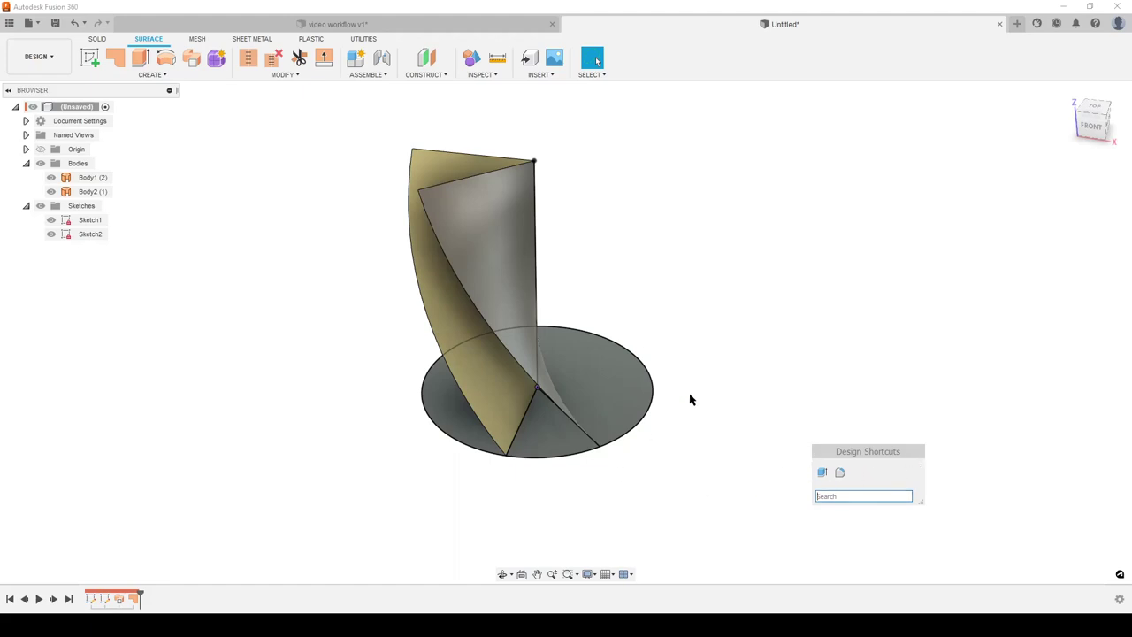
text(rect)
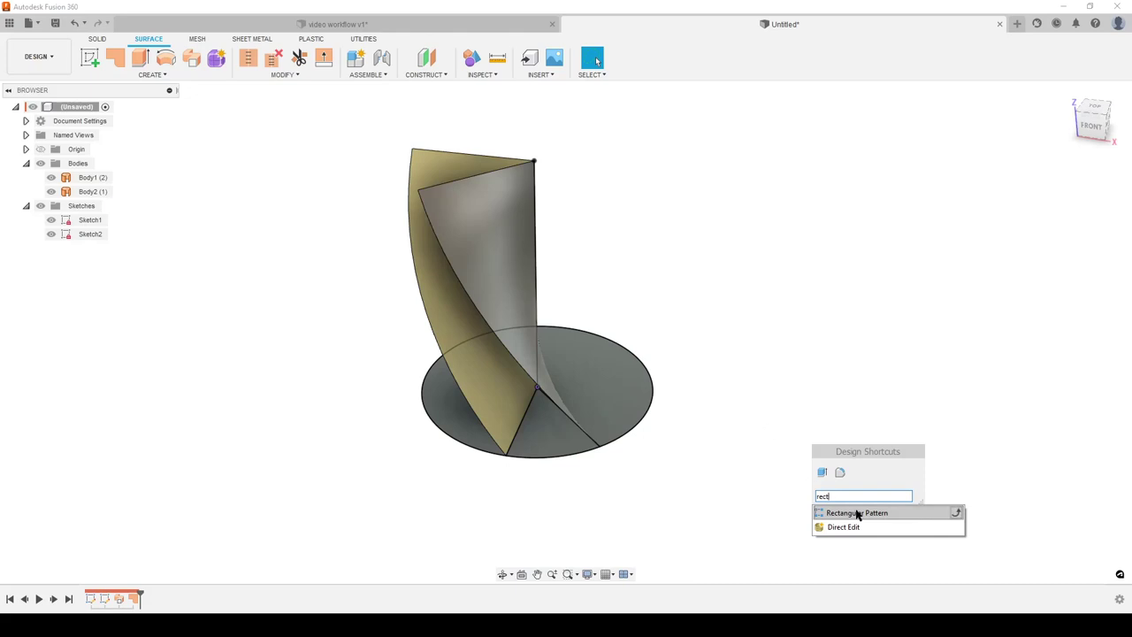
click(856, 513)
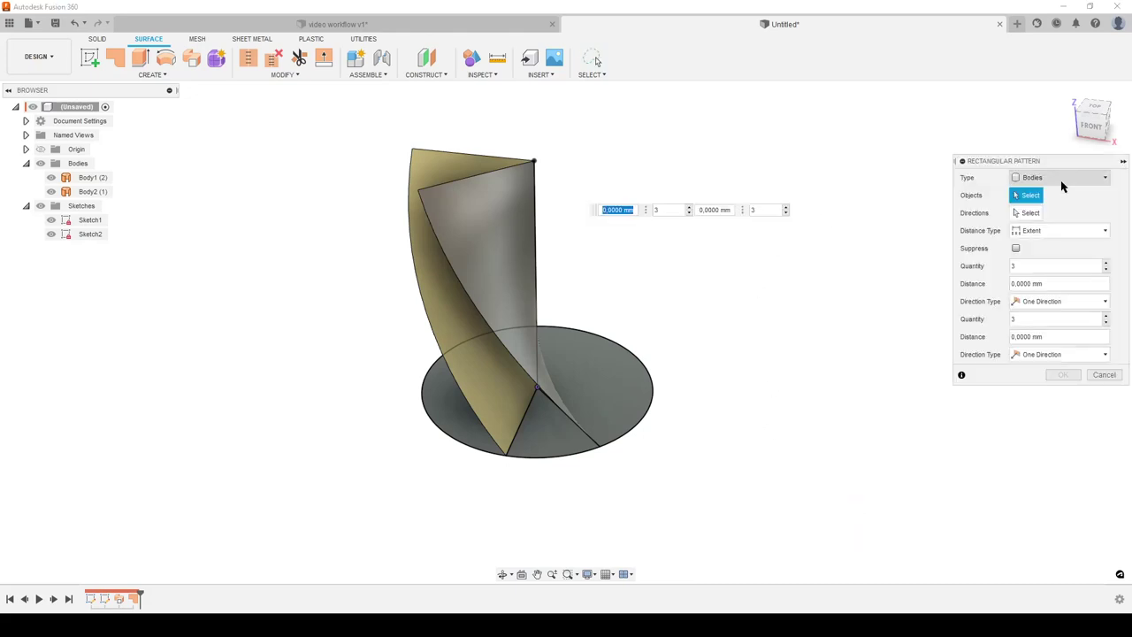
click(579, 374)
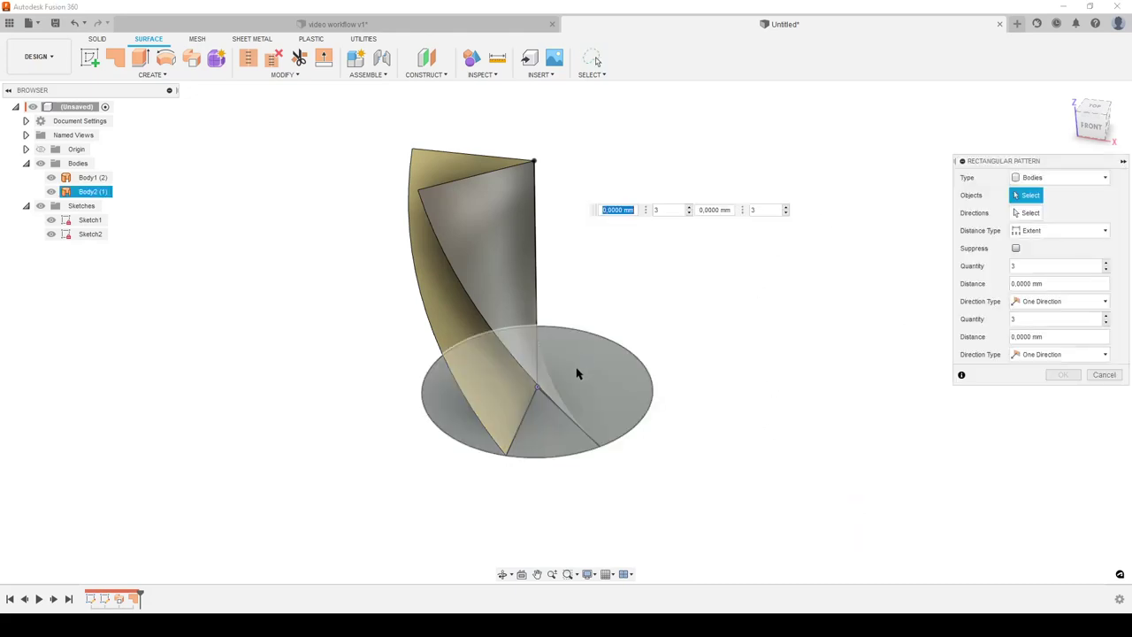
click(1025, 214)
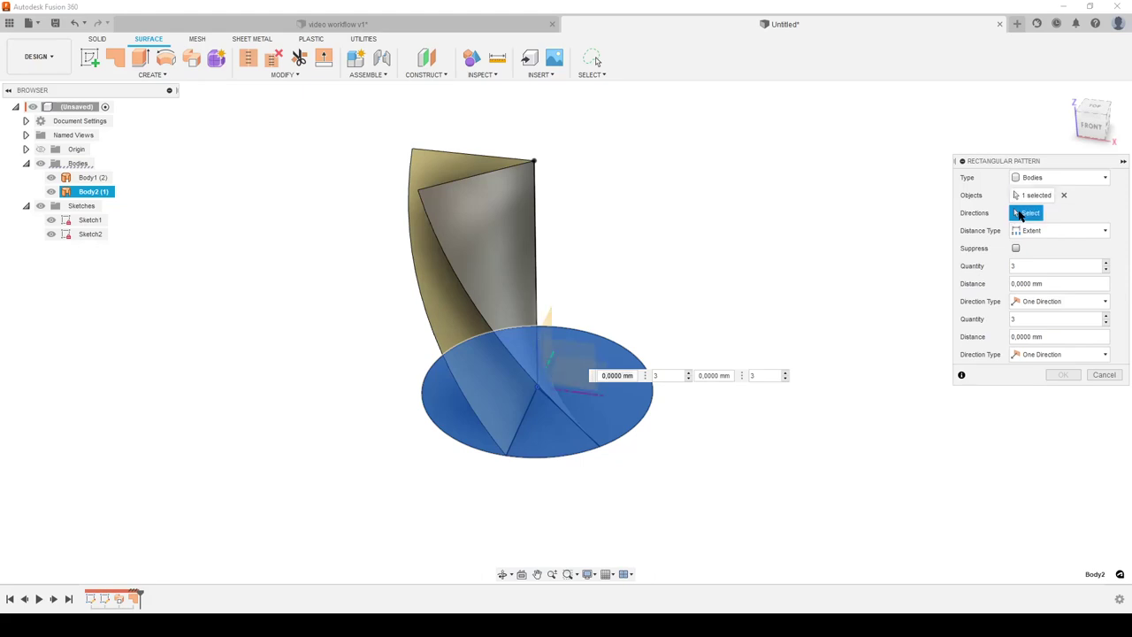
click(534, 216)
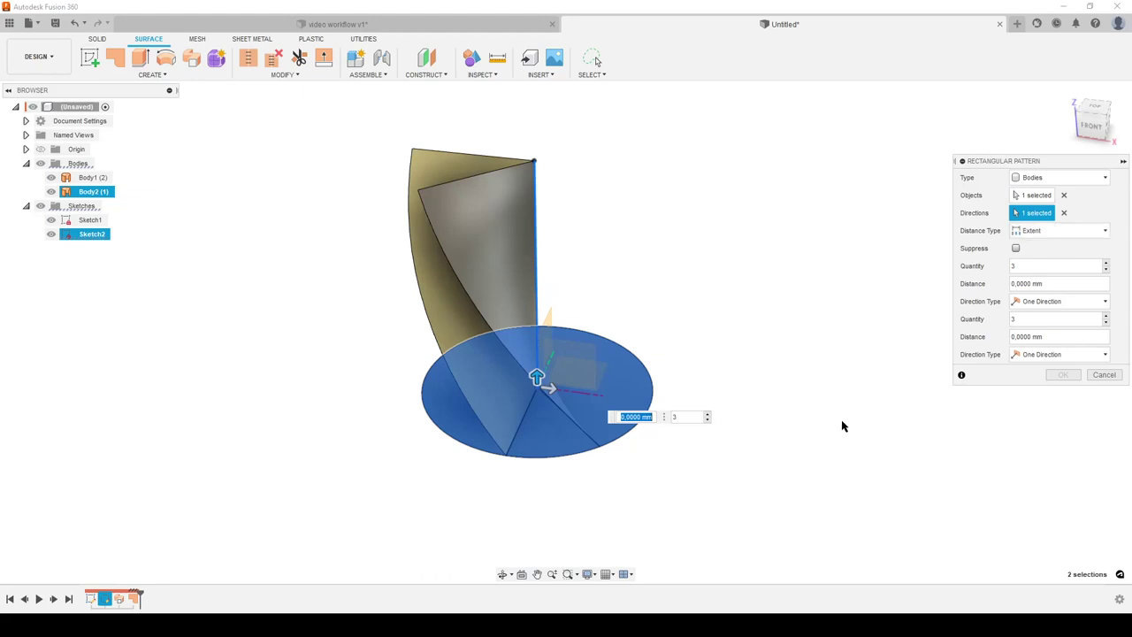
Step: Set the pattern distance to height and the quantity to 13, then confirm
click(1054, 283)
text(he)
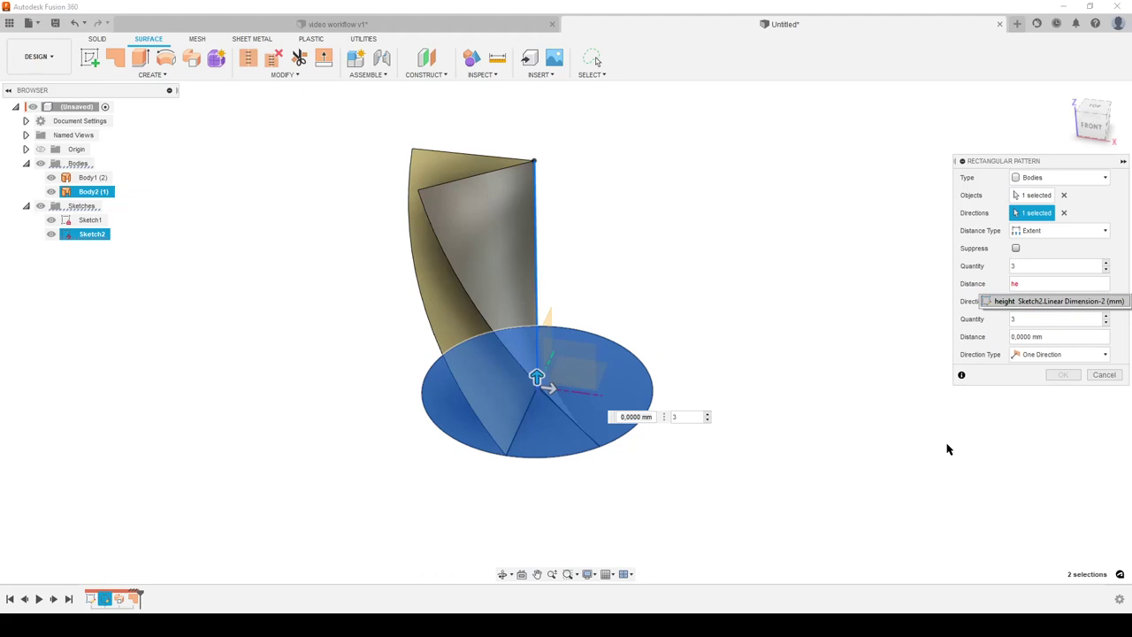
key(Return)
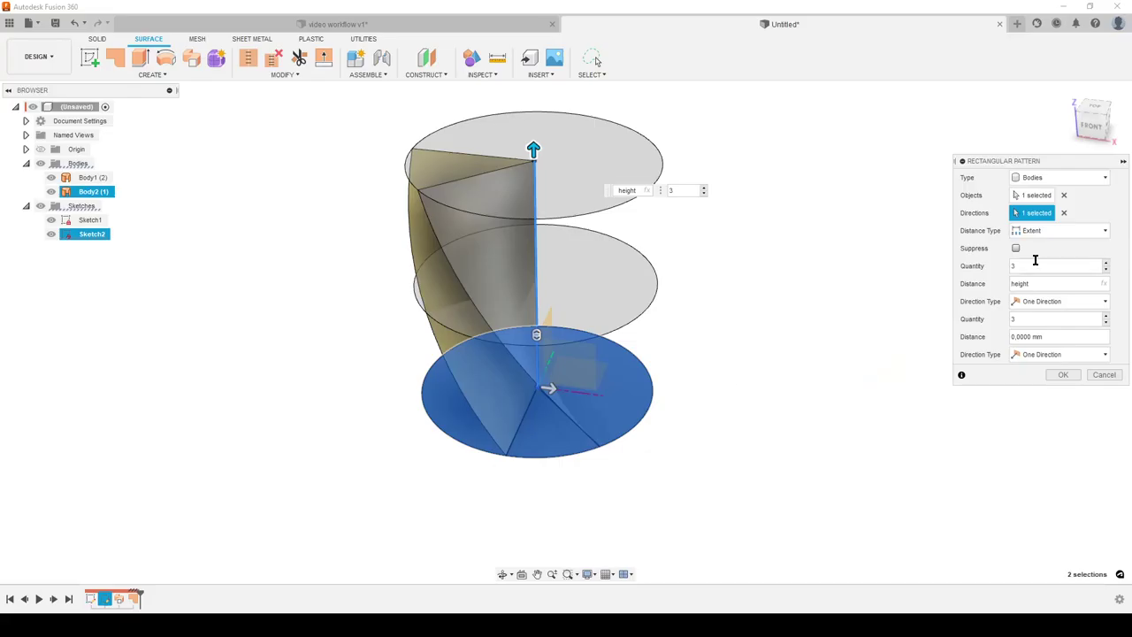
click(1035, 263)
drag(1028, 261, 994, 267)
text(13)
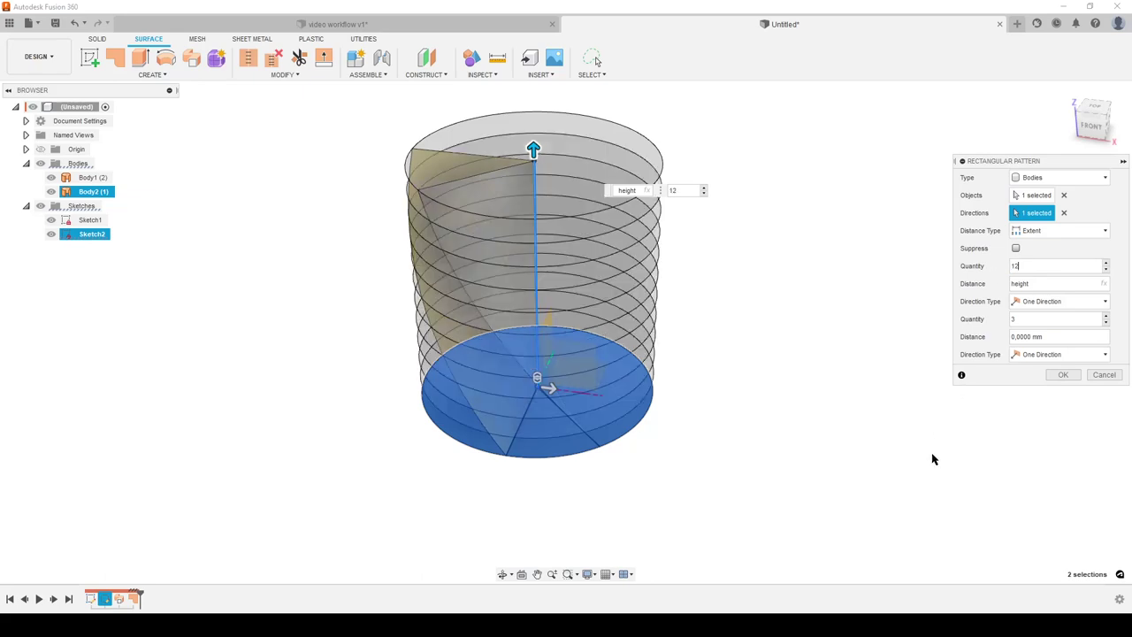
click(1063, 374)
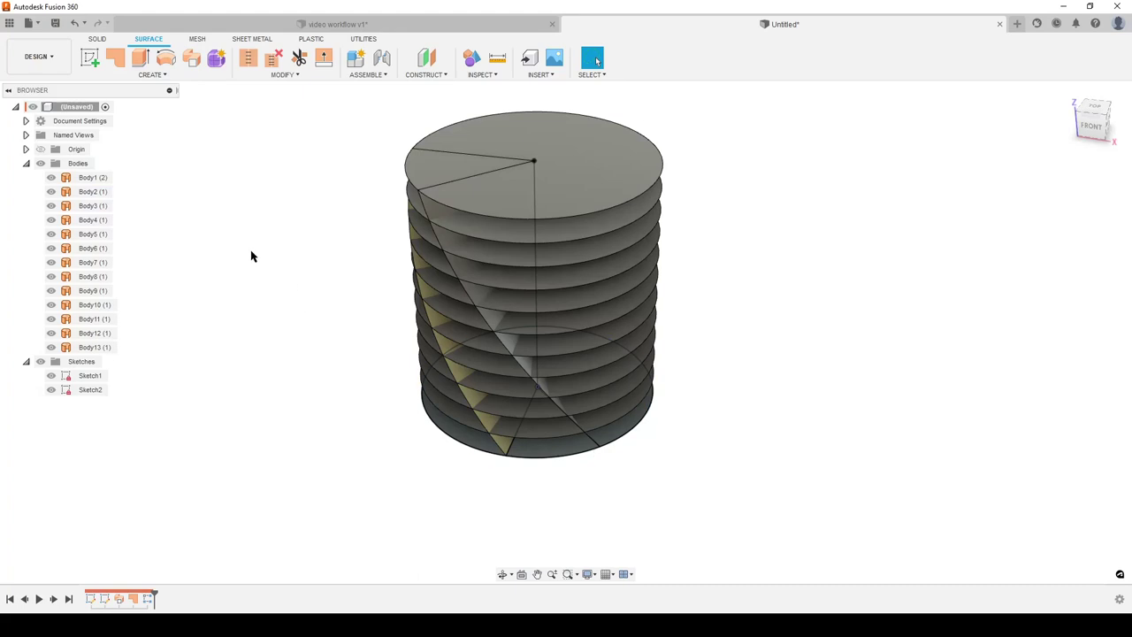
Step: Trim the stacked discs with the twisted Body1 surface, leaving wedge slices
click(299, 58)
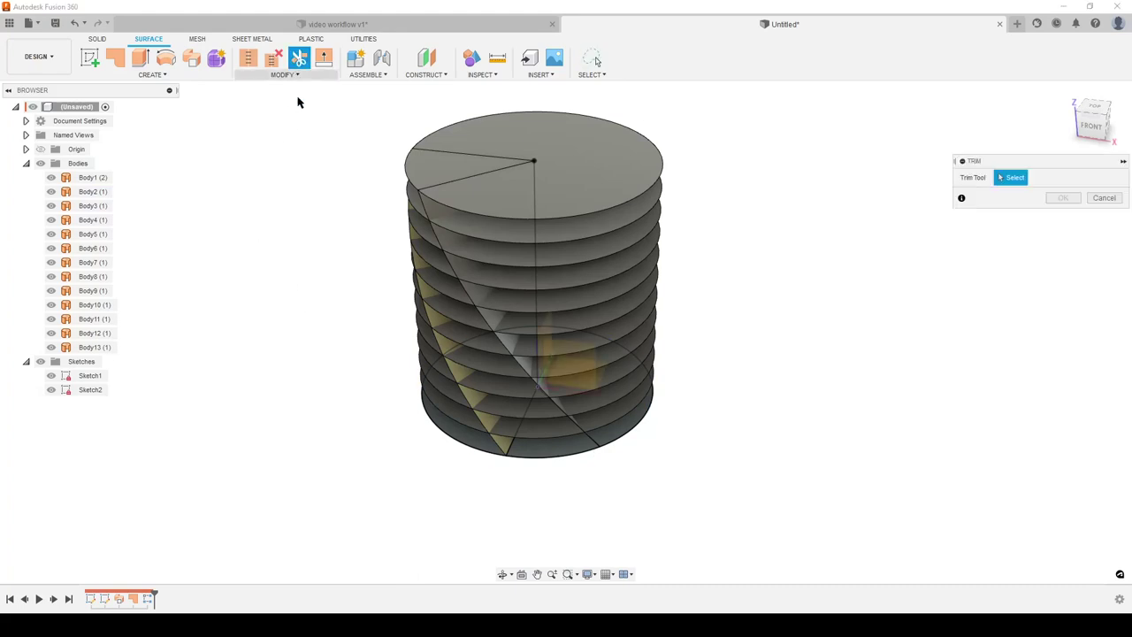
click(92, 177)
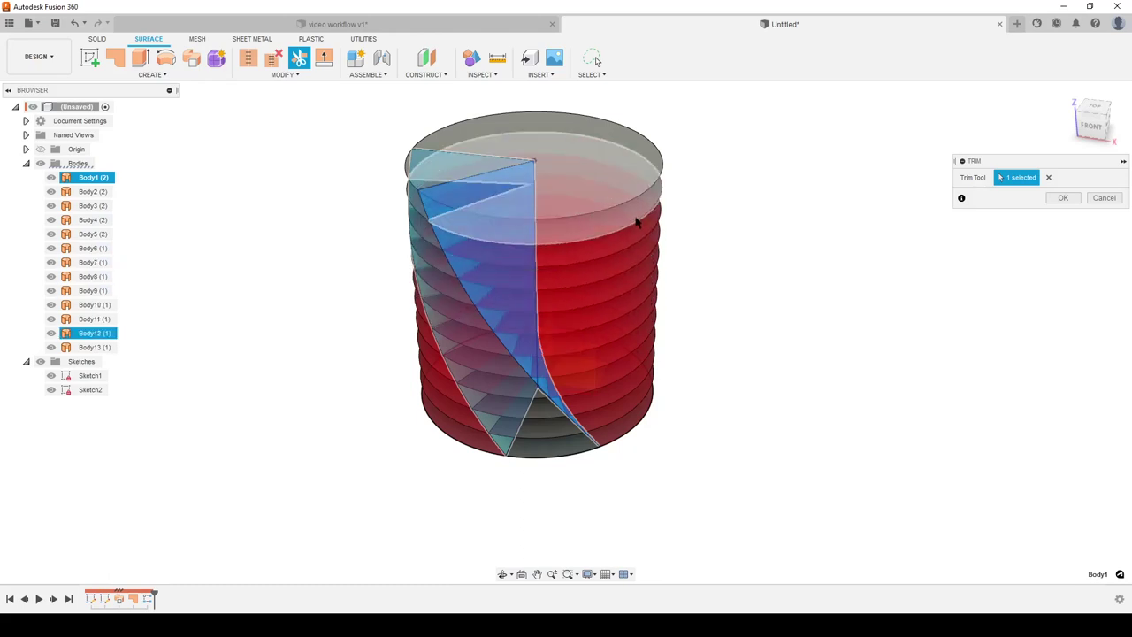
click(1063, 198)
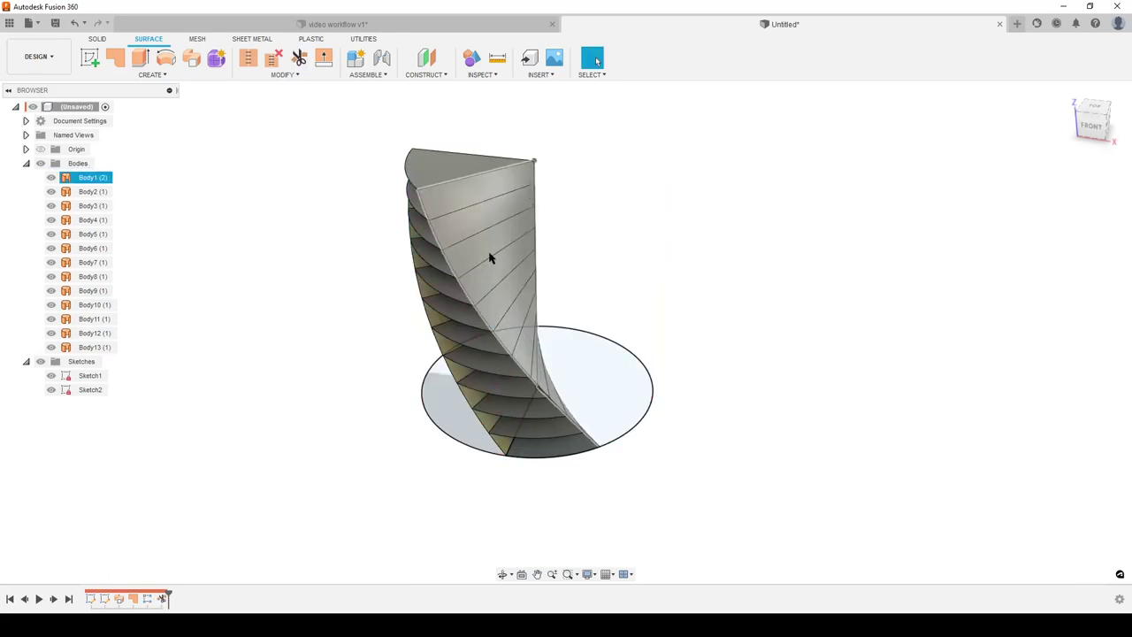
Step: Remove the twisted surface body Body1 from the design
click(88, 178)
right_click(88, 180)
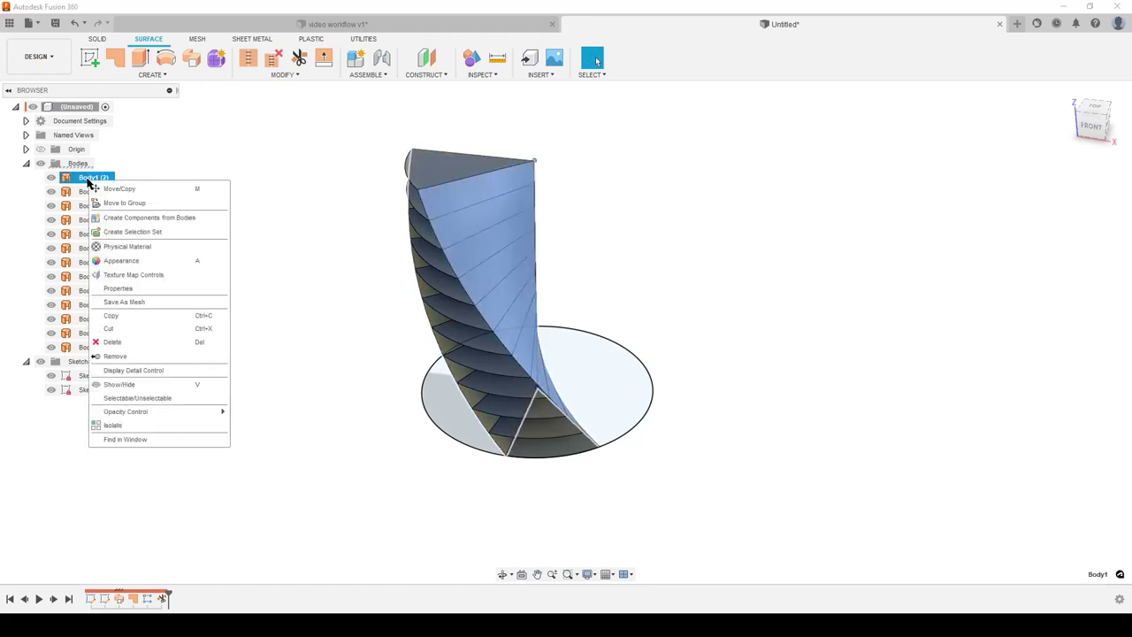
click(142, 356)
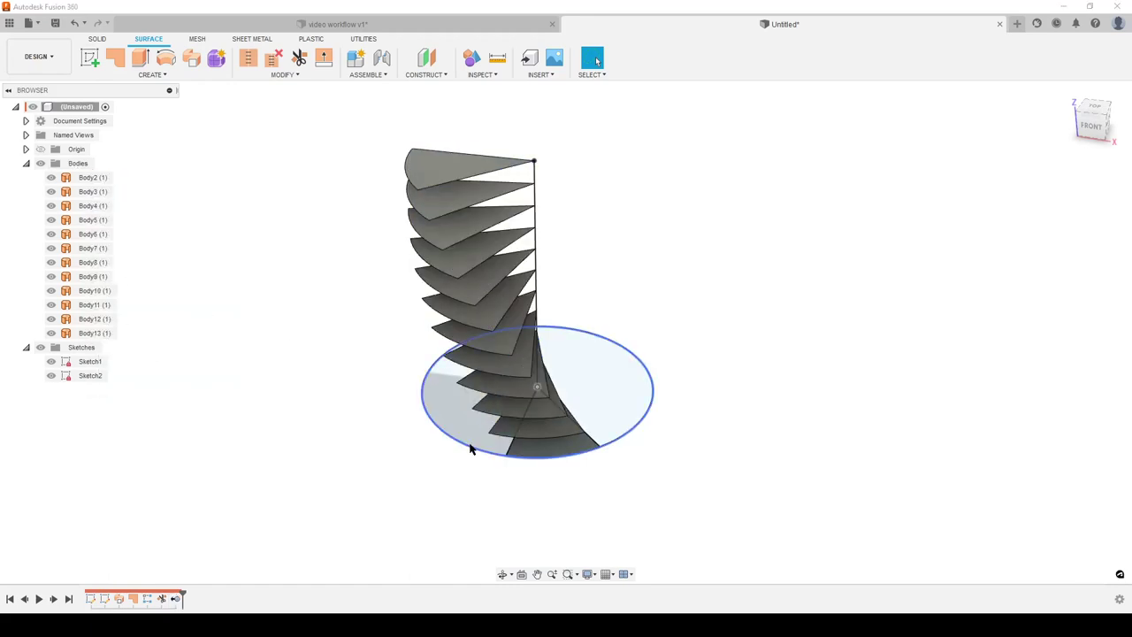
Step: Hide Sketch1 and Sketch2, leaving only the stacked wedge slices visible
click(51, 361)
click(51, 375)
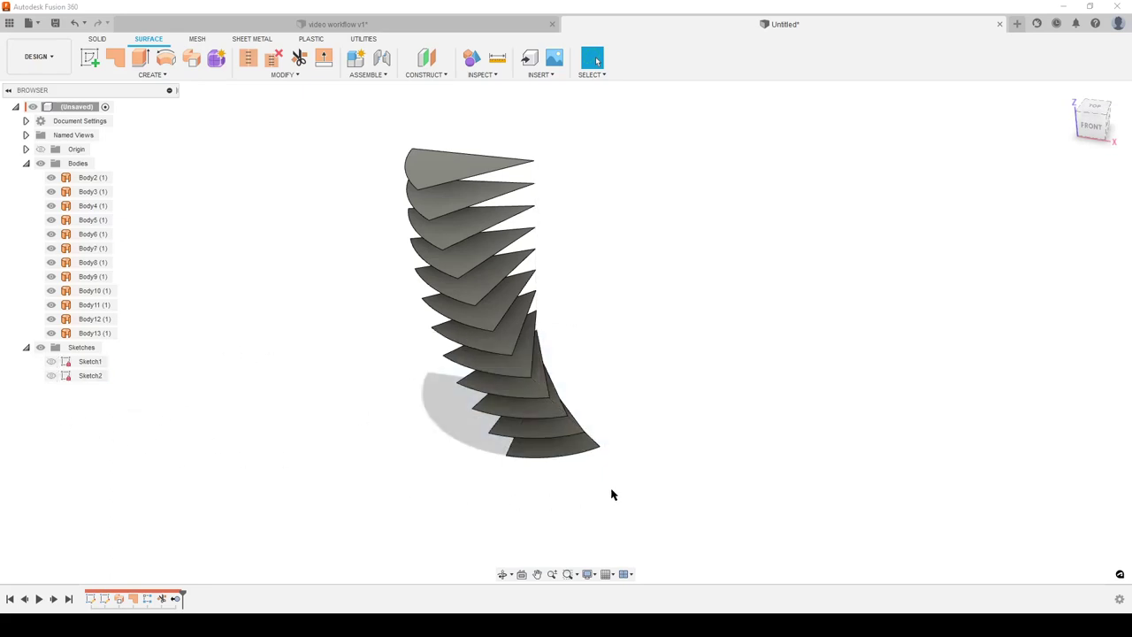
mouse_move(611, 494)
shift+middle_down()
mouse_move(718, 480)
mouse_move(788, 445)
mouse_move(663, 452)
mouse_move(658, 506)
mouse_move(561, 480)
mouse_move(624, 505)
mouse_move(638, 501)
mouse_move(487, 451)
shift+middle_up()
Step: Start a new sketch on an origin plane
click(86, 62)
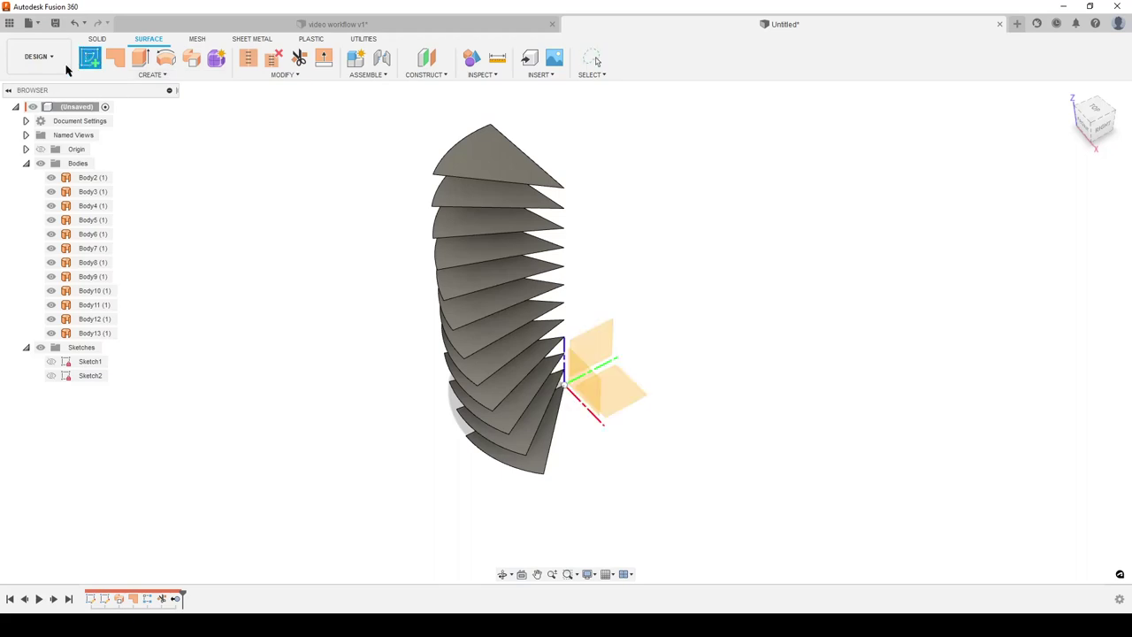
click(628, 389)
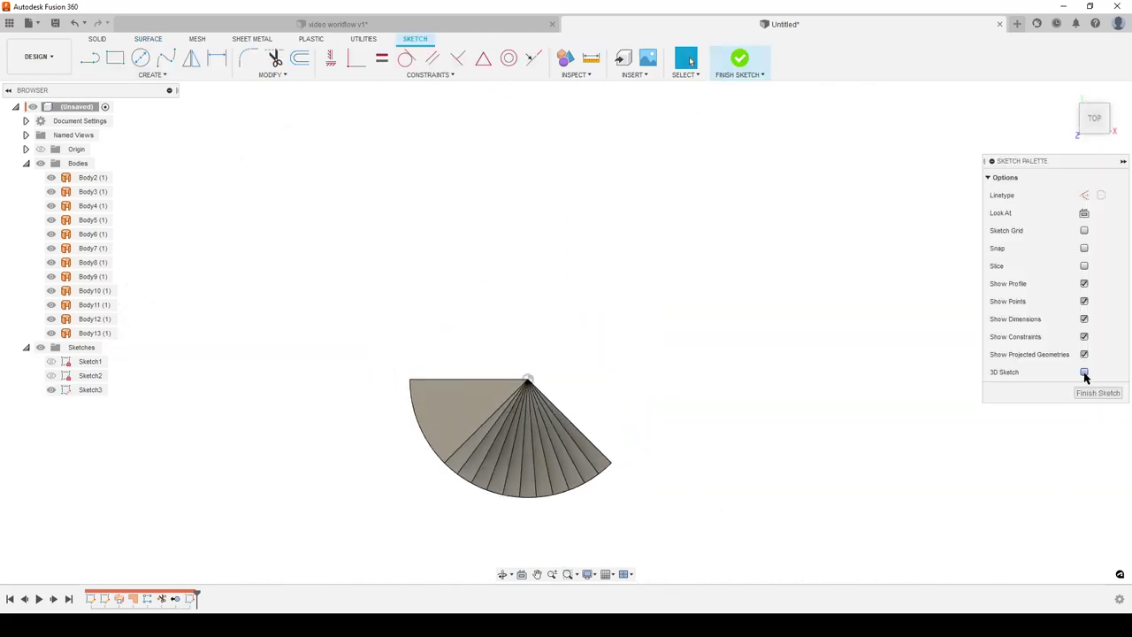
shift+middle_drag(742, 519, 699, 356)
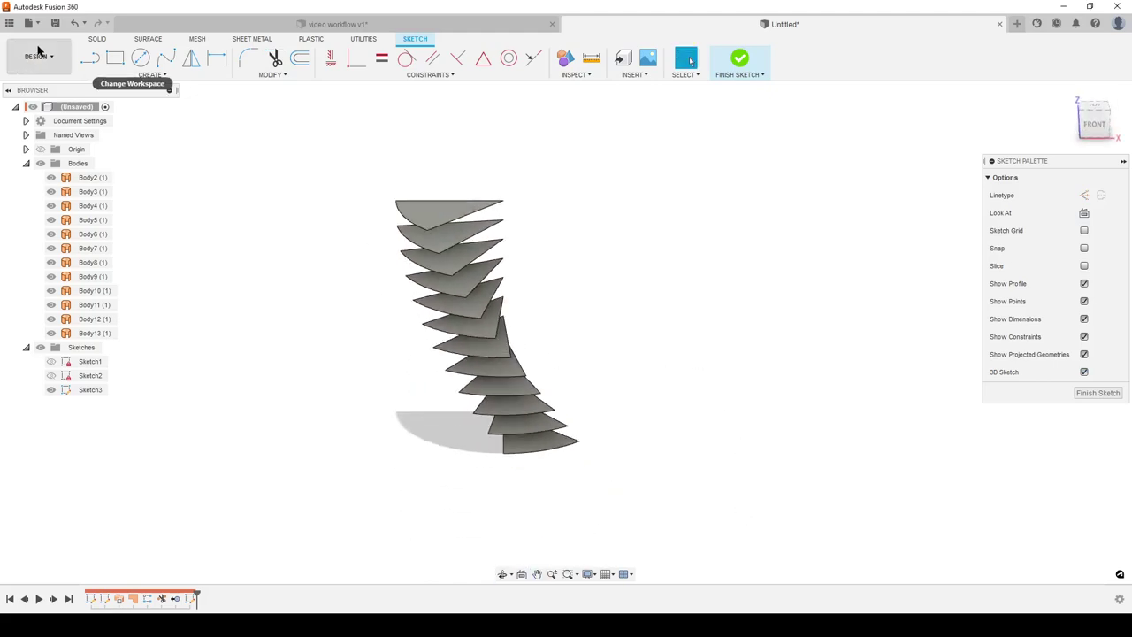
Step: Draw a 3D line chain up the right-hand slice corners to the top slice's far corner
click(91, 58)
scroll(513, 546, up, 2)
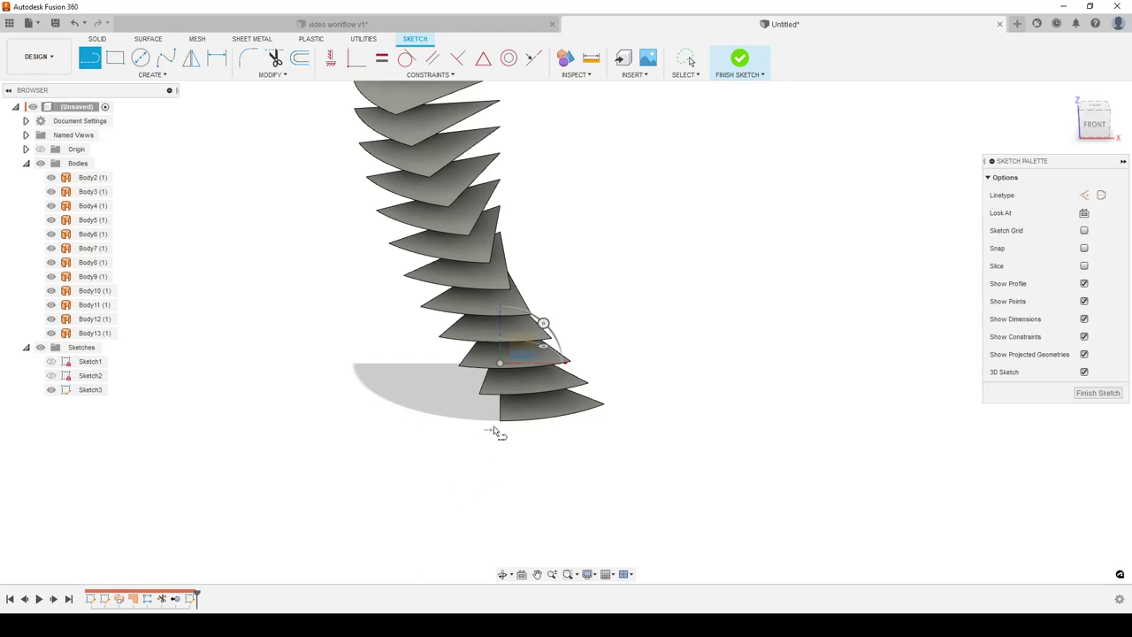
click(603, 405)
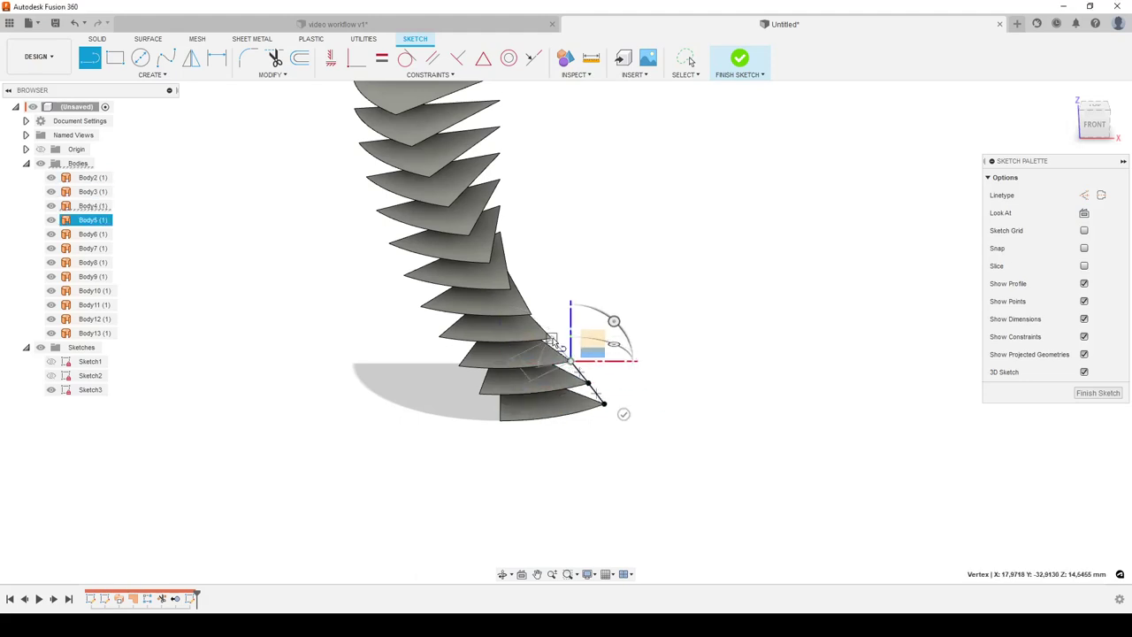
click(588, 383)
click(531, 314)
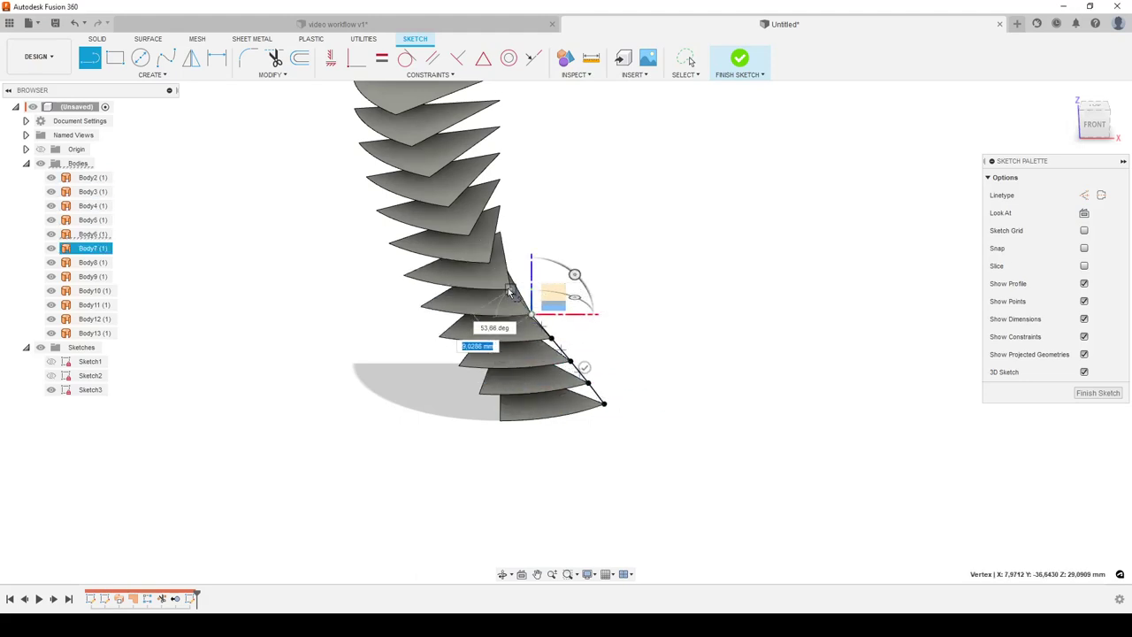
click(510, 290)
click(489, 262)
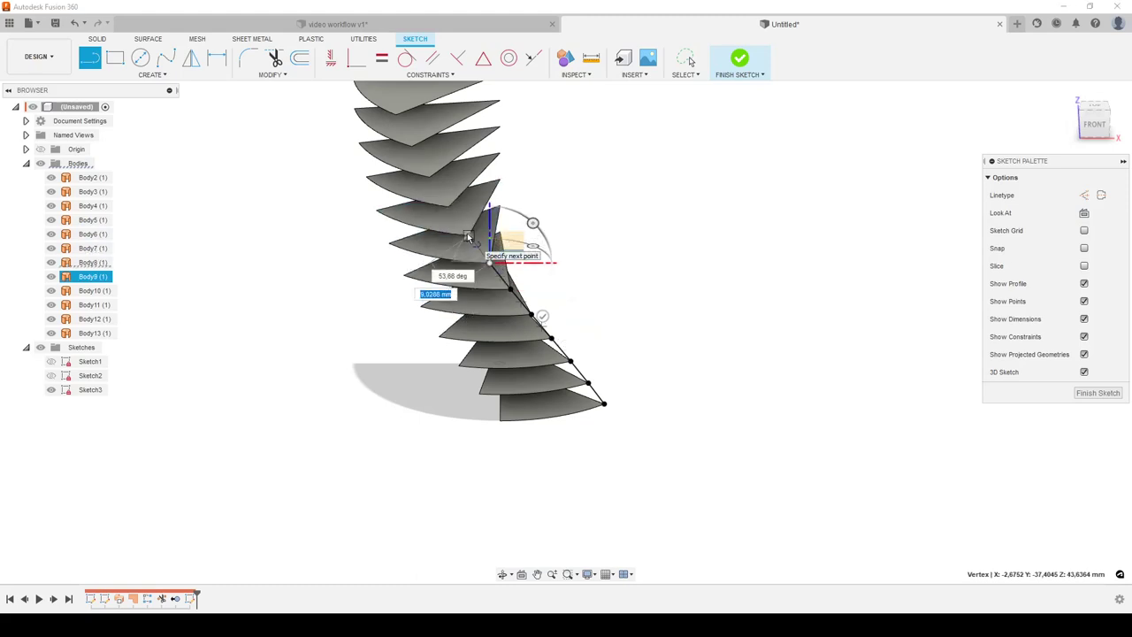
click(469, 233)
click(448, 207)
click(430, 179)
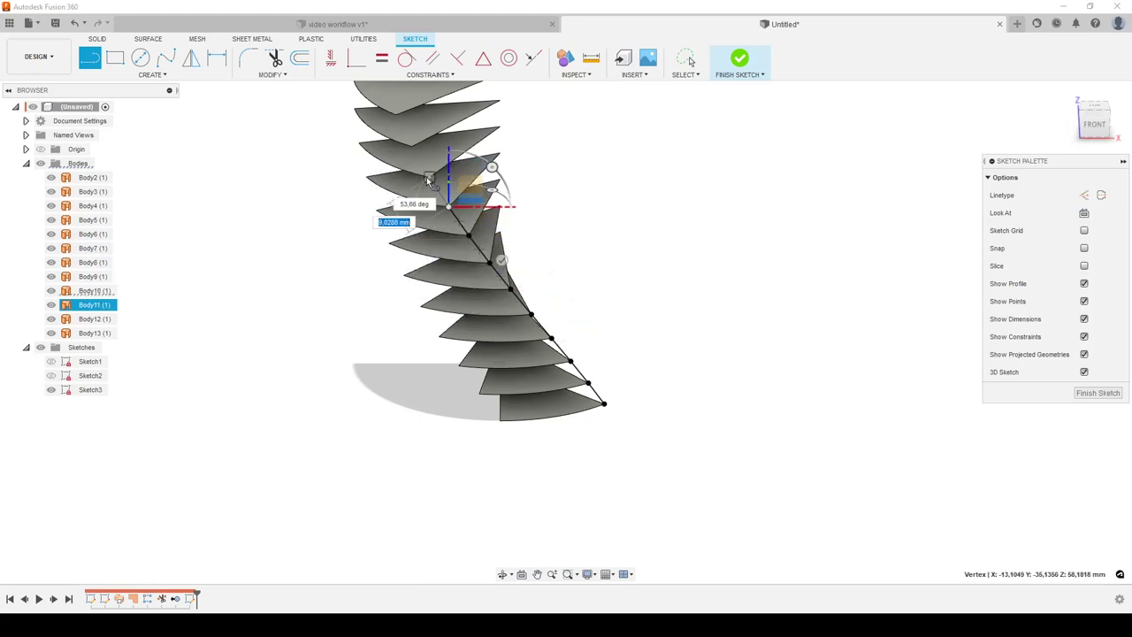
middle_drag(310, 298, 370, 475)
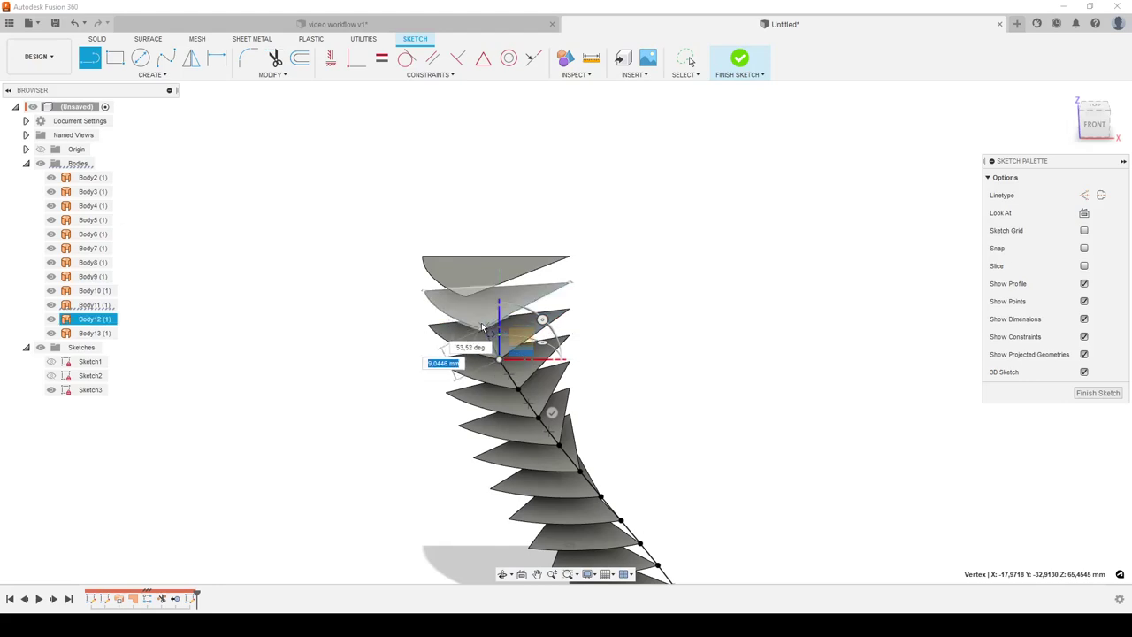
click(465, 297)
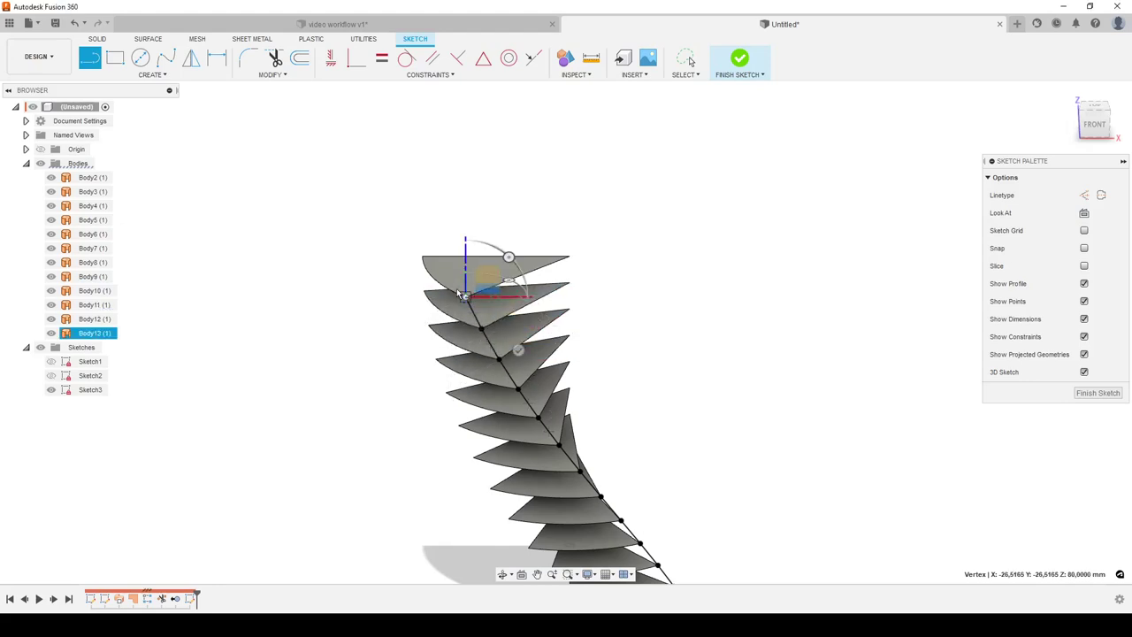
click(423, 256)
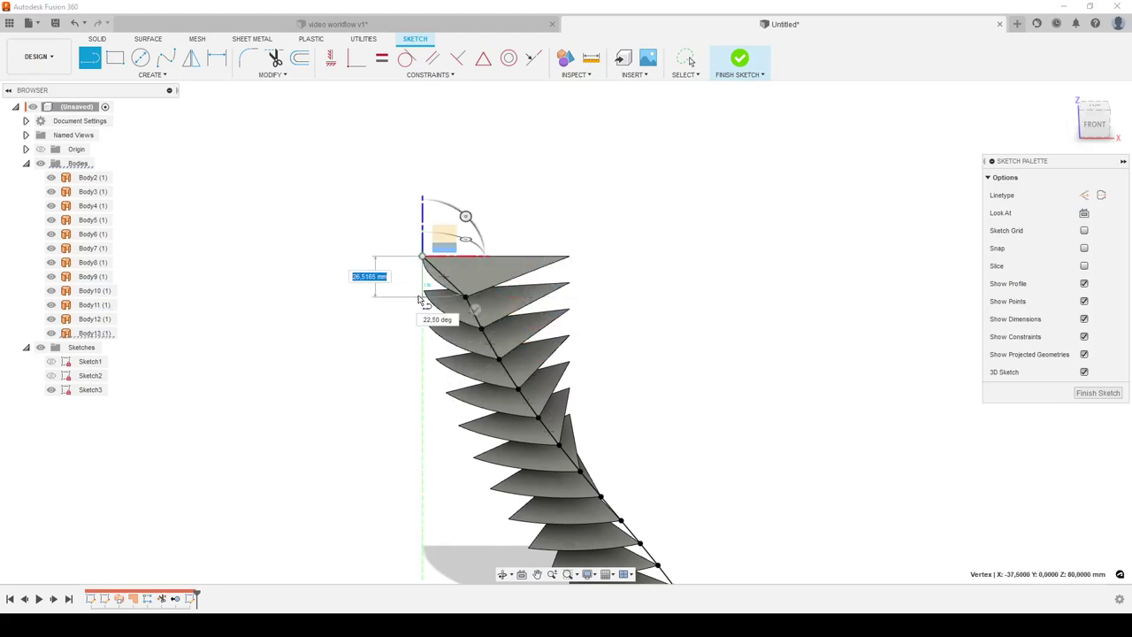
Step: Continue the line down the left-hand corners to the bottom vertex, then hide the bodies
click(424, 290)
click(428, 325)
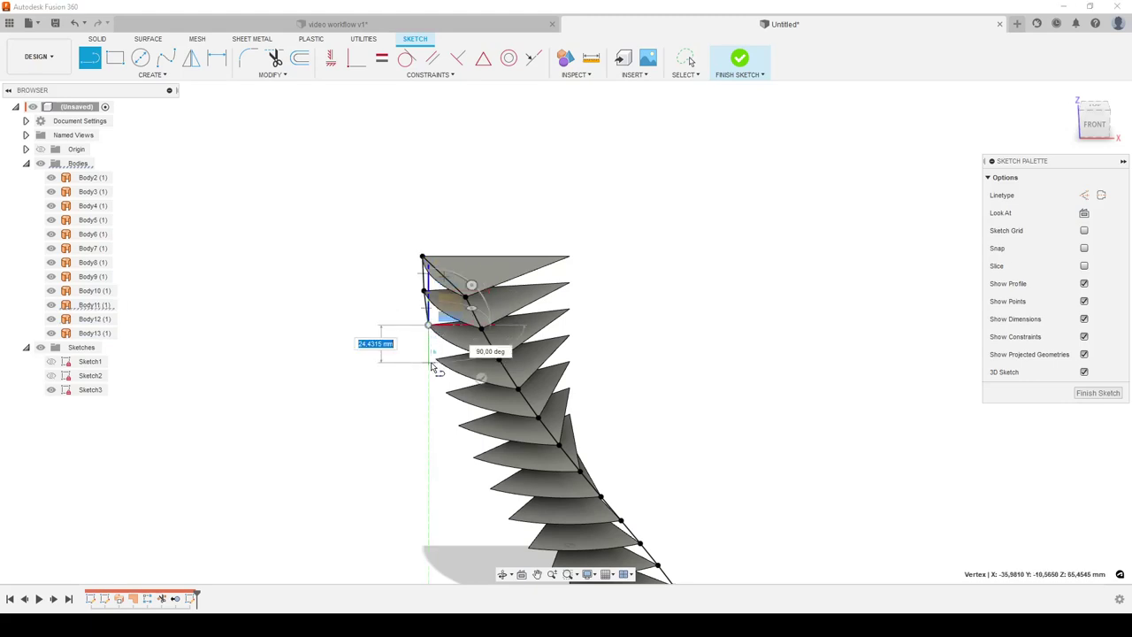
click(435, 359)
click(446, 391)
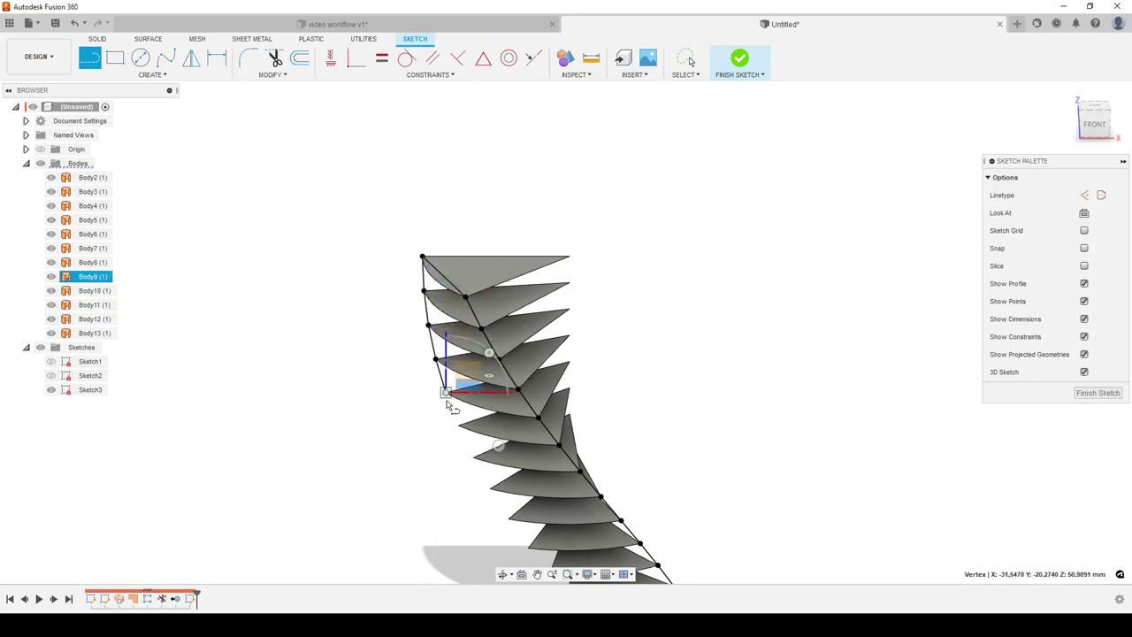
click(457, 425)
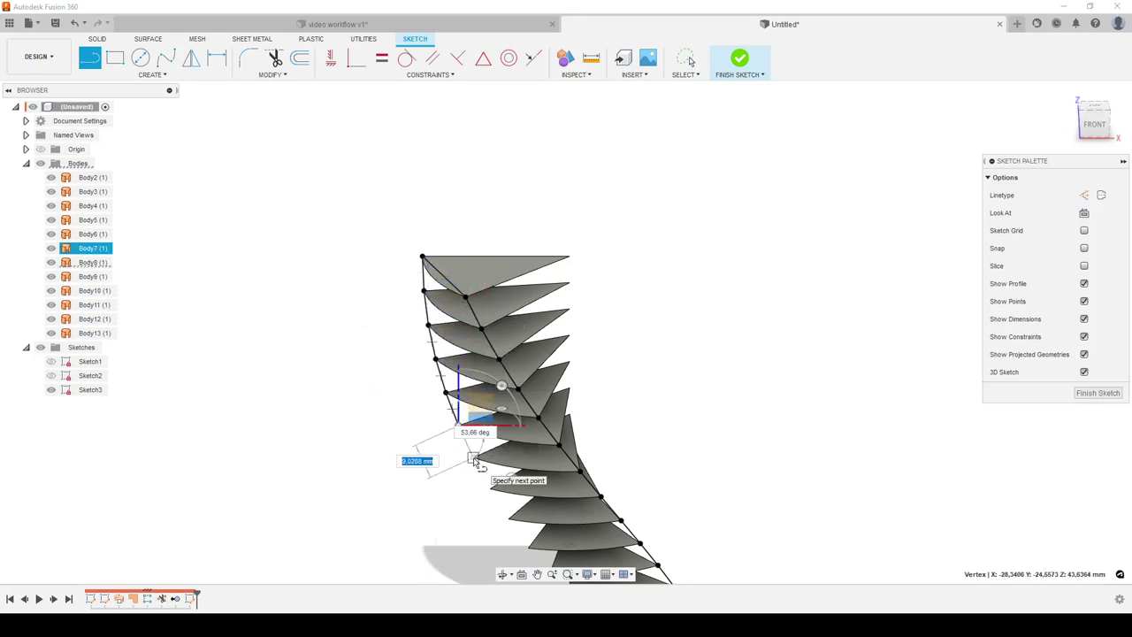
middle_drag(436, 513, 343, 295)
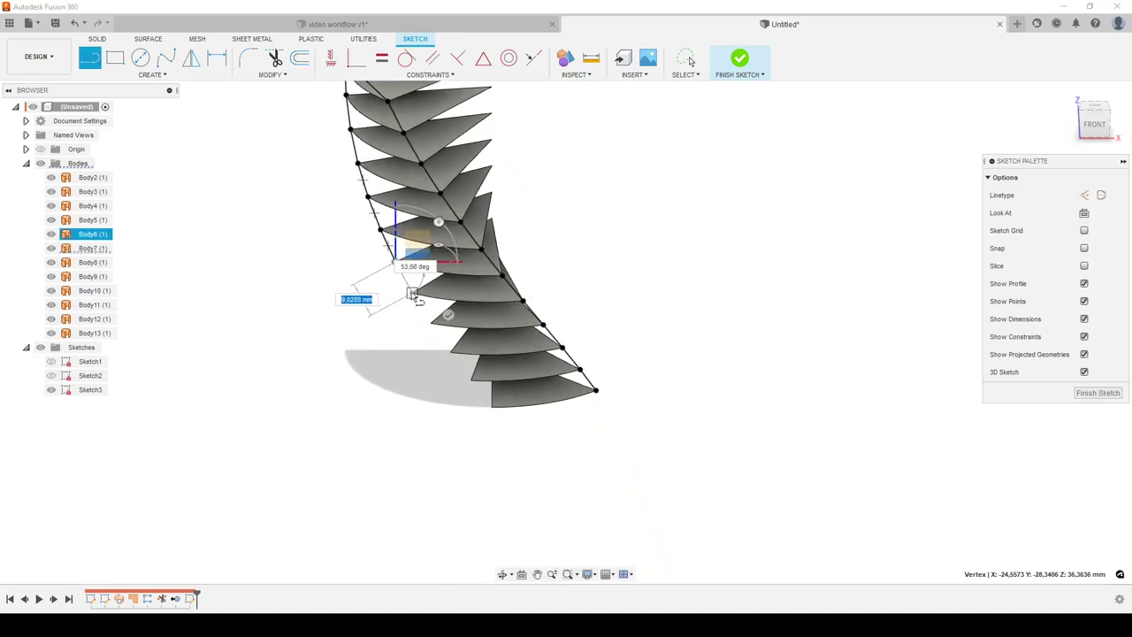
click(412, 292)
click(431, 324)
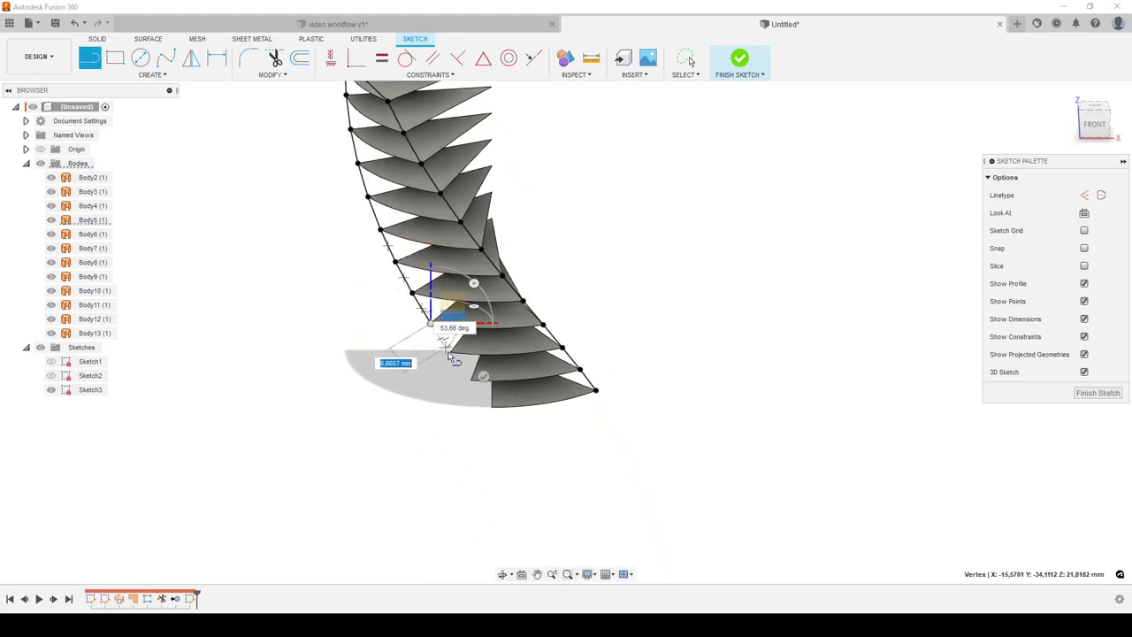
click(451, 352)
click(469, 381)
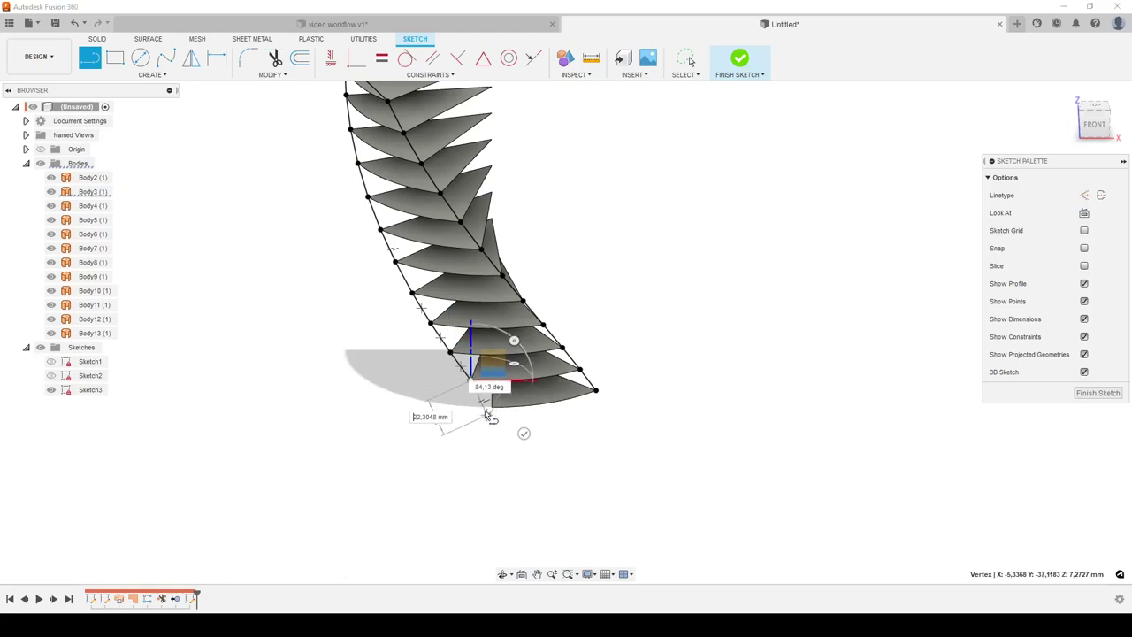
click(491, 407)
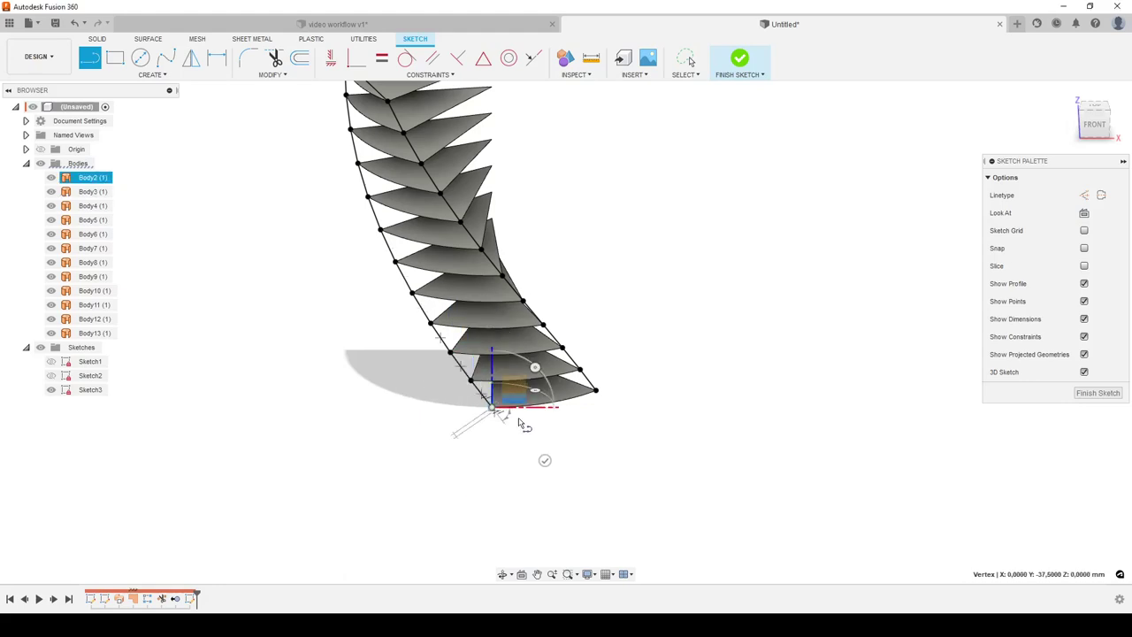
click(596, 391)
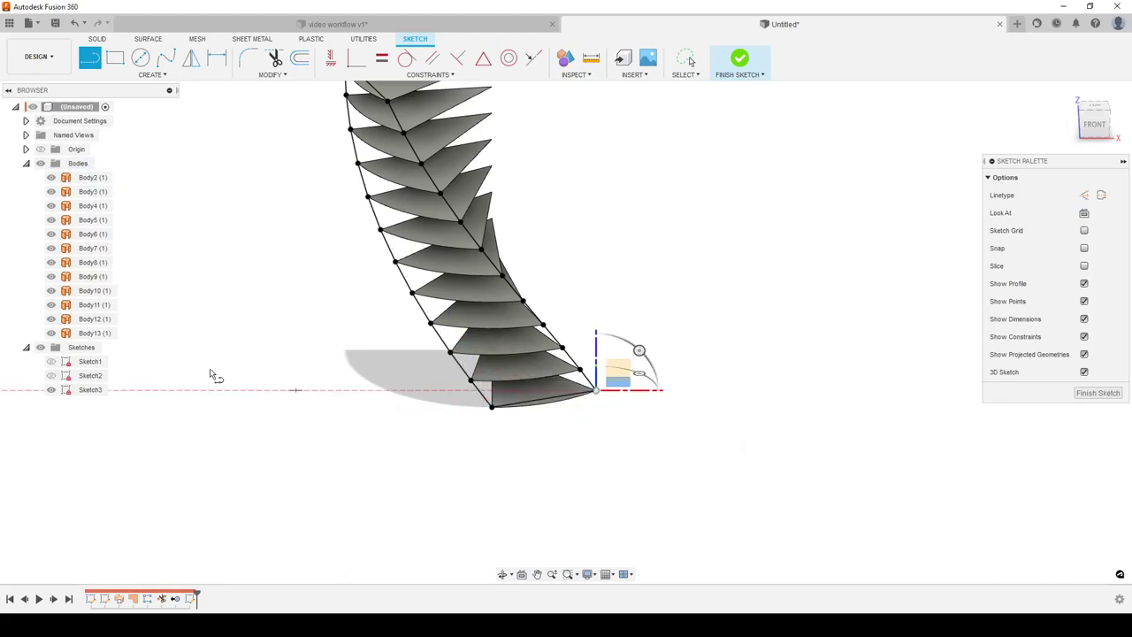
click(39, 163)
mouse_move(220, 313)
shift+middle_down()
mouse_move(291, 384)
mouse_move(392, 379)
mouse_move(305, 376)
shift+middle_up()
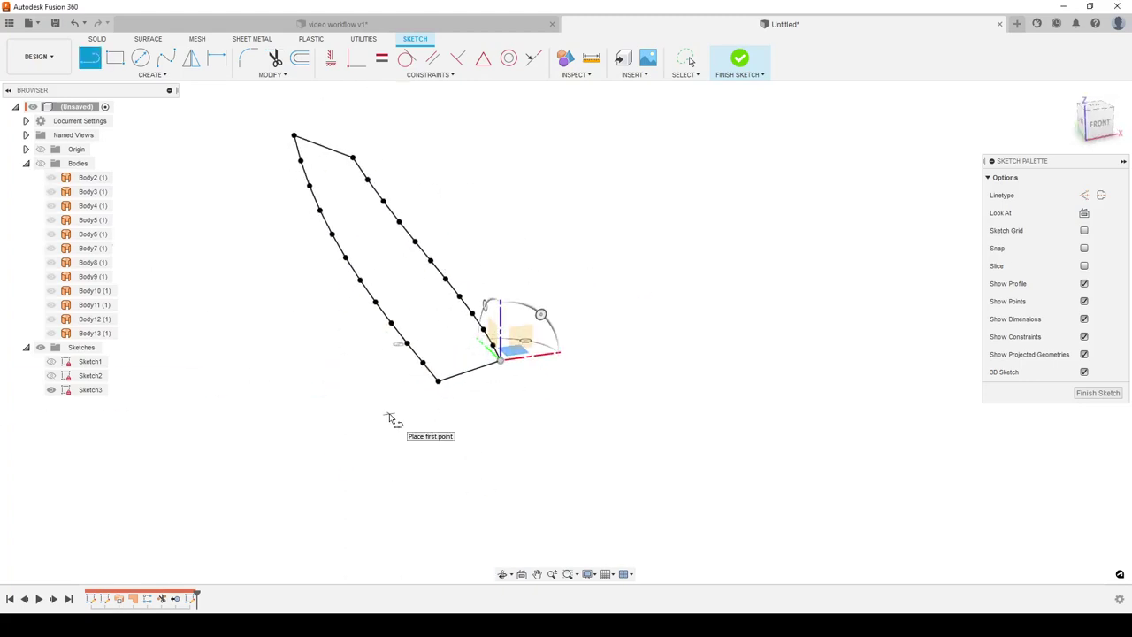
click(40, 164)
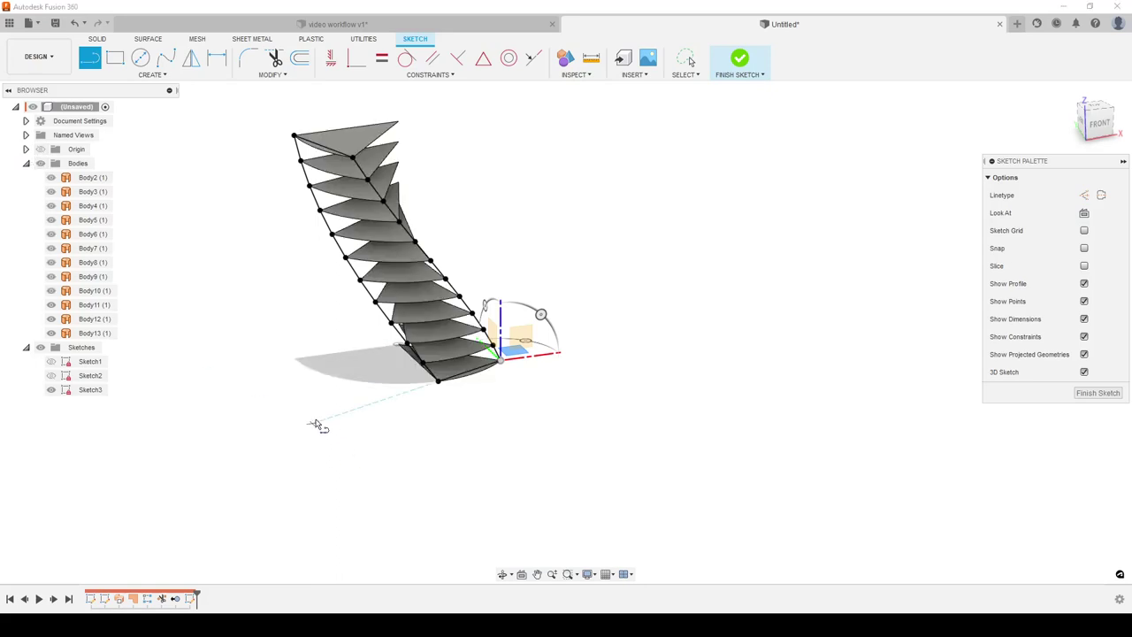
middle_drag(372, 434, 459, 465)
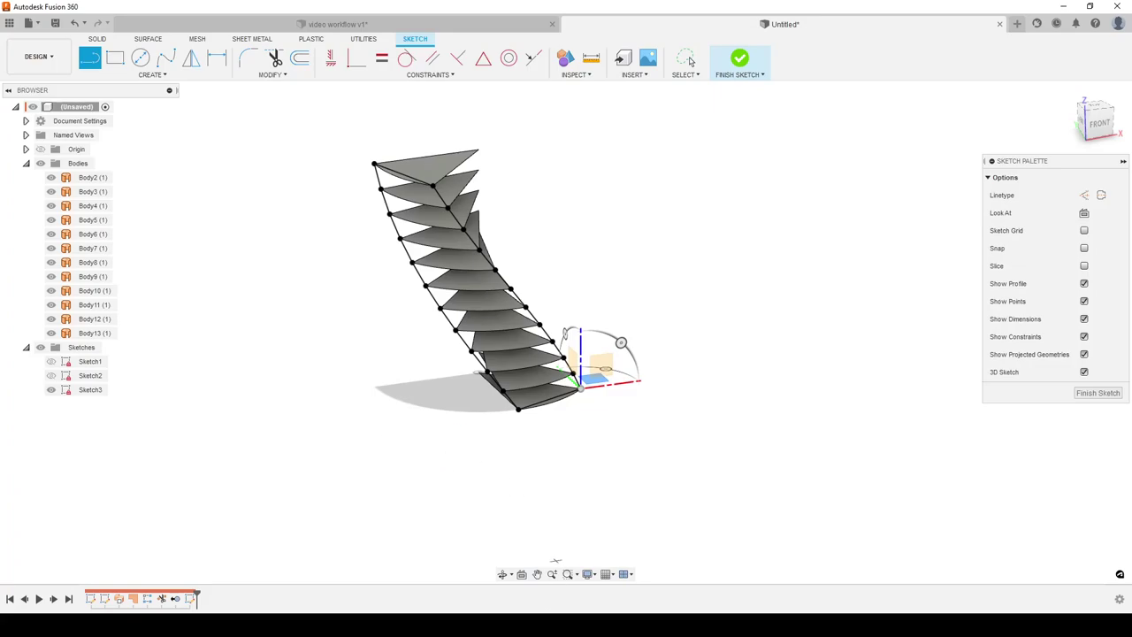
key(alt+Tab)
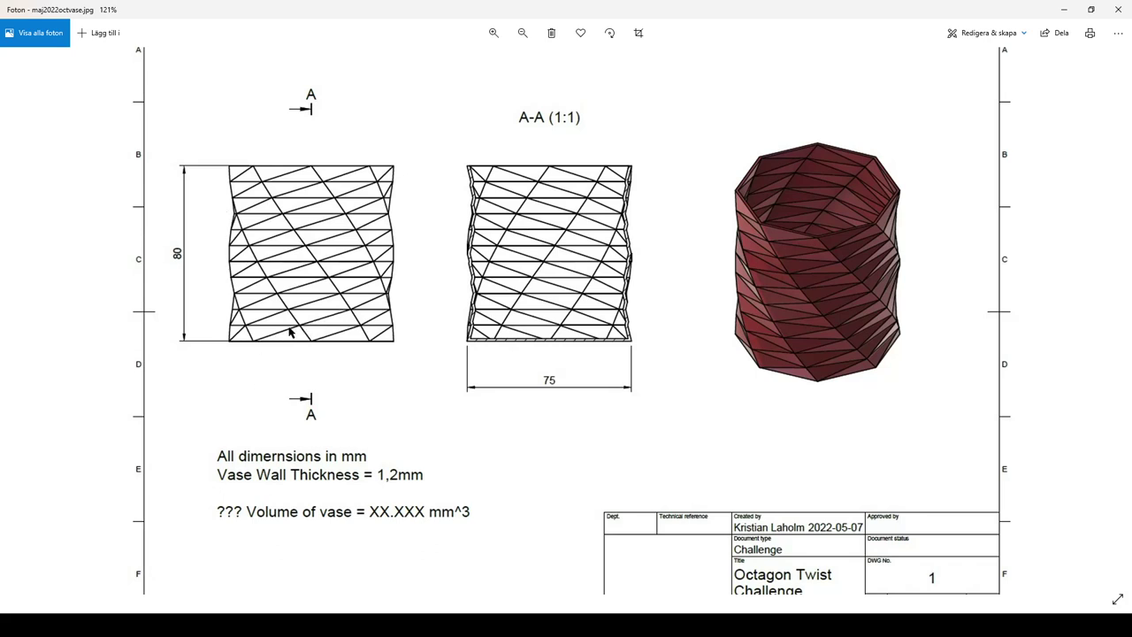
key(alt+Tab)
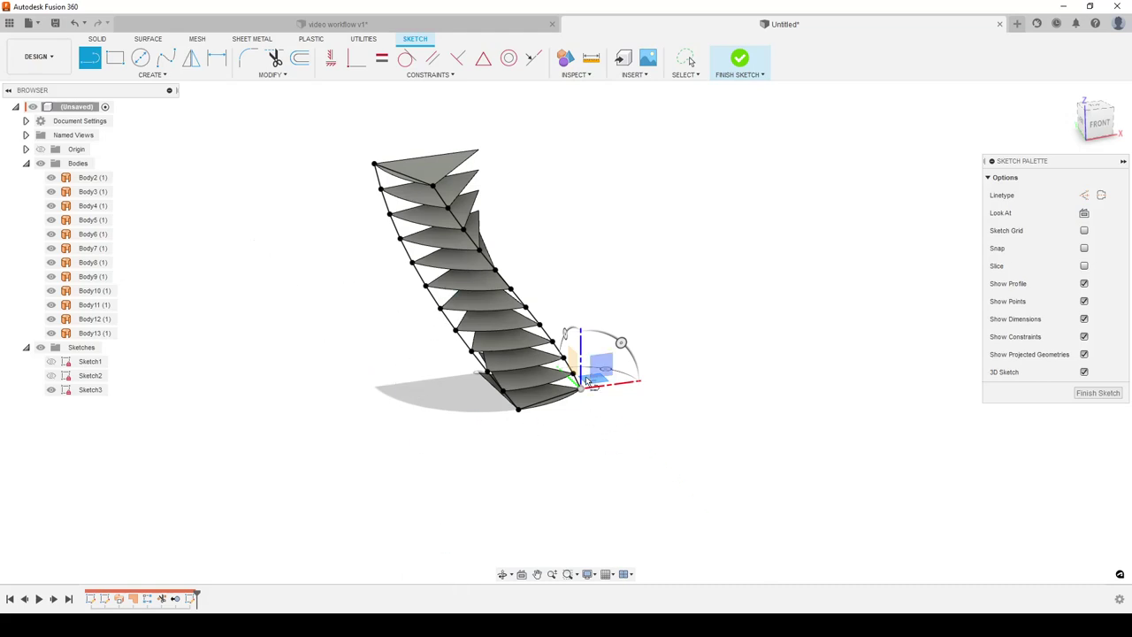
click(146, 76)
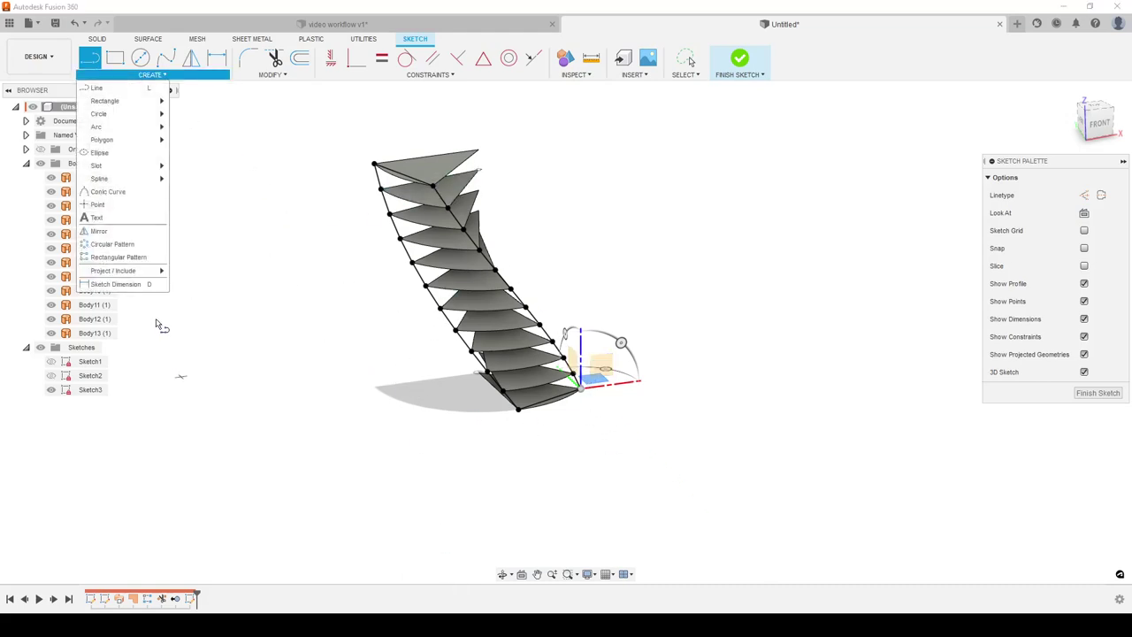
mouse_move(142, 271)
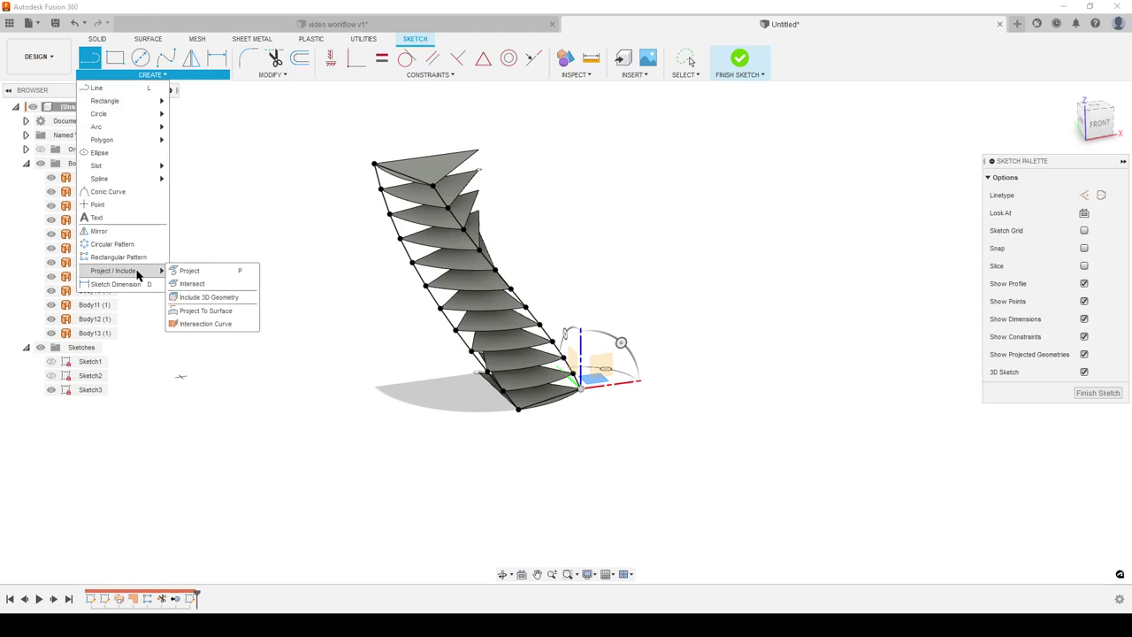
click(212, 299)
click(673, 501)
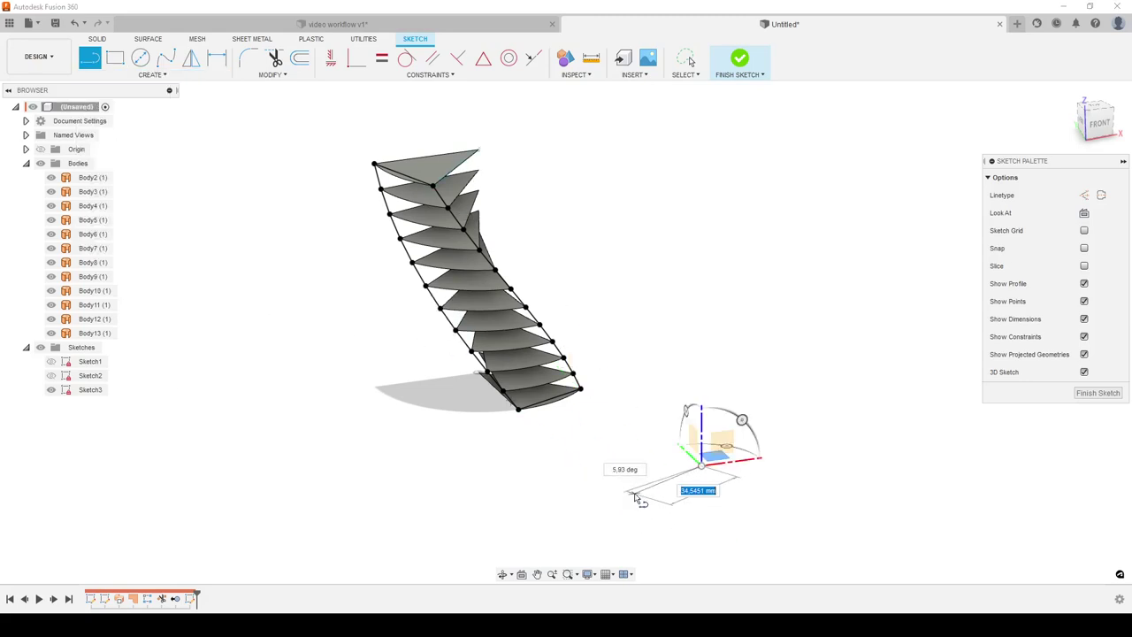
key(Escape)
scroll(535, 484, up, 2)
middle_drag(535, 485, 702, 480)
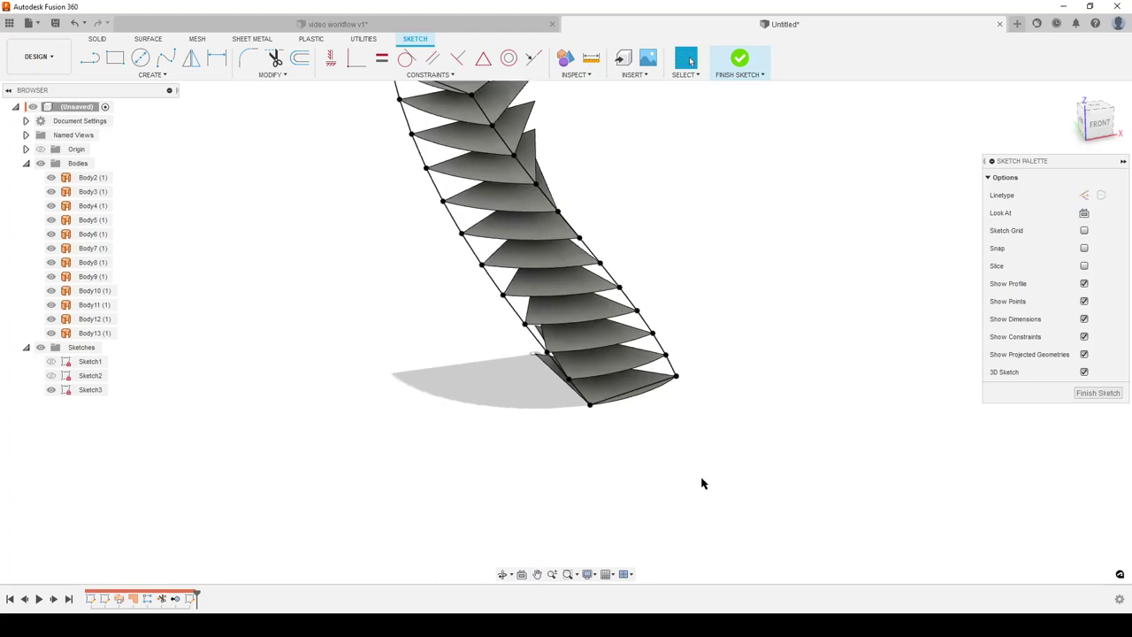
scroll(693, 475, down, 2)
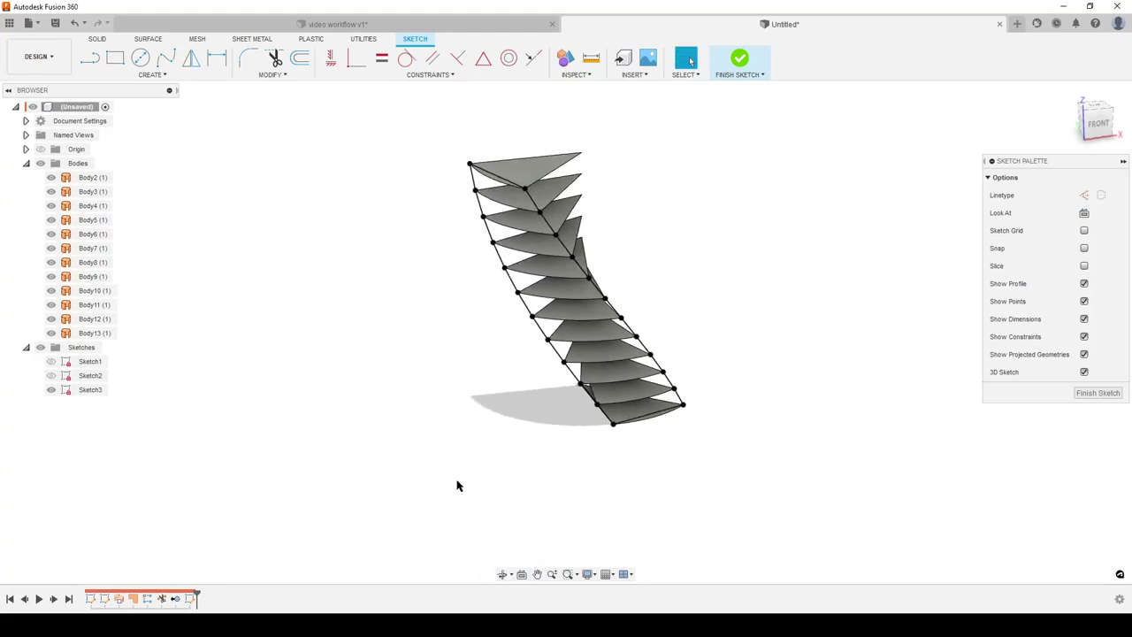
key(l)
Step: Draw diagonal lines zigzagging between the bottom stair tread vertices
scroll(677, 475, up, 3)
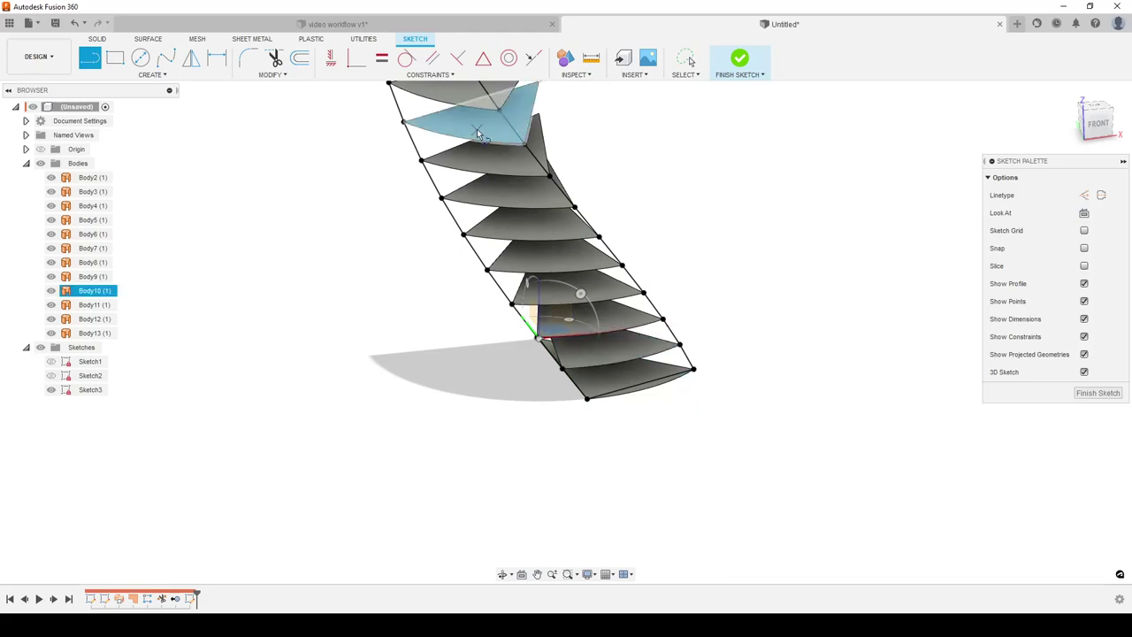
click(586, 399)
click(681, 345)
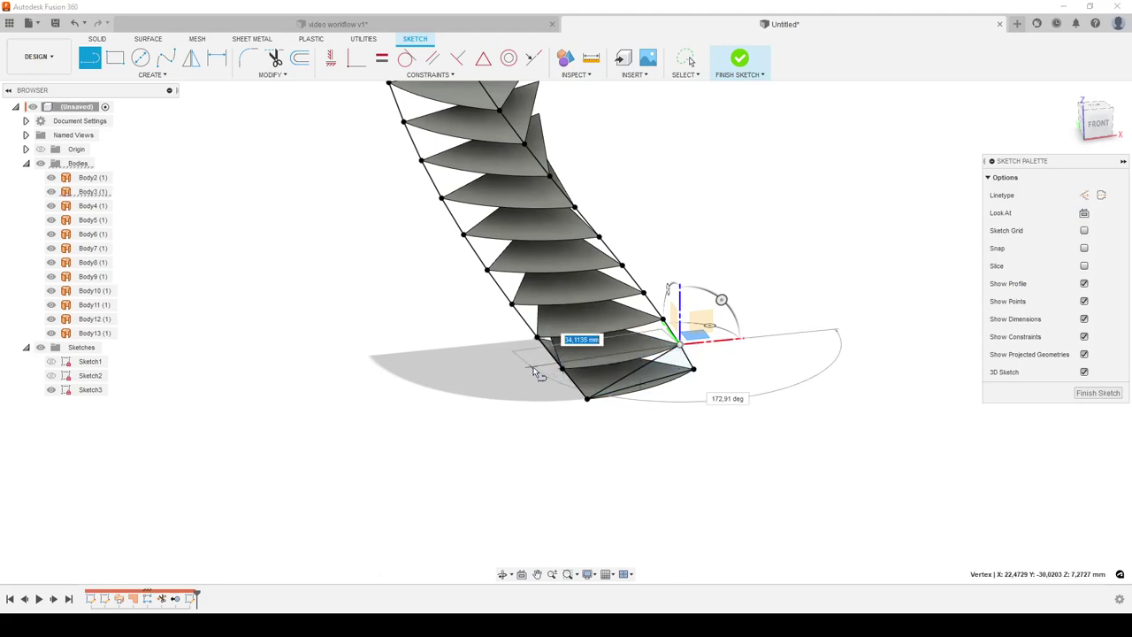
double_click(563, 367)
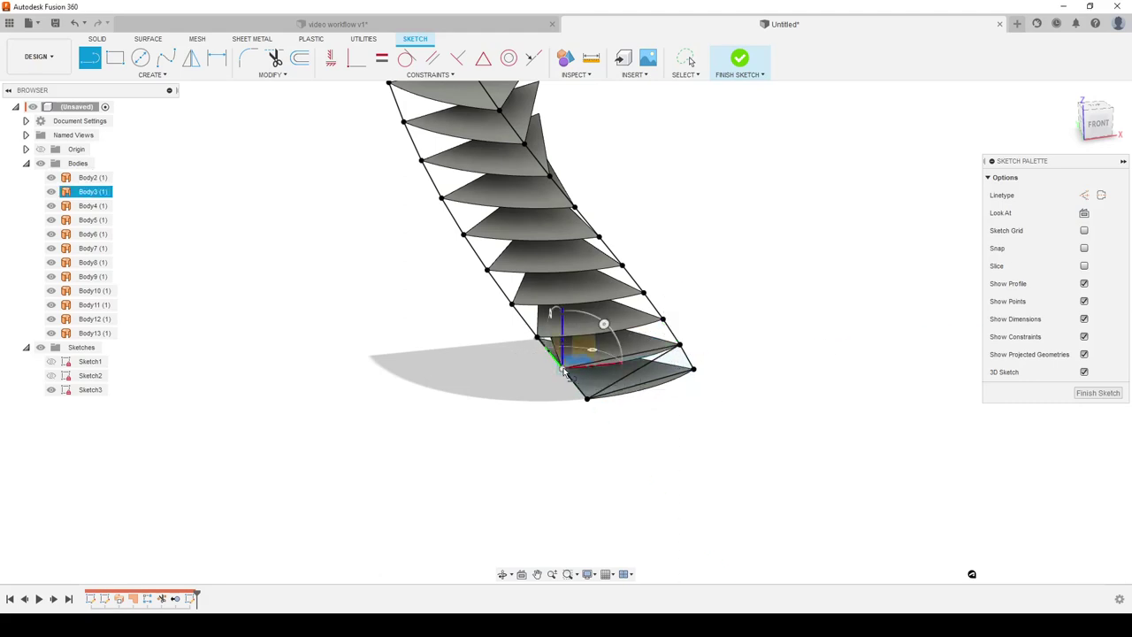
click(563, 367)
click(665, 319)
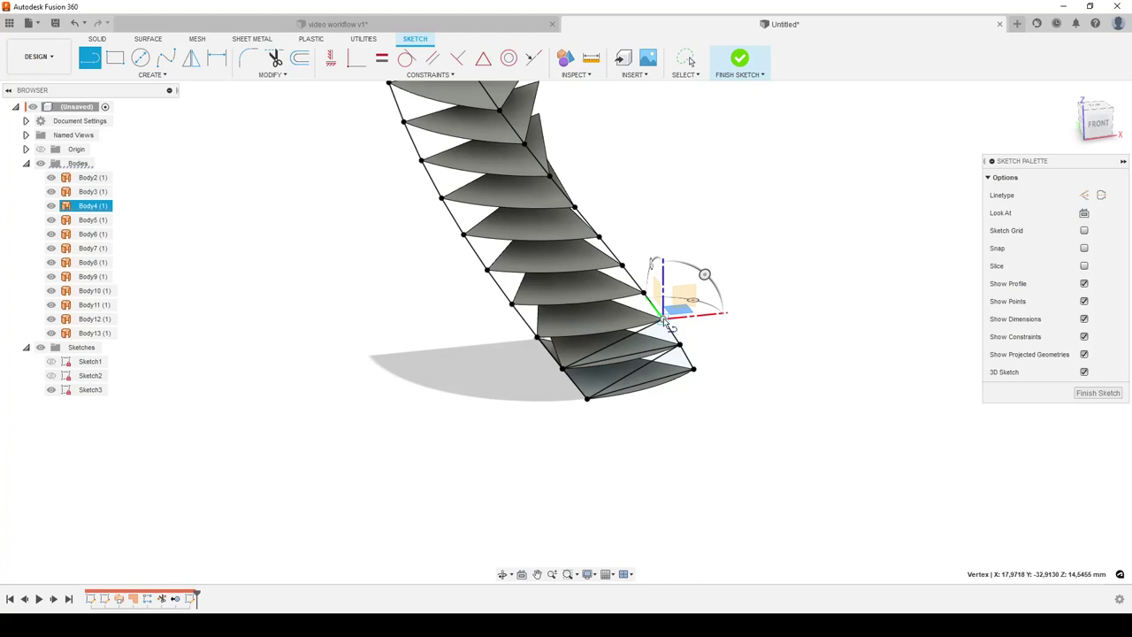
click(537, 339)
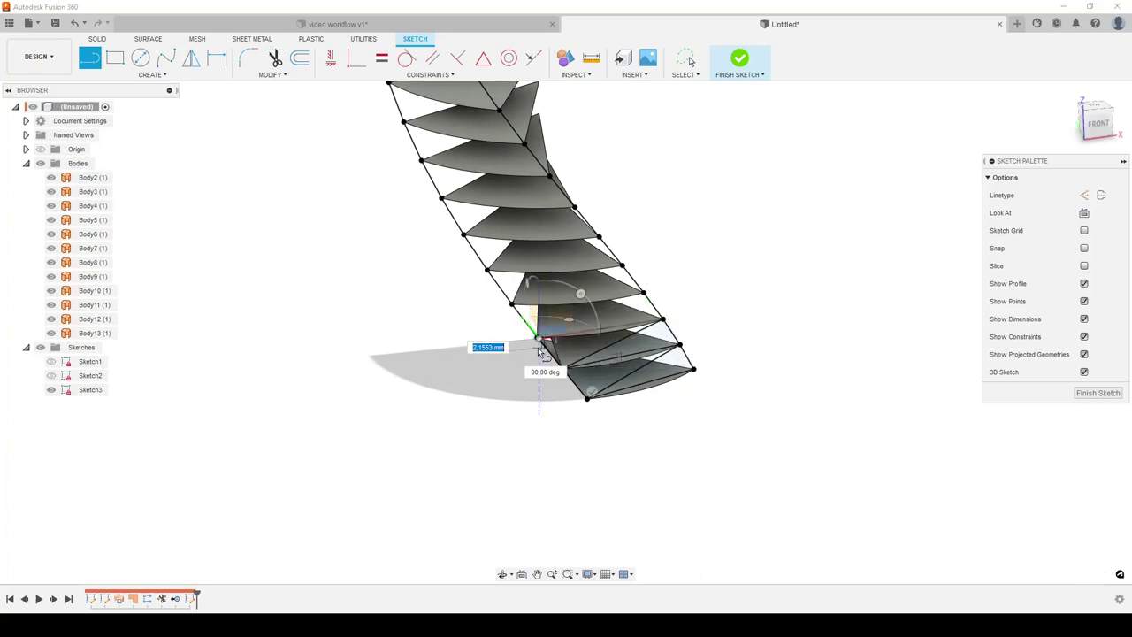
Step: Restart the Line tool with L and begin a new diagonal at a higher tread vertex
key(Escape)
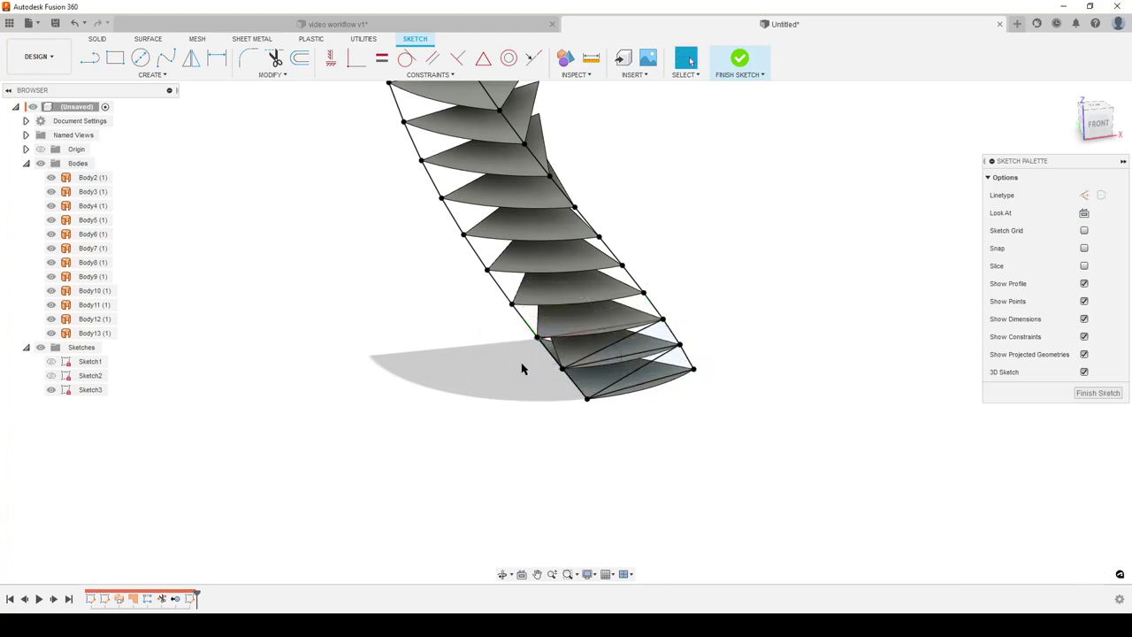
scroll(500, 370, up, 2)
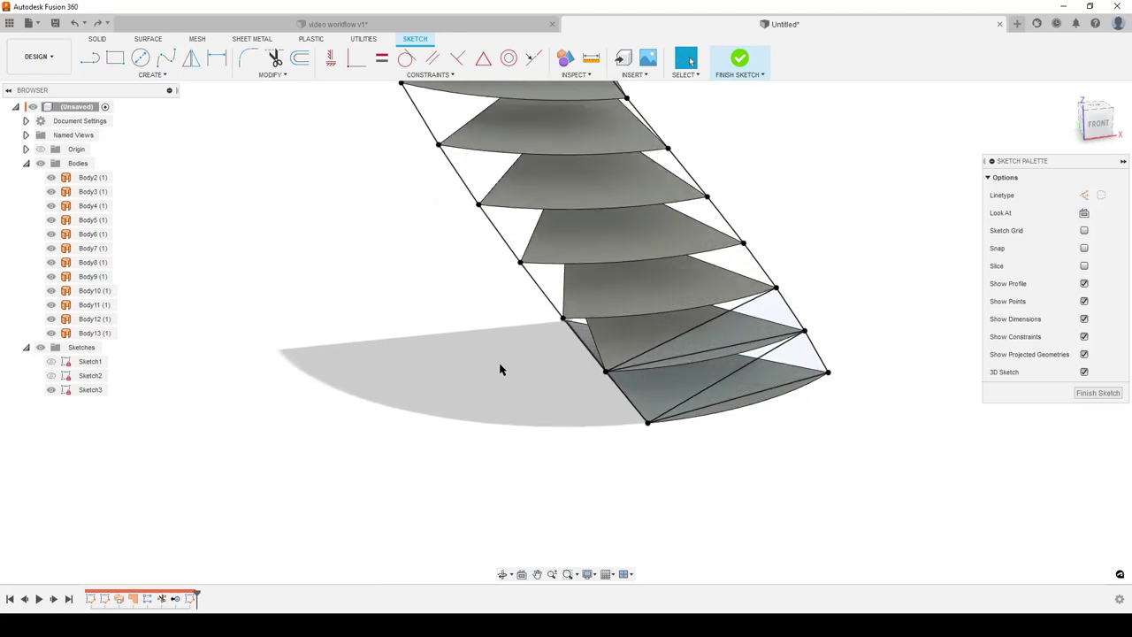
key(l)
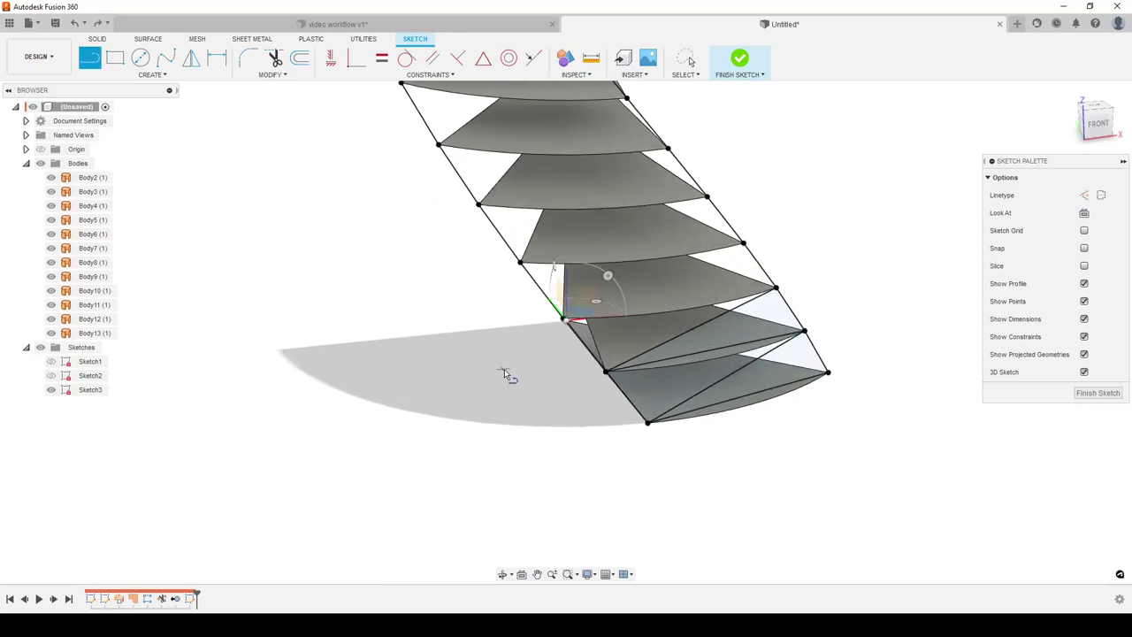
click(776, 288)
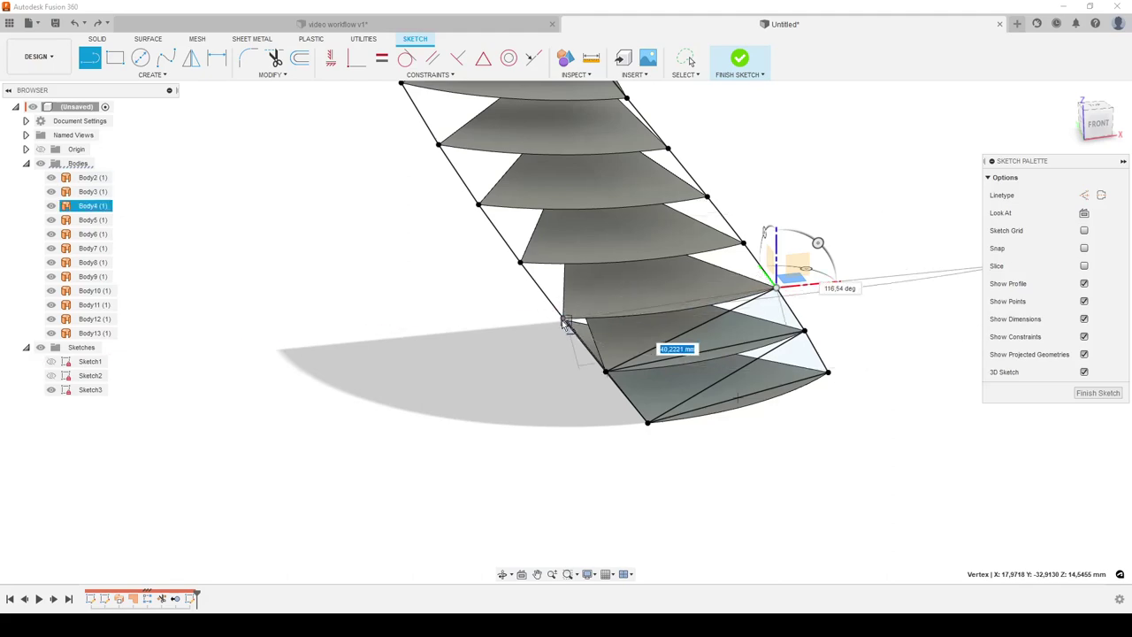
scroll(566, 319, up, 2)
shift+middle_drag(502, 405, 566, 320)
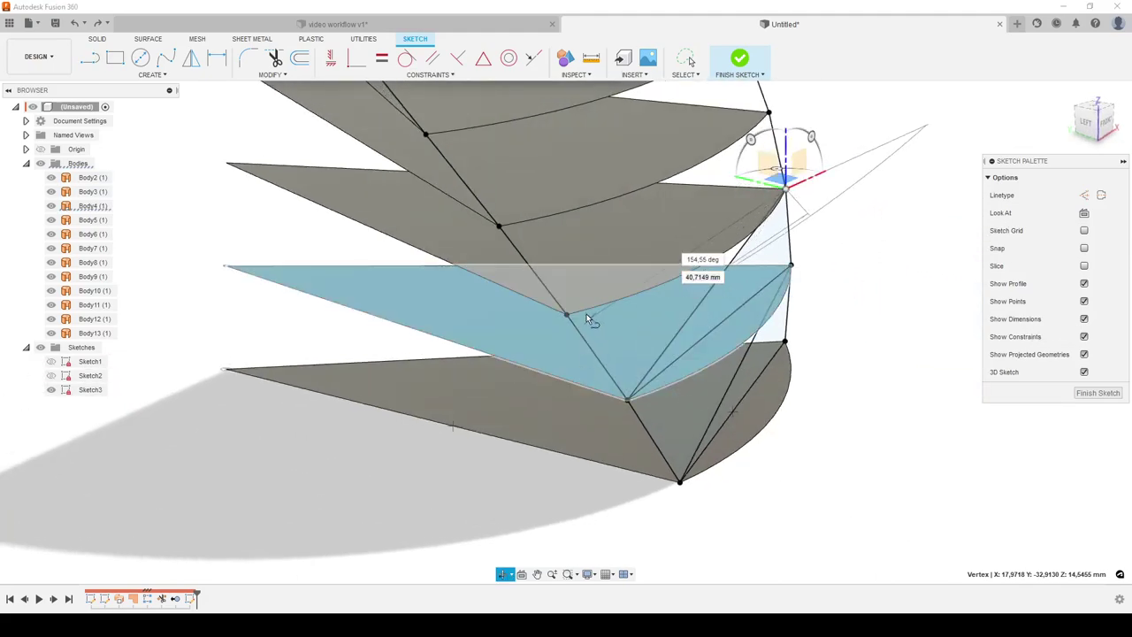
Step: Draw zigzag diagonals between inner tread vertices and upper-right vertices up to the top vertex
click(564, 316)
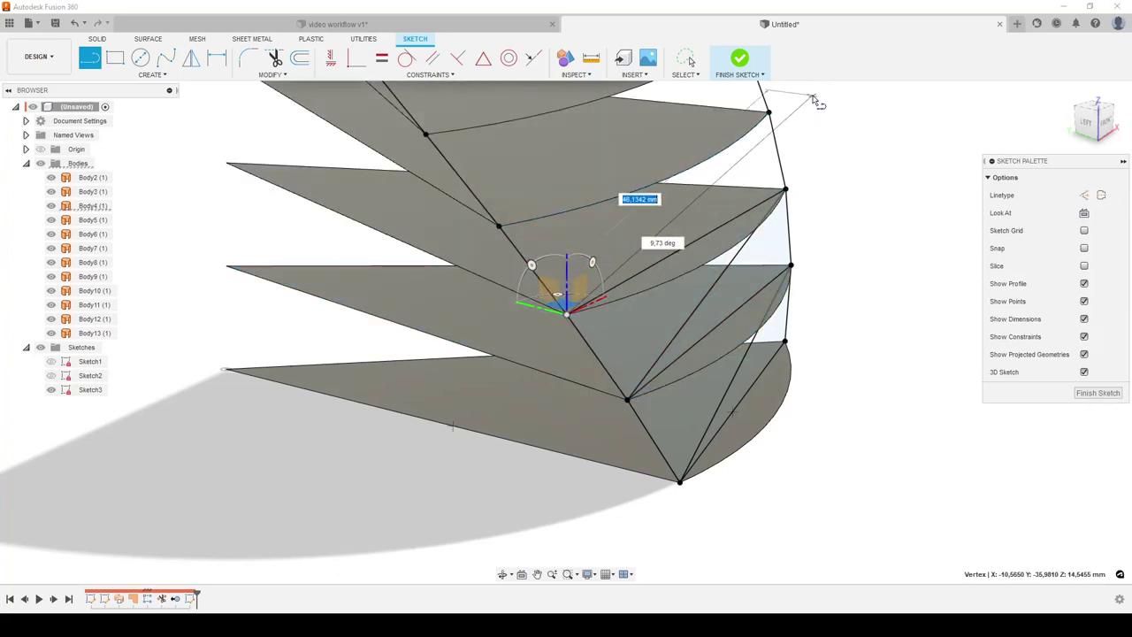
click(769, 111)
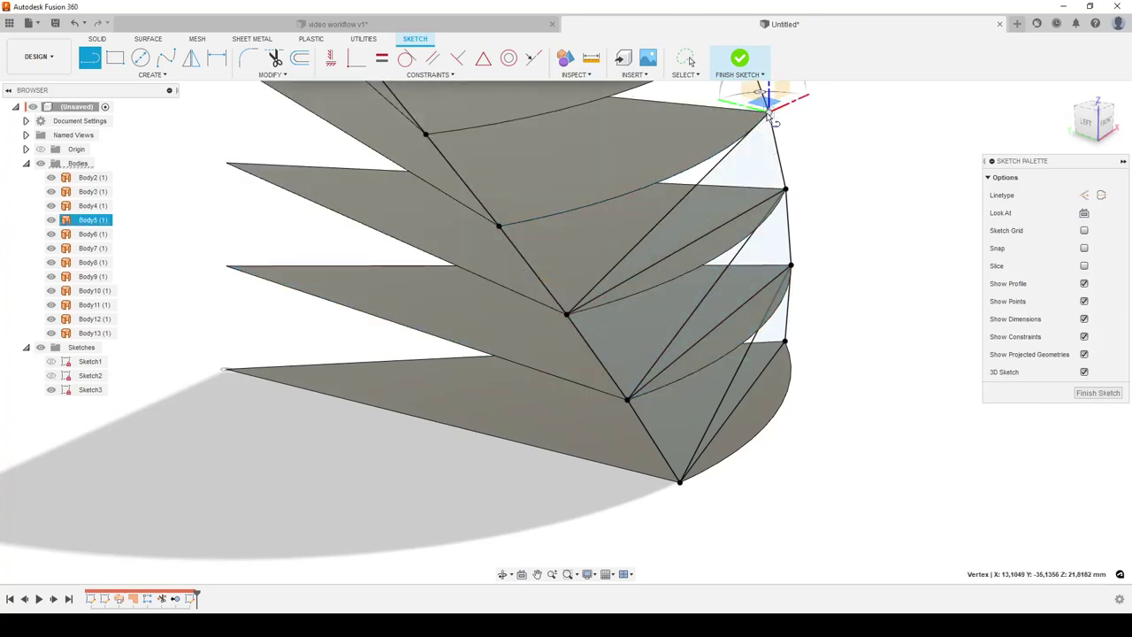
click(500, 228)
scroll(521, 243, down, 4)
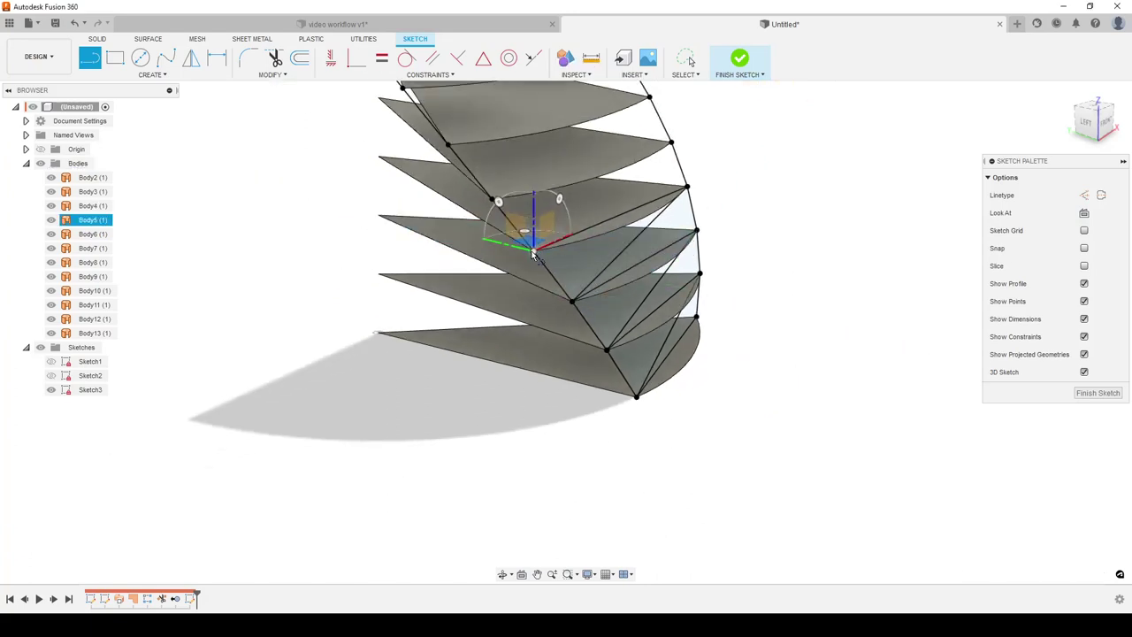
click(670, 140)
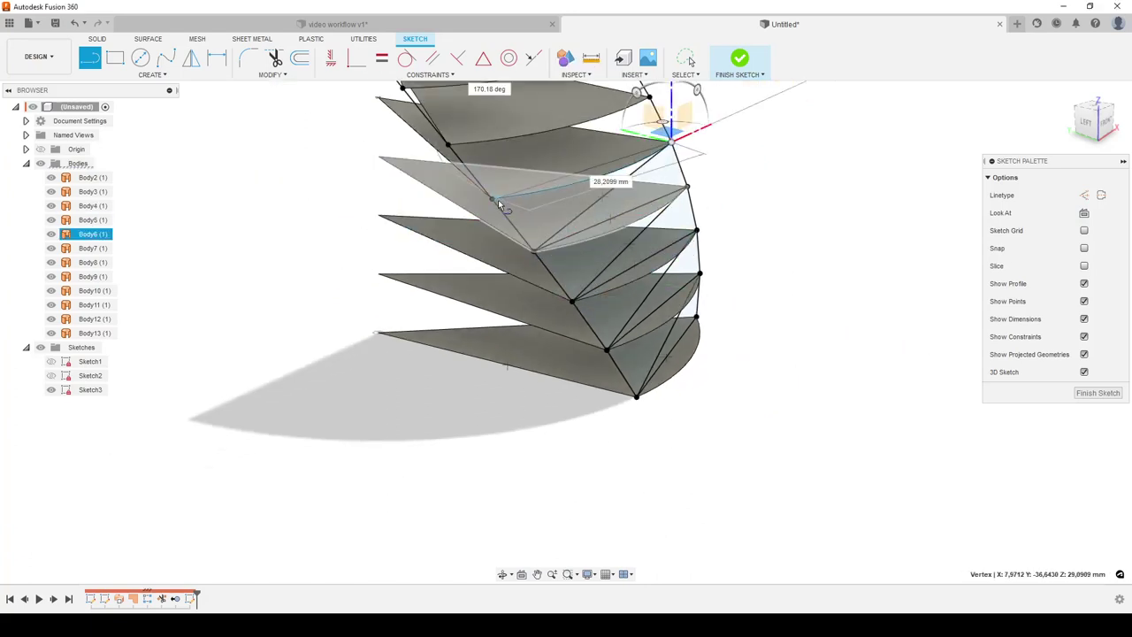
click(494, 198)
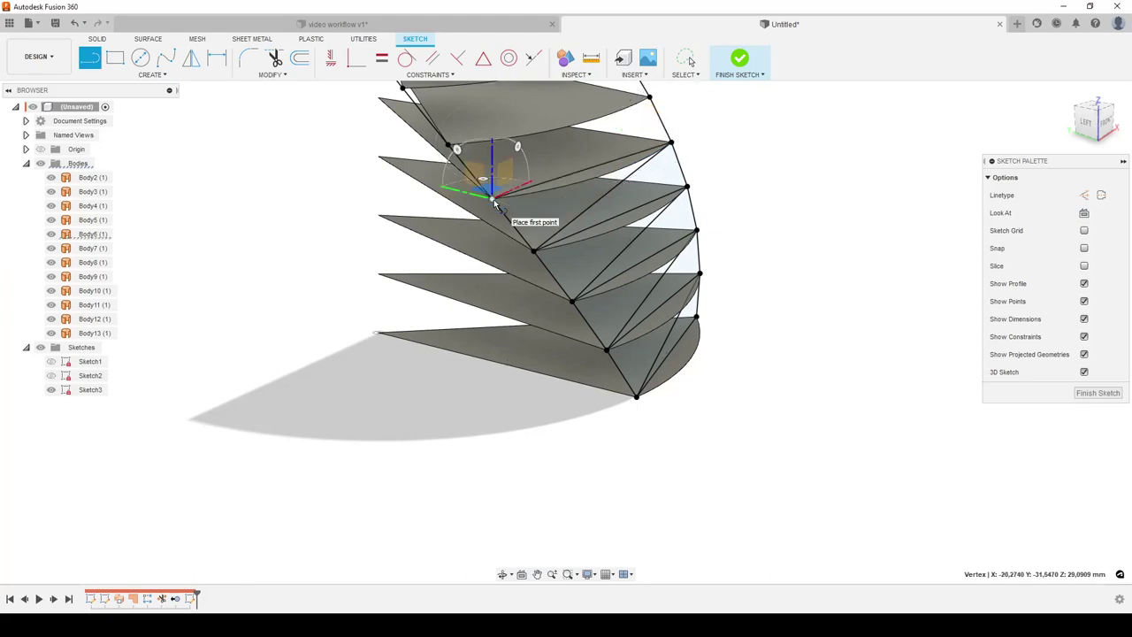
click(650, 95)
click(448, 144)
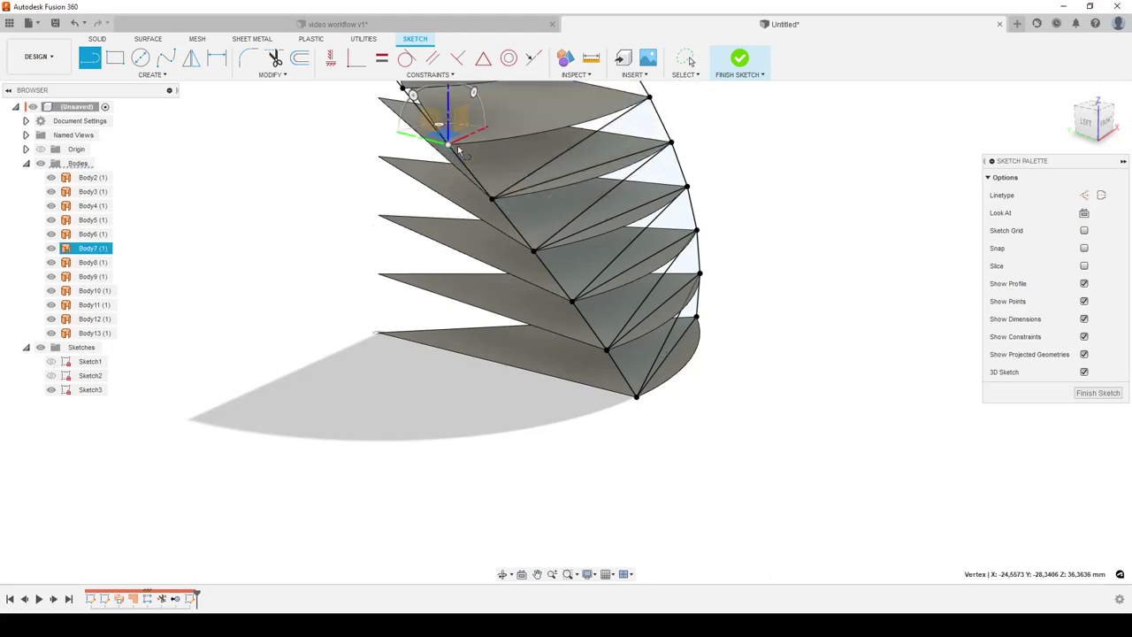
middle_drag(537, 190, 503, 415)
Step: Continue the zigzag, alternating between fin corners and upper vertices through the middle fins
click(414, 365)
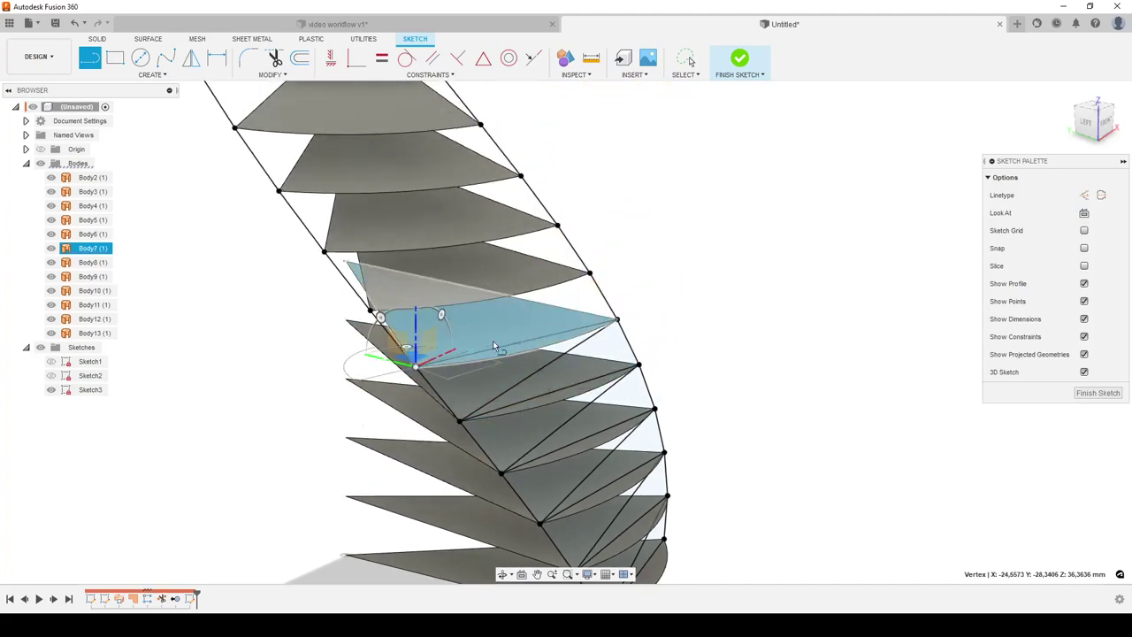
click(588, 272)
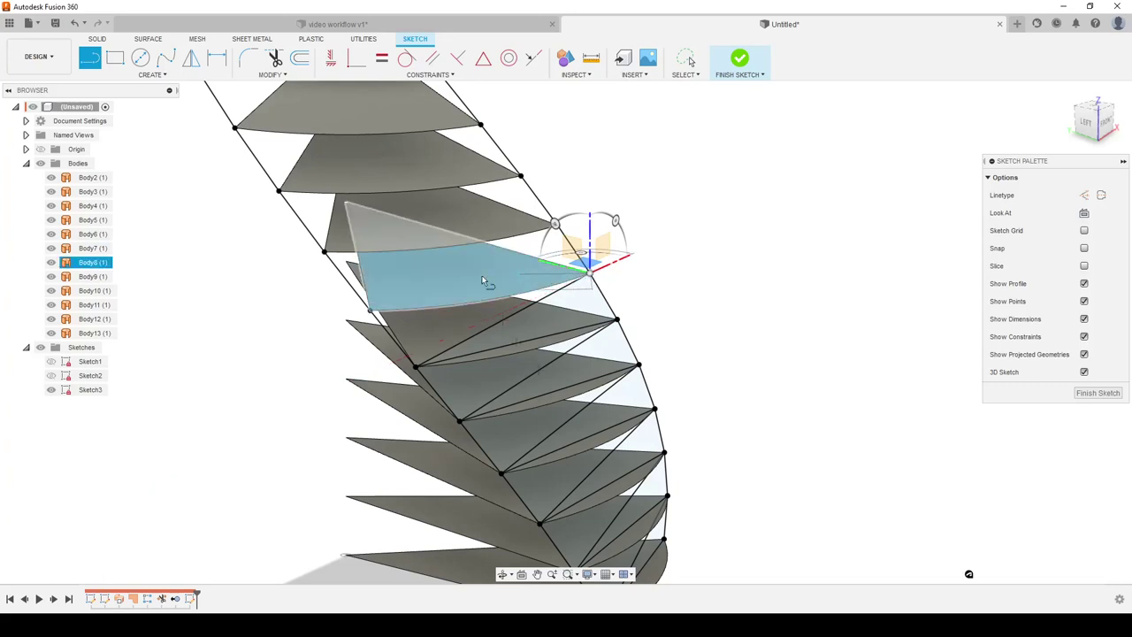
double_click(371, 311)
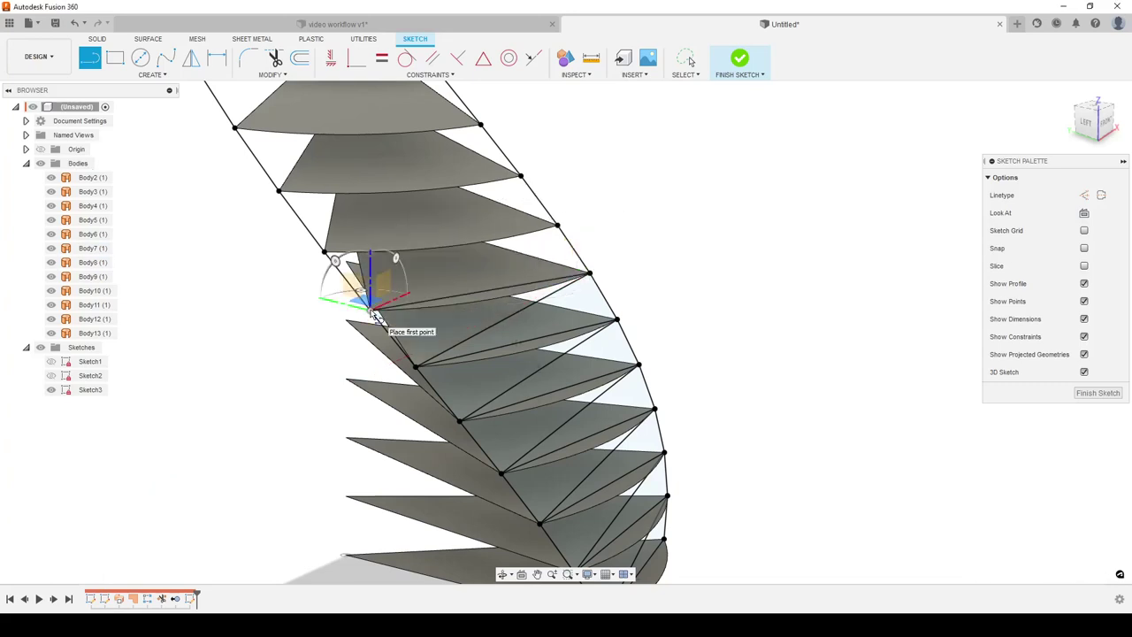
click(375, 314)
double_click(557, 225)
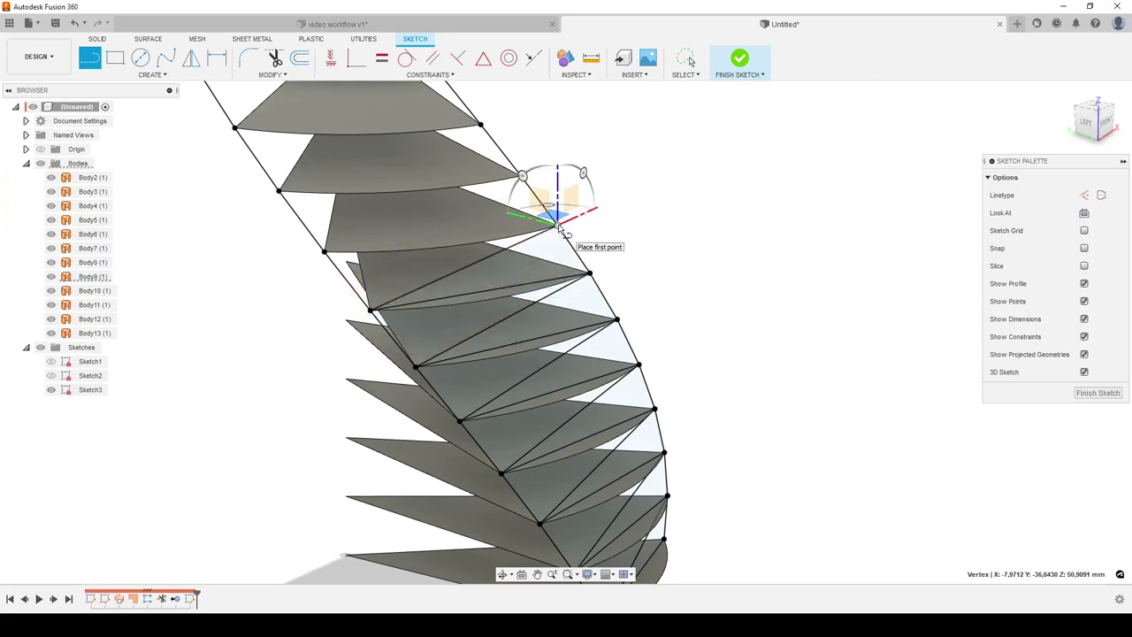
click(558, 226)
double_click(326, 254)
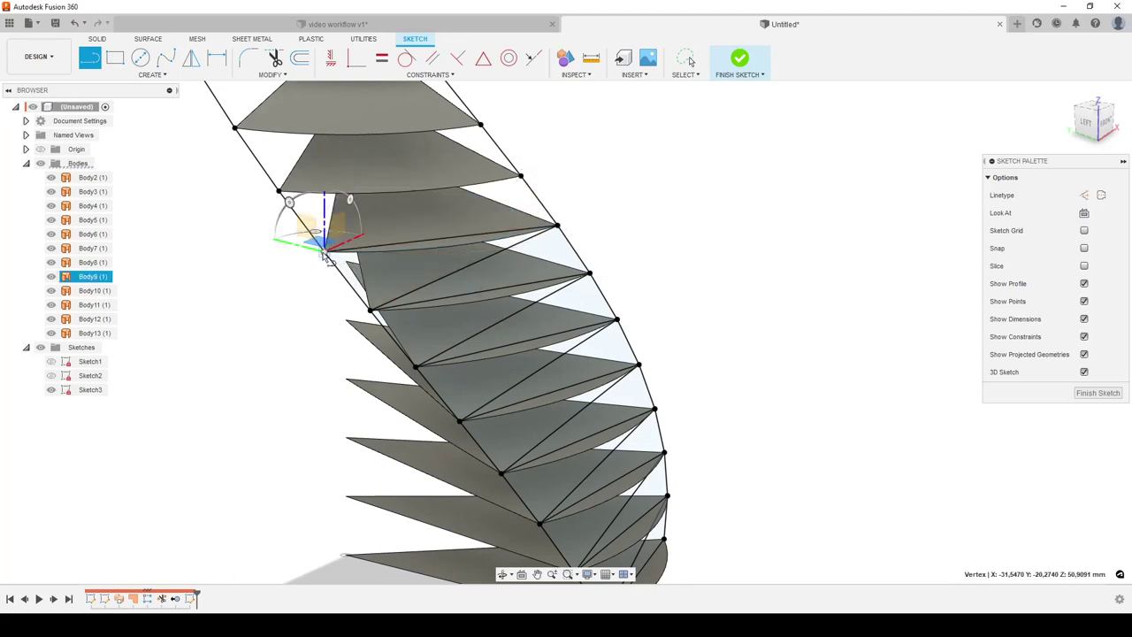
click(325, 253)
double_click(520, 174)
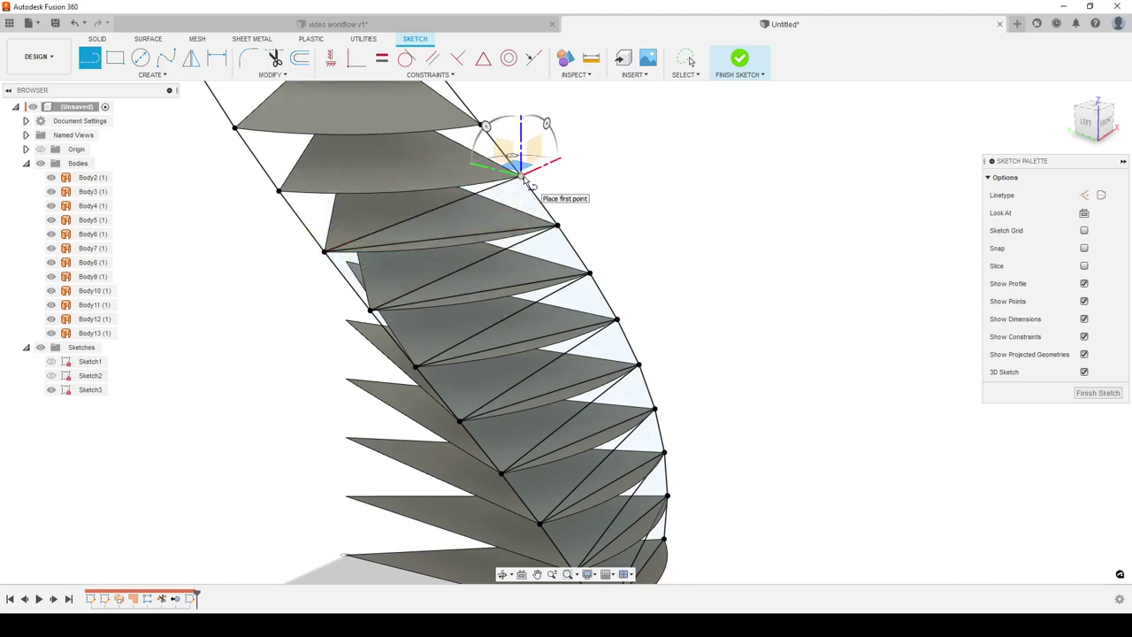
click(520, 174)
double_click(279, 190)
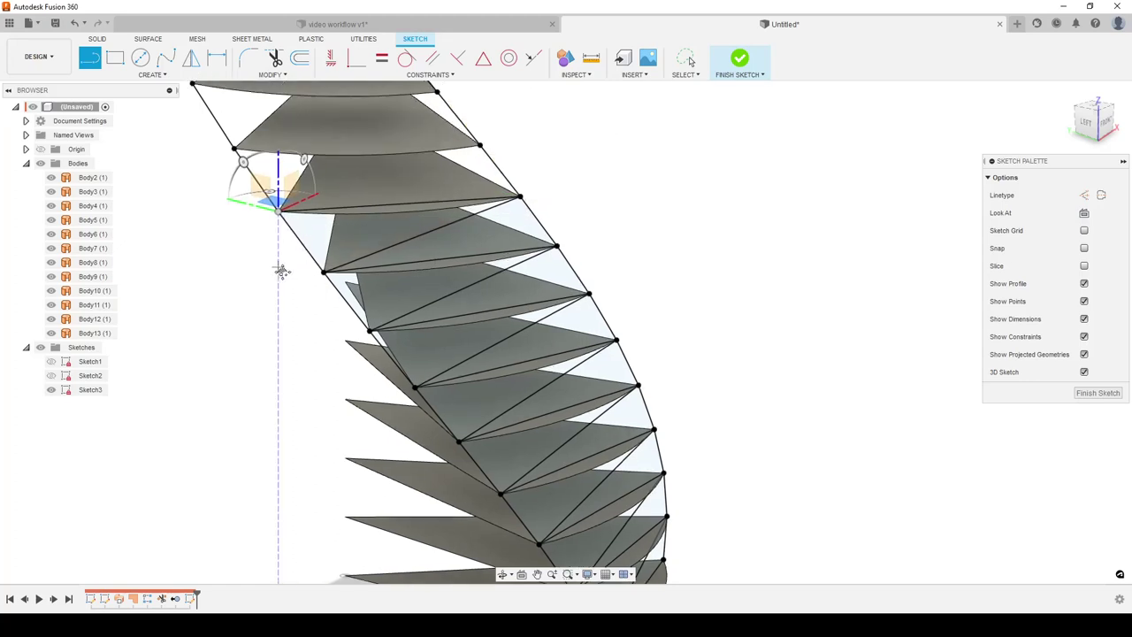
middle_drag(283, 265, 361, 462)
Step: Extend the zigzag lines up to the top fin's corner
click(345, 384)
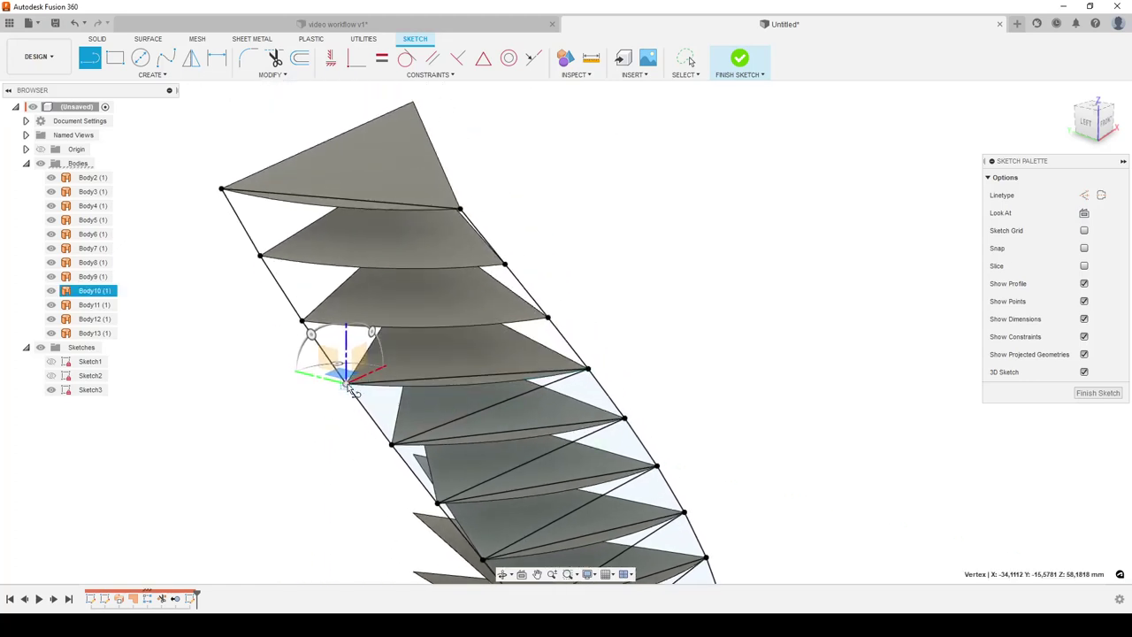
double_click(548, 318)
click(548, 318)
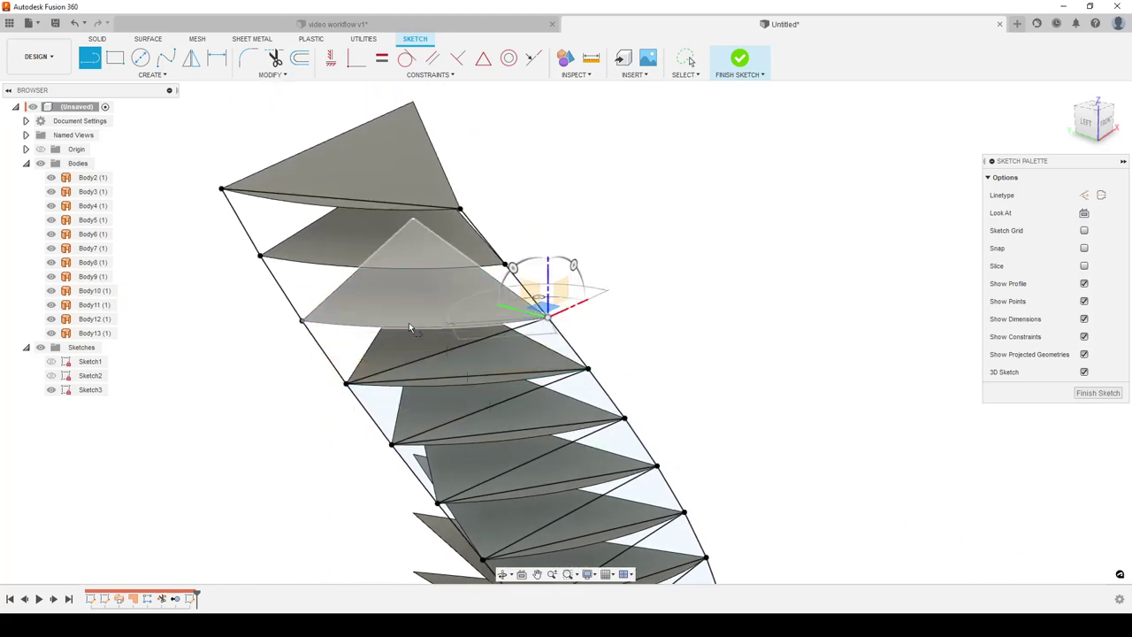
double_click(302, 323)
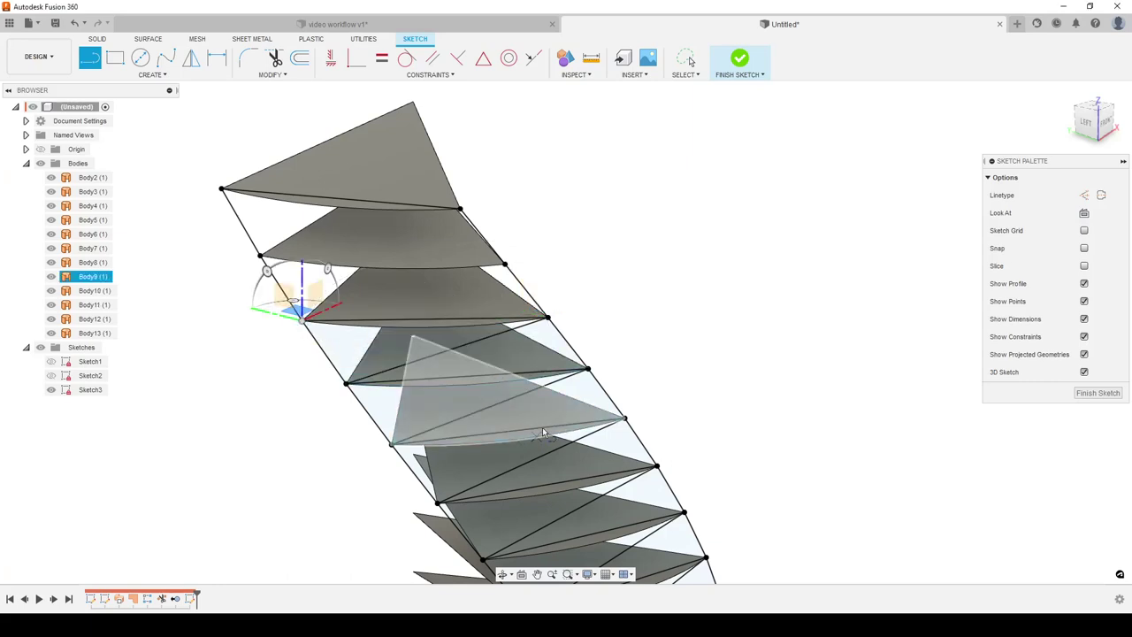
click(303, 321)
double_click(503, 263)
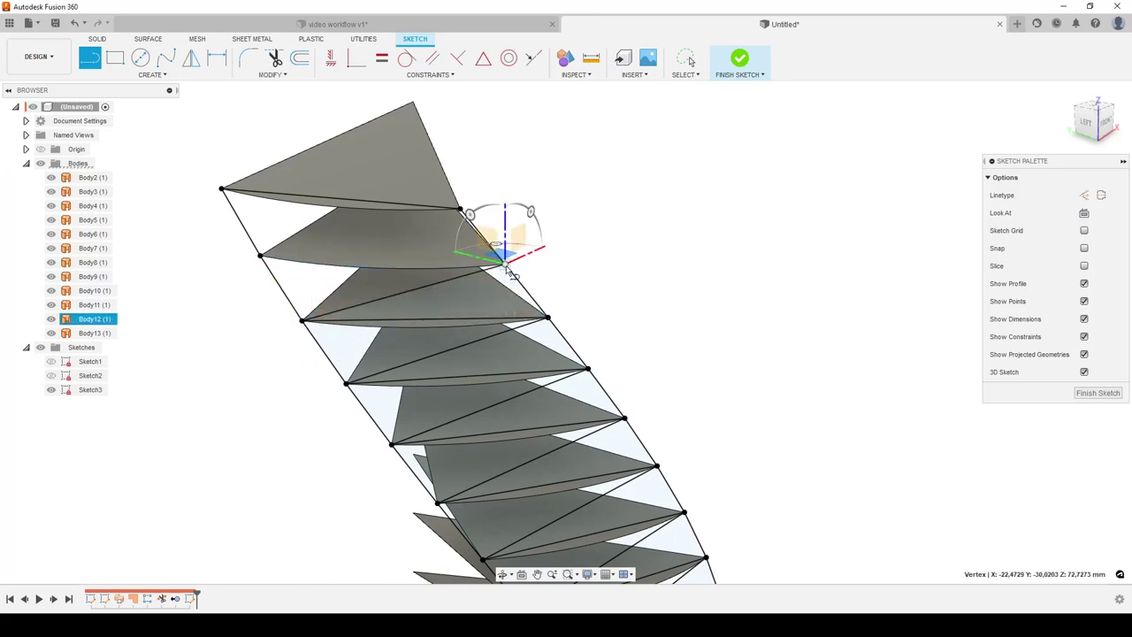
click(502, 262)
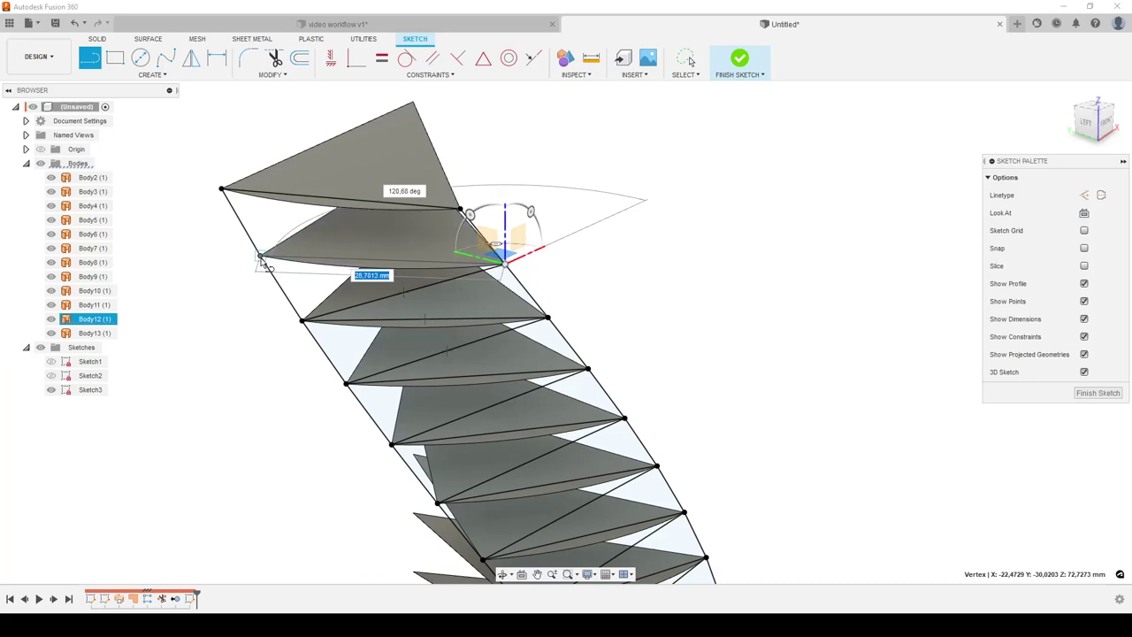
double_click(260, 257)
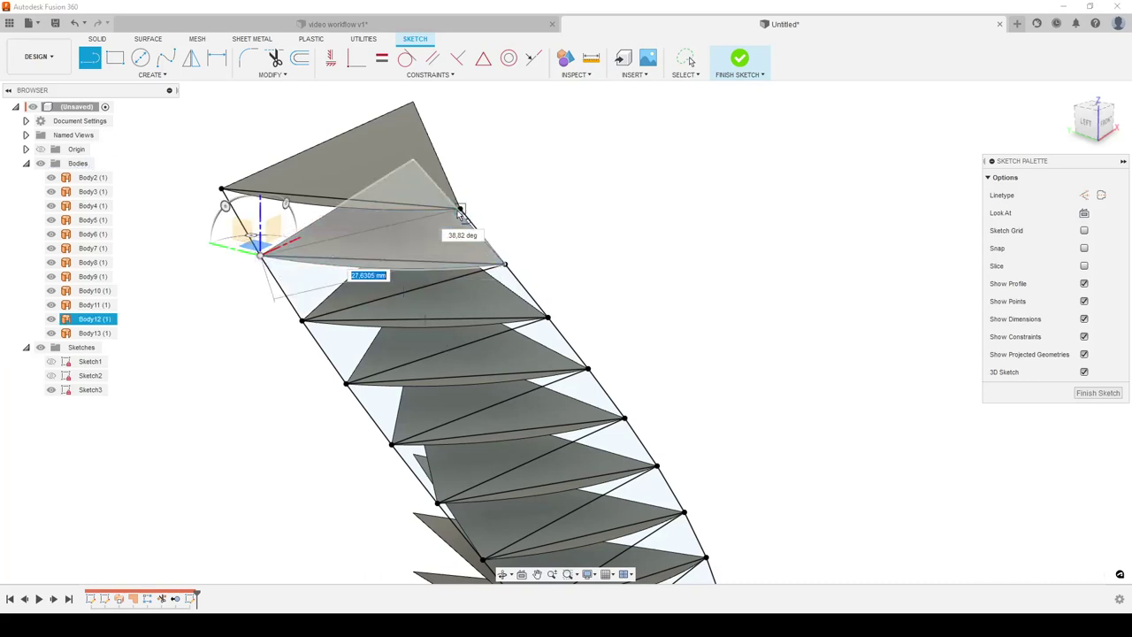
click(460, 209)
middle_drag(533, 349, 553, 371)
scroll(551, 370, down, 5)
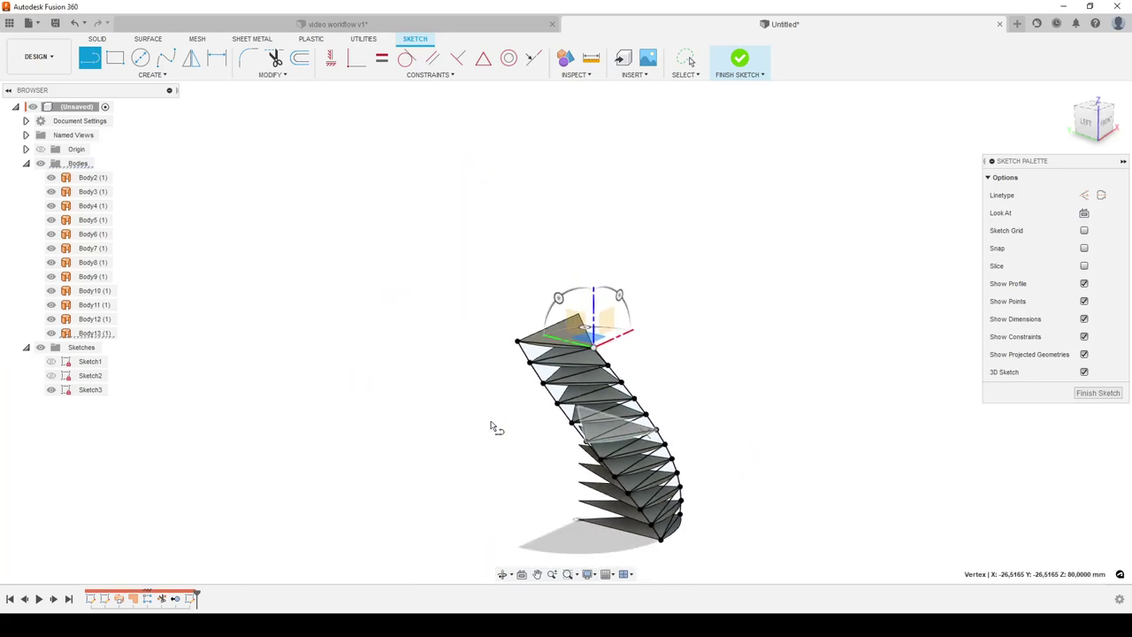
Step: Check the wireframe with bodies hidden, then finish Sketch3
click(39, 166)
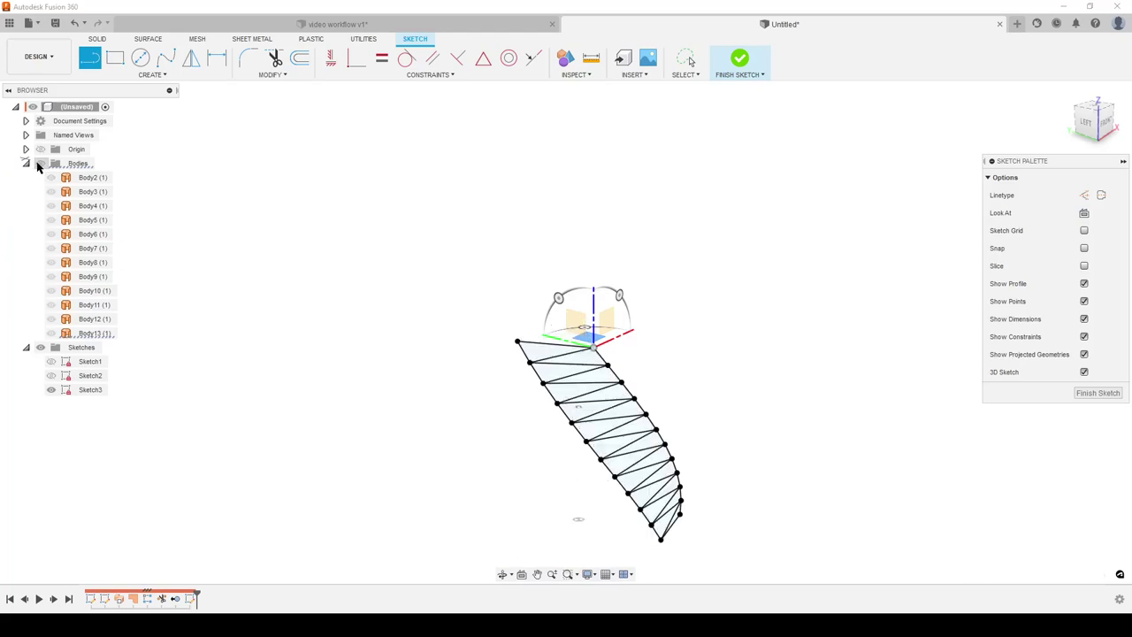
click(39, 165)
click(1085, 395)
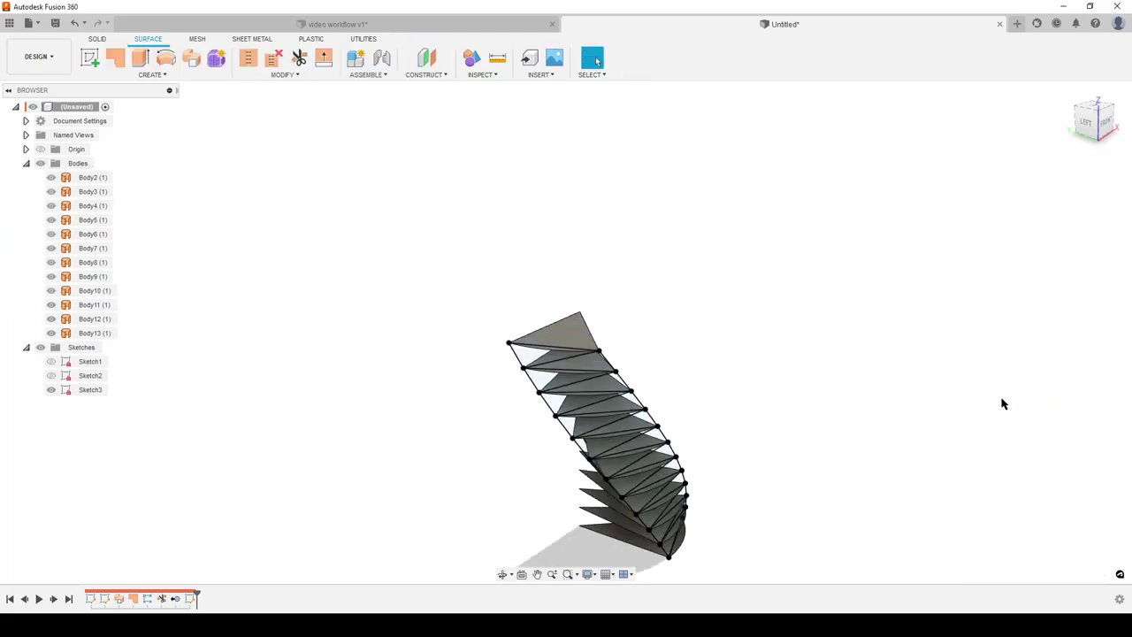
scroll(263, 451, down, 2)
middle_drag(262, 430, 379, 355)
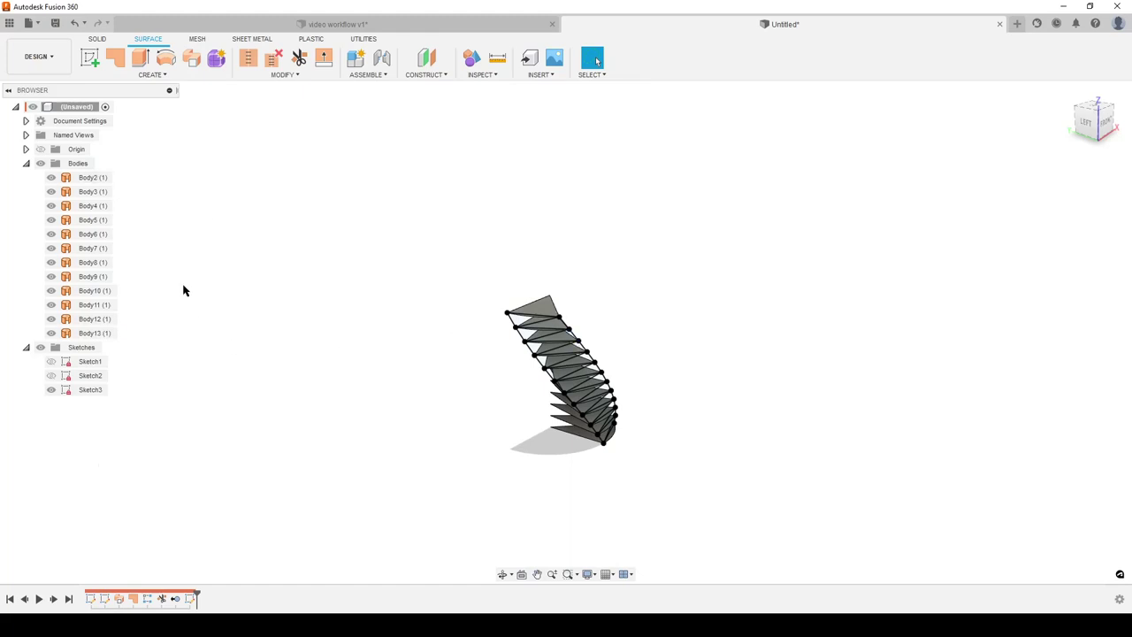
Step: Remove the twelve fin bodies Body2 through Body13
click(91, 178)
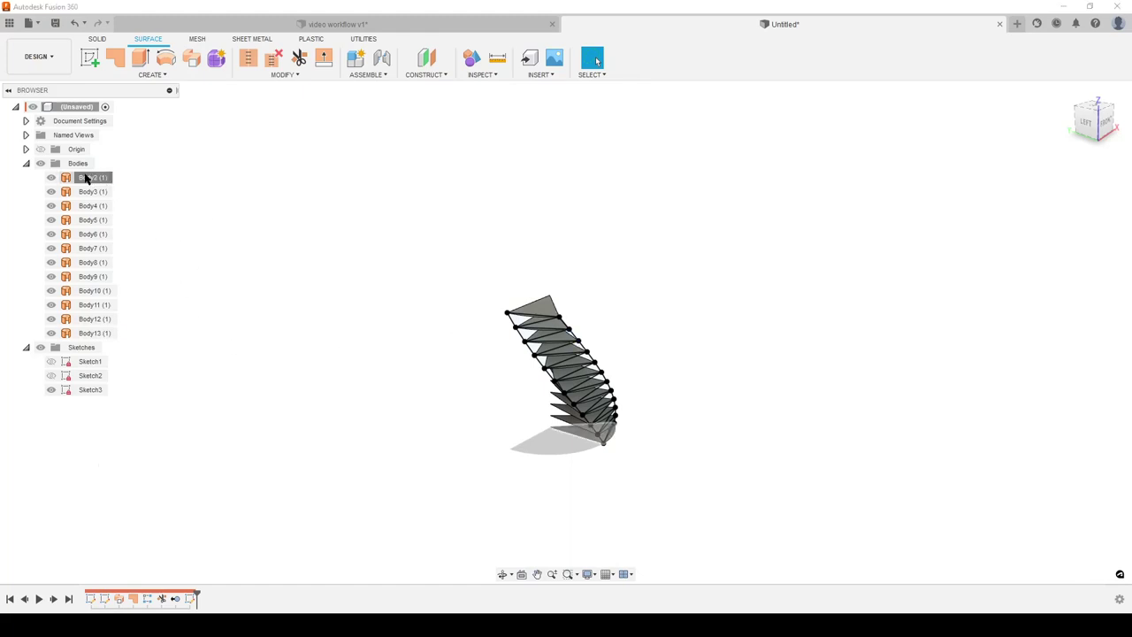
shift+click(95, 334)
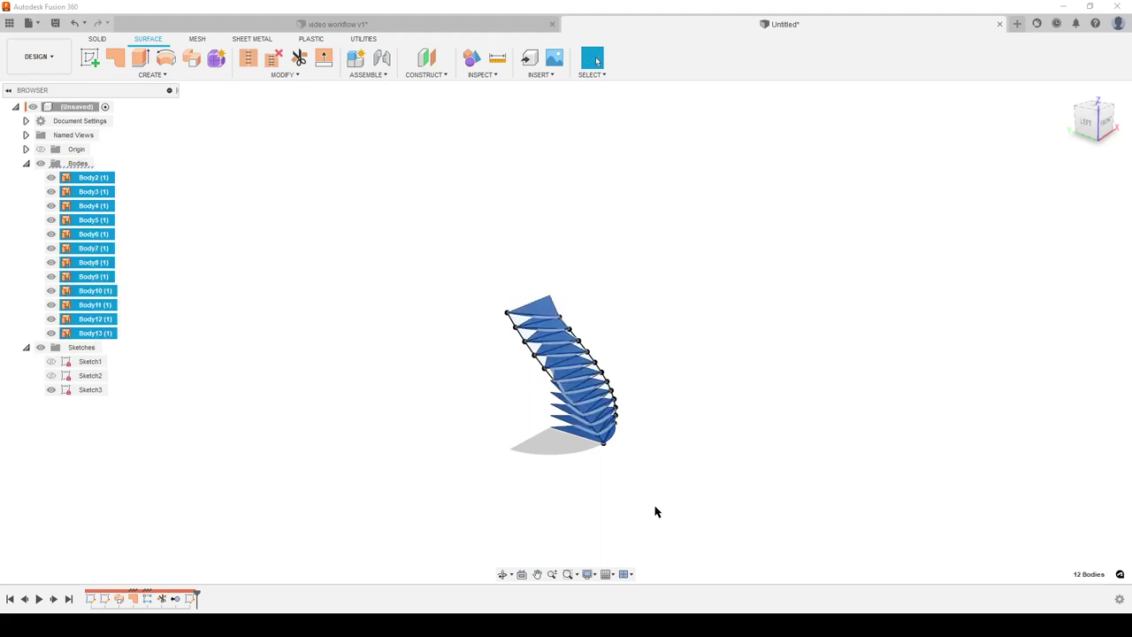
right_click(86, 334)
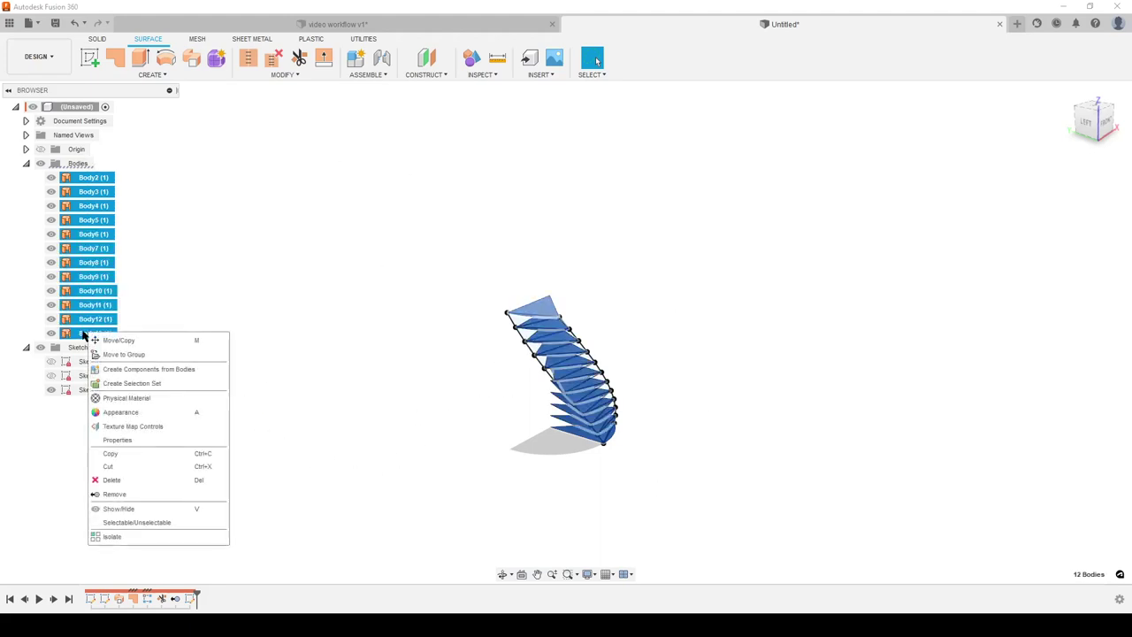
click(117, 495)
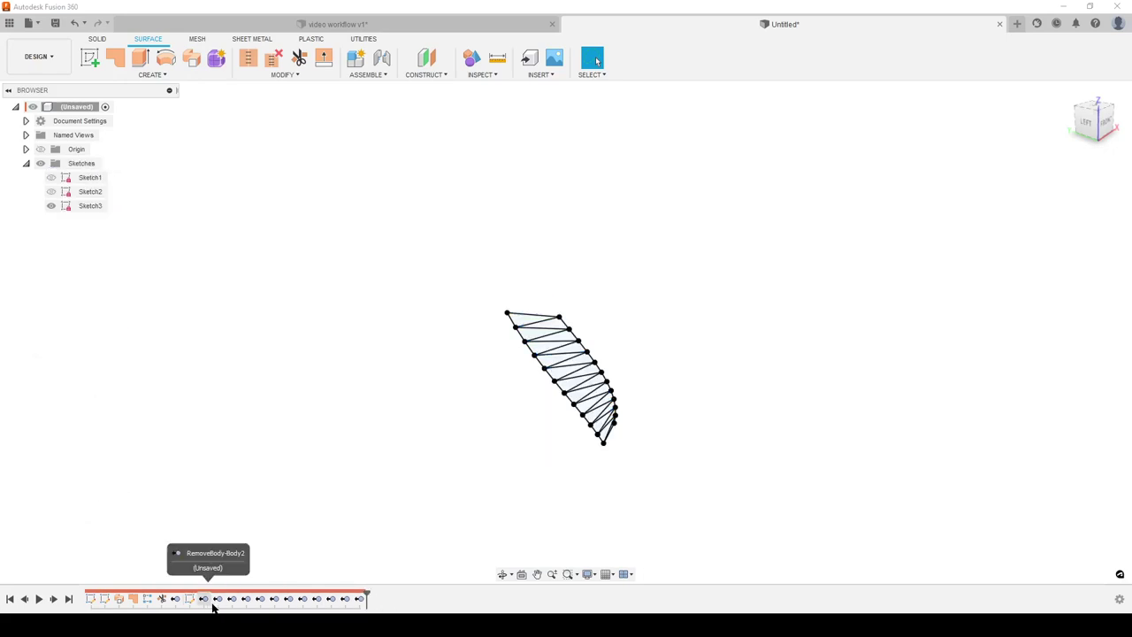
Step: Group the twelve RemoveBody features in the timeline
click(359, 600)
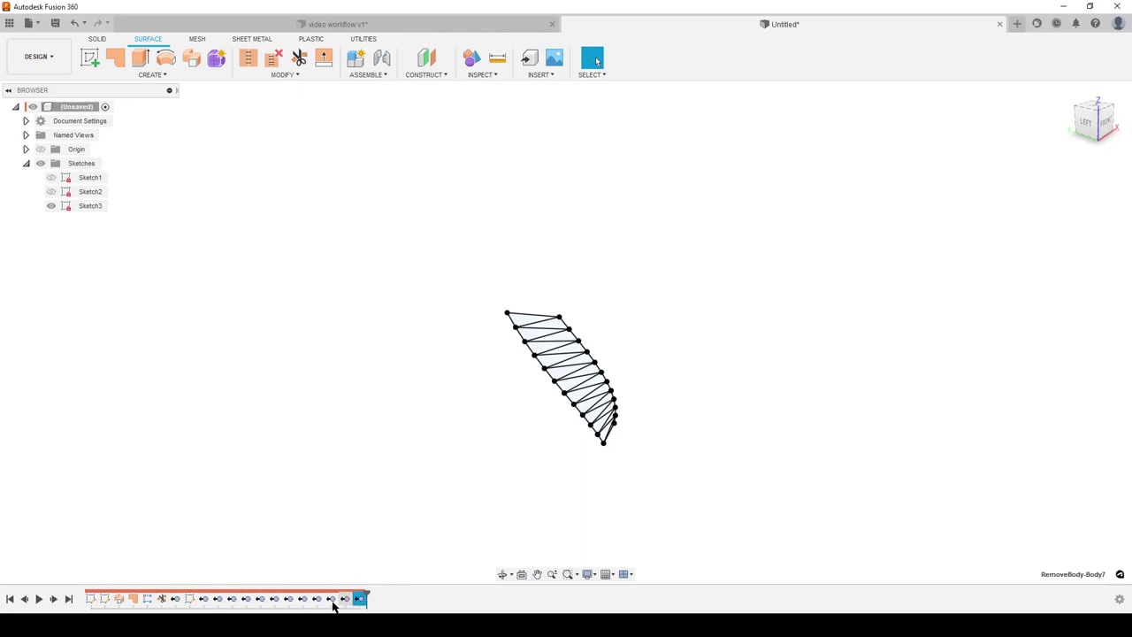
shift+click(203, 599)
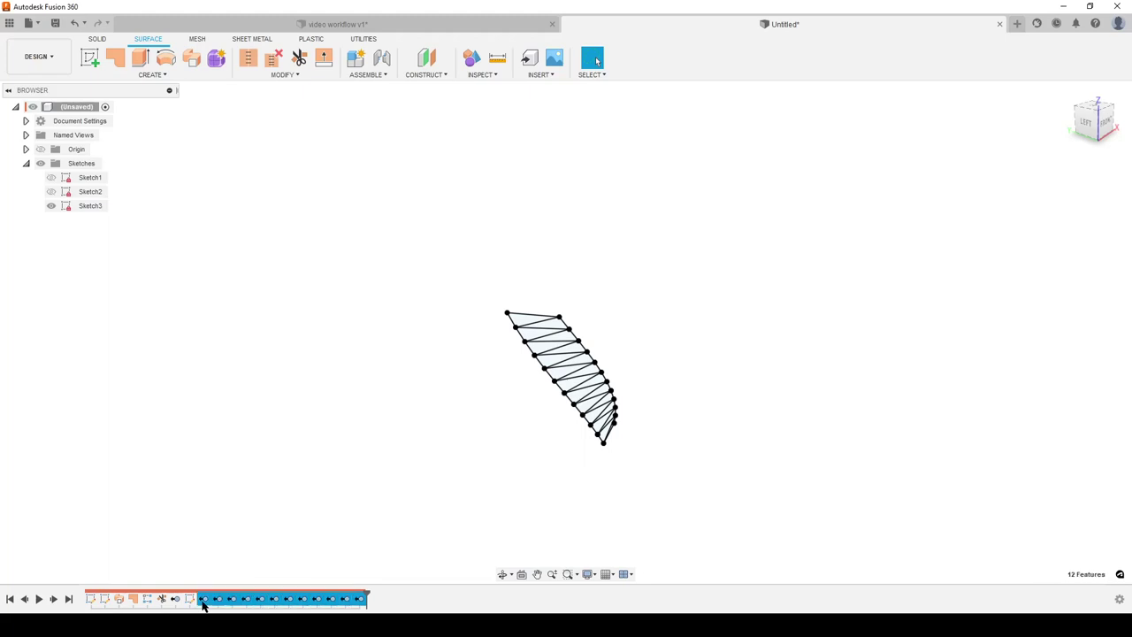
right_click(202, 602)
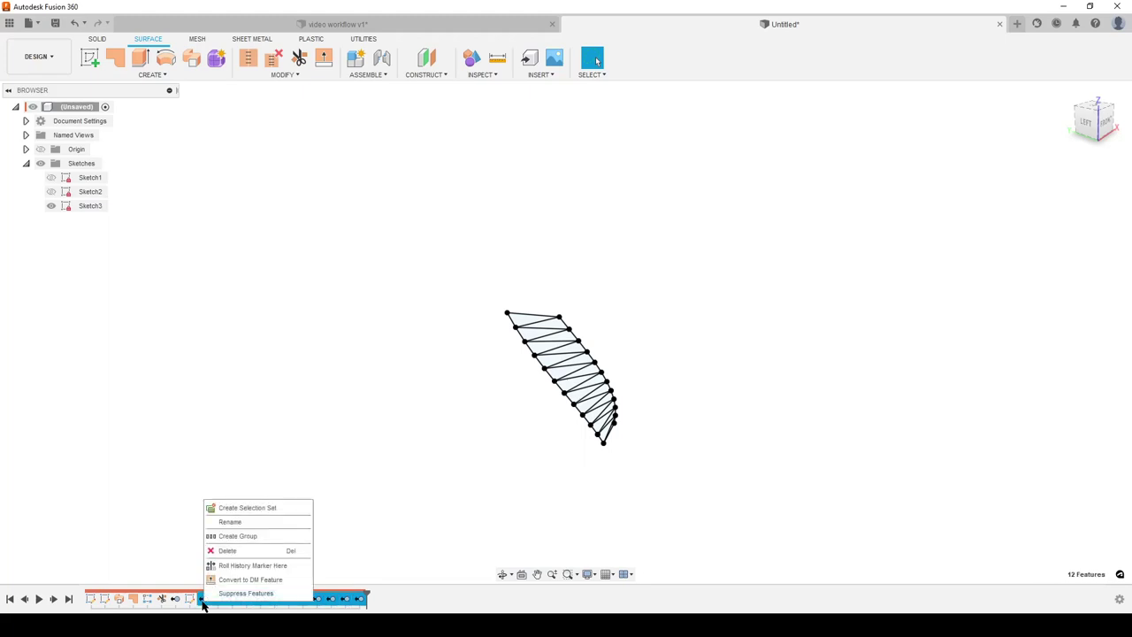
click(237, 536)
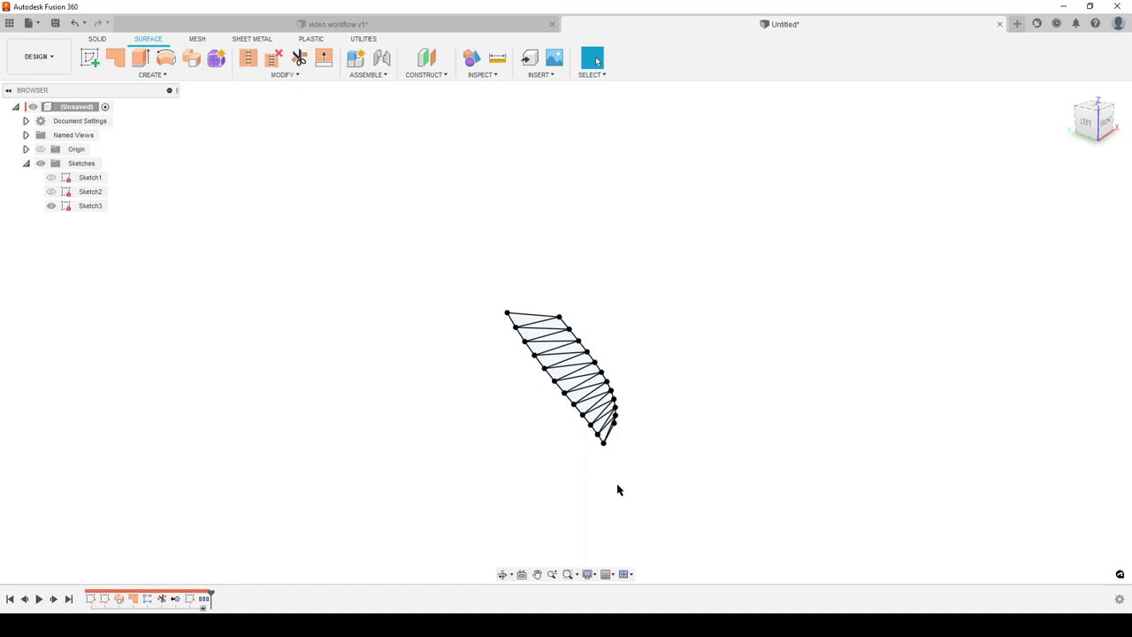
Step: Start a Patch surface and pick the lower thirteen triangles of the strip
mouse_move(616, 483)
shift+middle_down()
mouse_move(647, 475)
mouse_move(659, 496)
mouse_move(605, 485)
mouse_move(629, 500)
shift+middle_up()
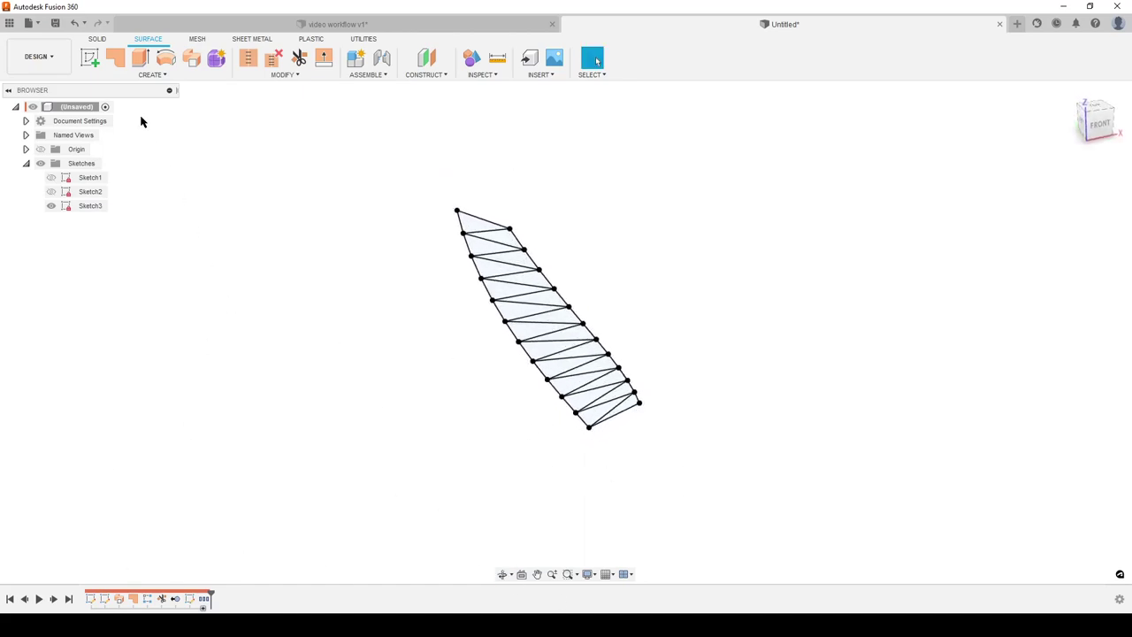
click(115, 60)
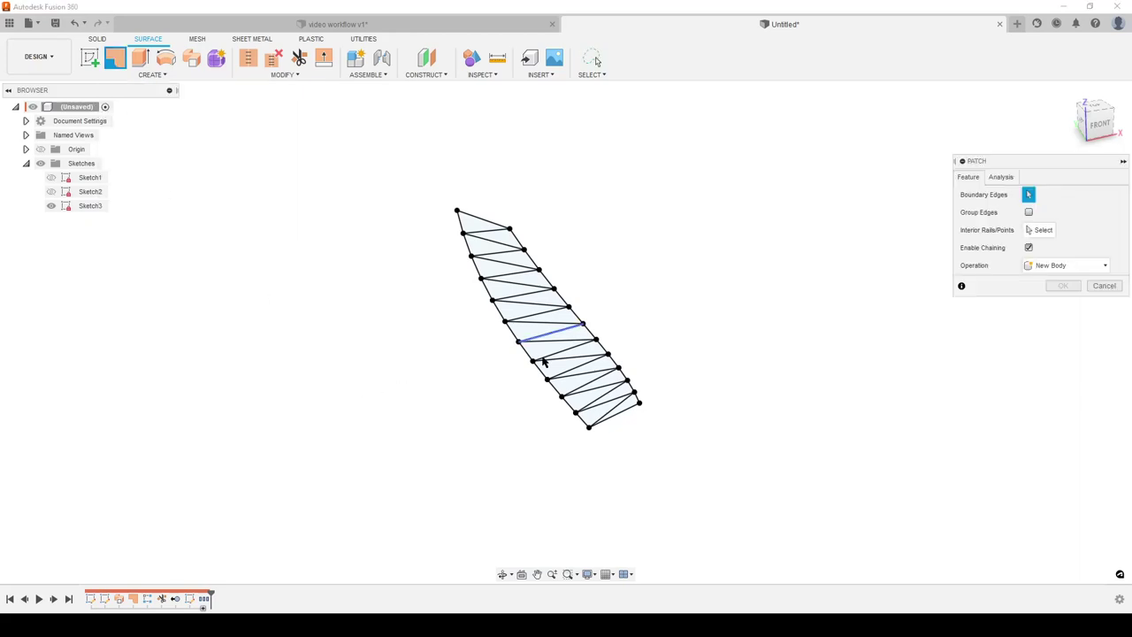
scroll(705, 429, up, 3)
scroll(590, 406, down, 3)
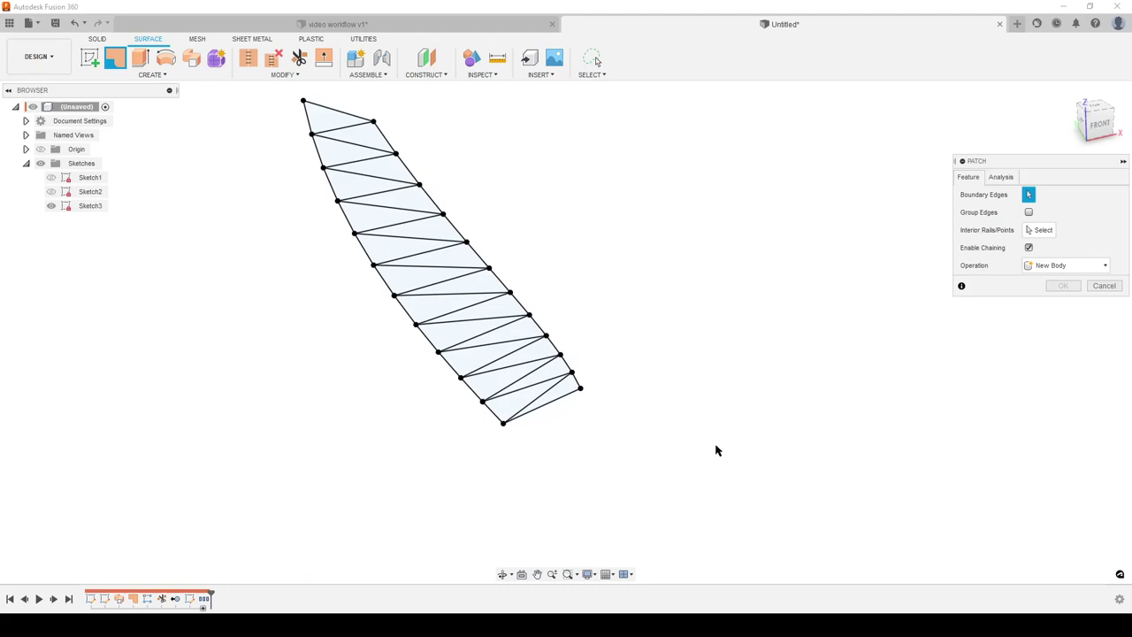
scroll(667, 440, up, 2)
scroll(694, 497, up, 2)
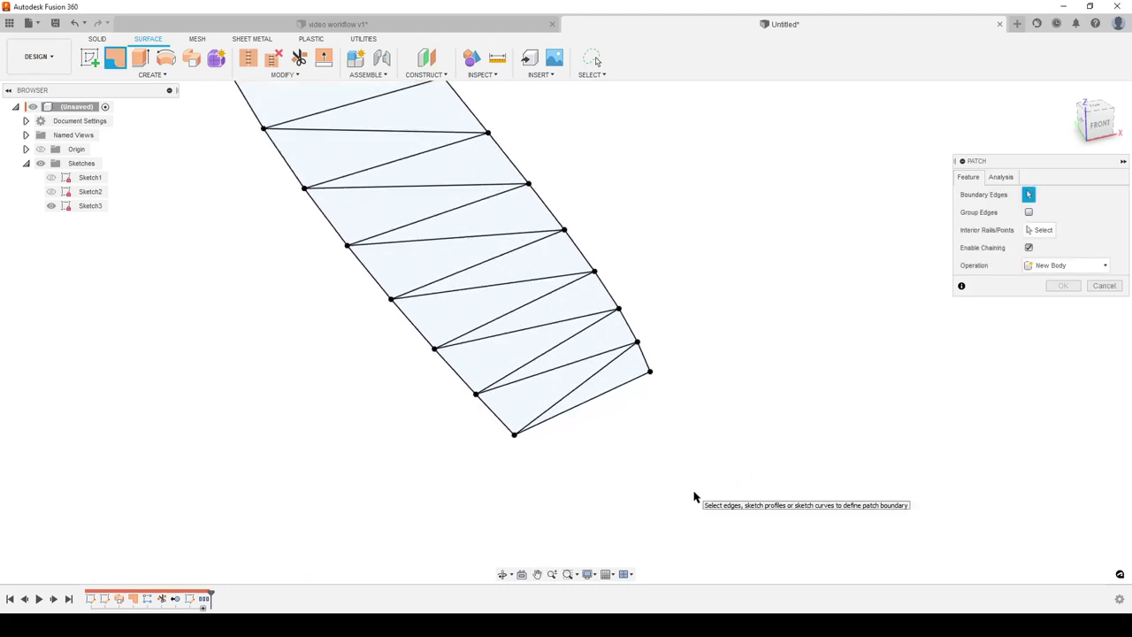
click(631, 373)
click(534, 393)
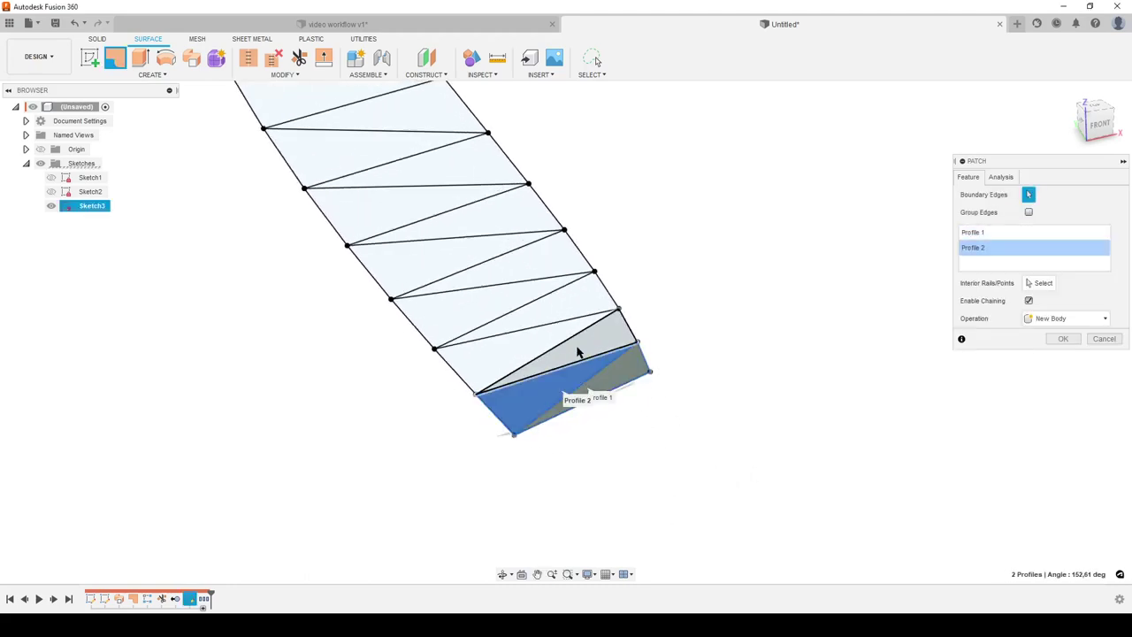
click(589, 351)
click(519, 352)
click(566, 316)
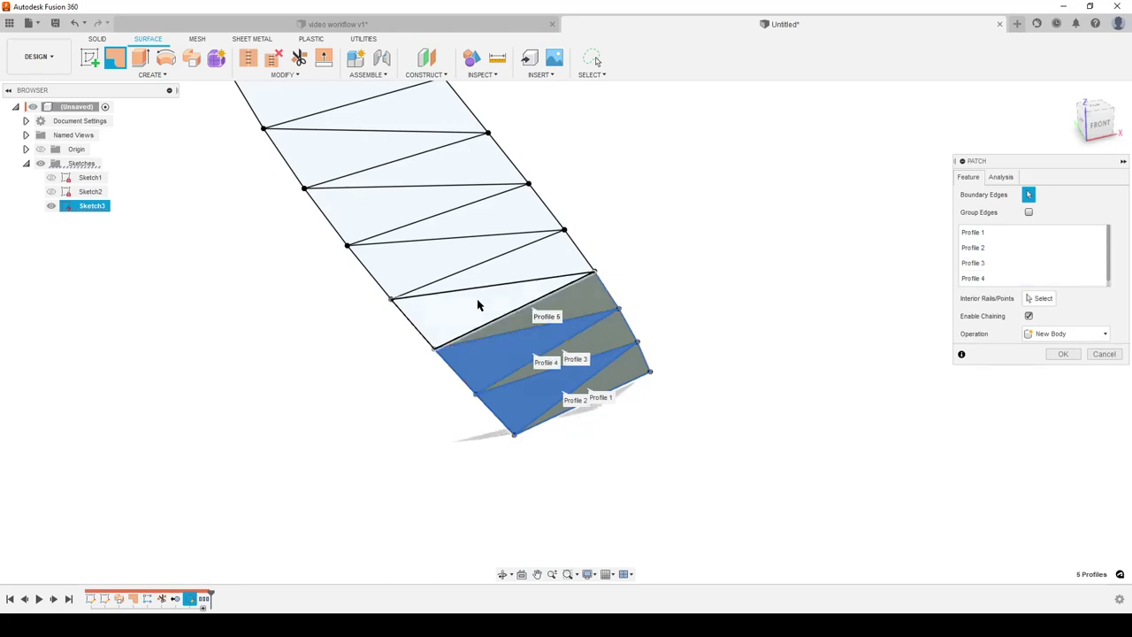
click(477, 305)
click(507, 265)
click(454, 255)
click(491, 214)
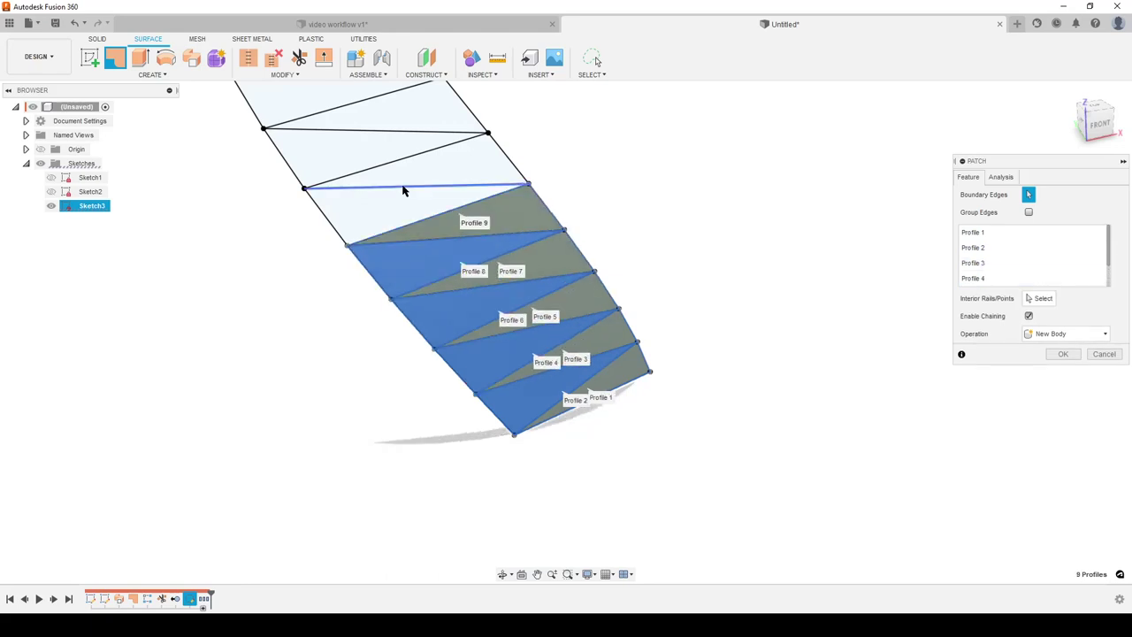
click(405, 197)
click(447, 168)
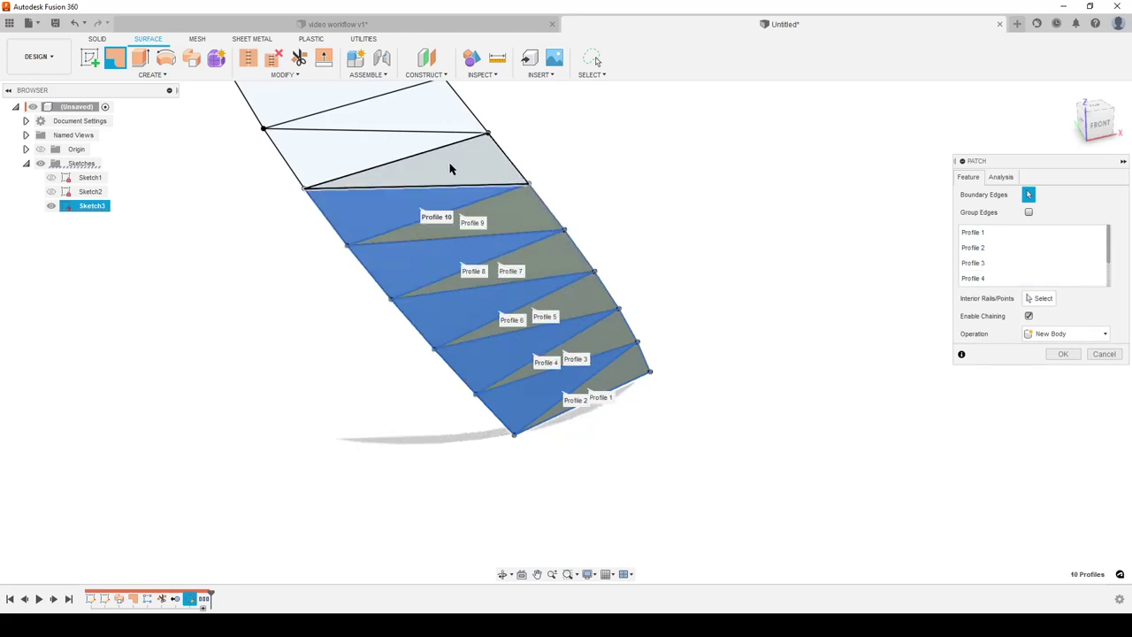
click(389, 122)
click(426, 106)
Step: Add the remaining nine upper triangles and confirm, creating Body14–Body35
middle_drag(228, 293, 457, 516)
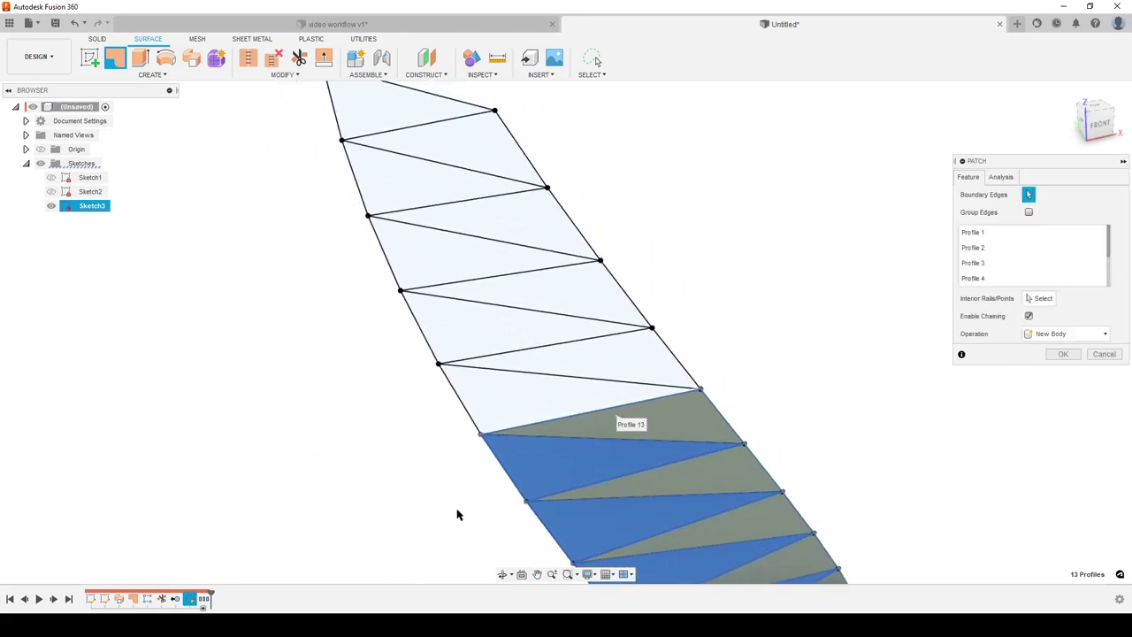
click(510, 402)
click(571, 367)
click(496, 329)
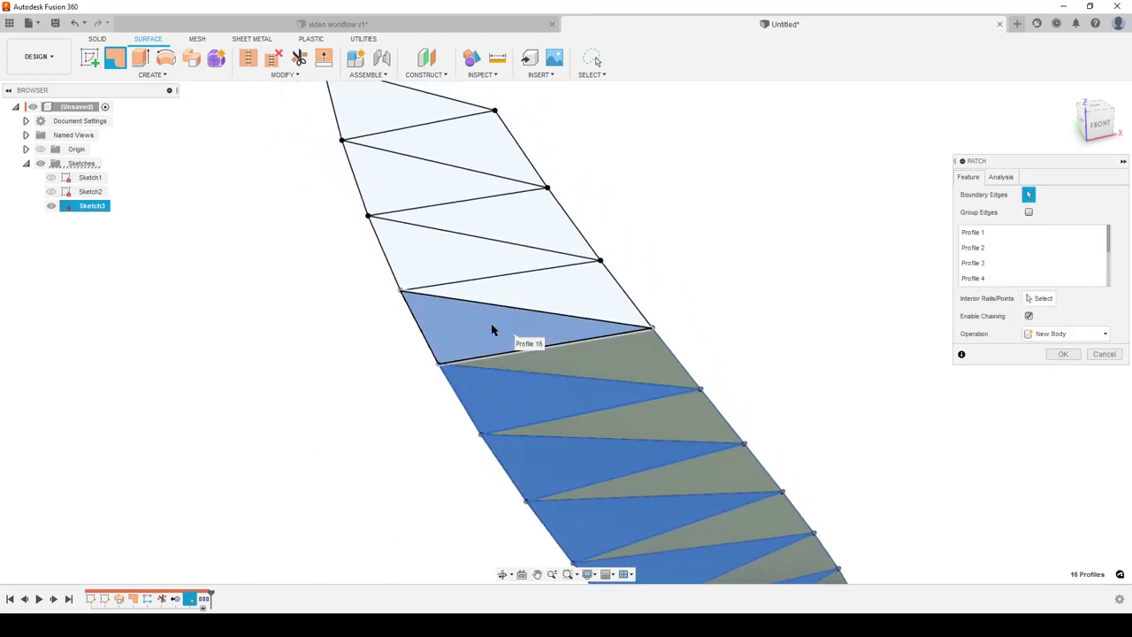
click(559, 296)
click(435, 265)
click(523, 222)
click(439, 180)
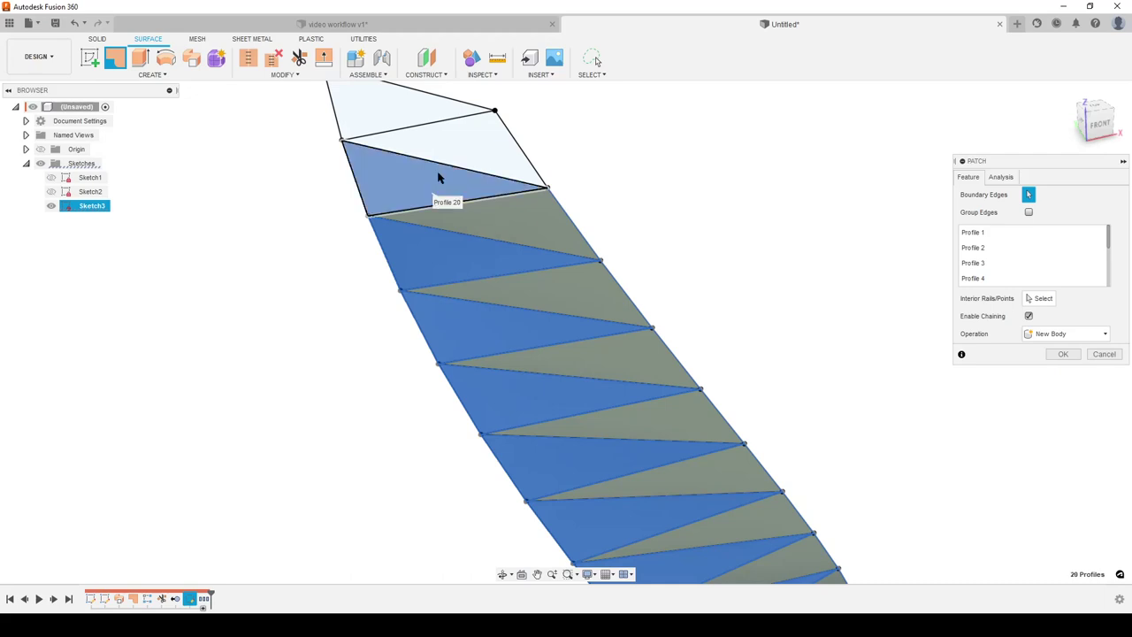
click(486, 144)
click(397, 118)
scroll(237, 392, down, 3)
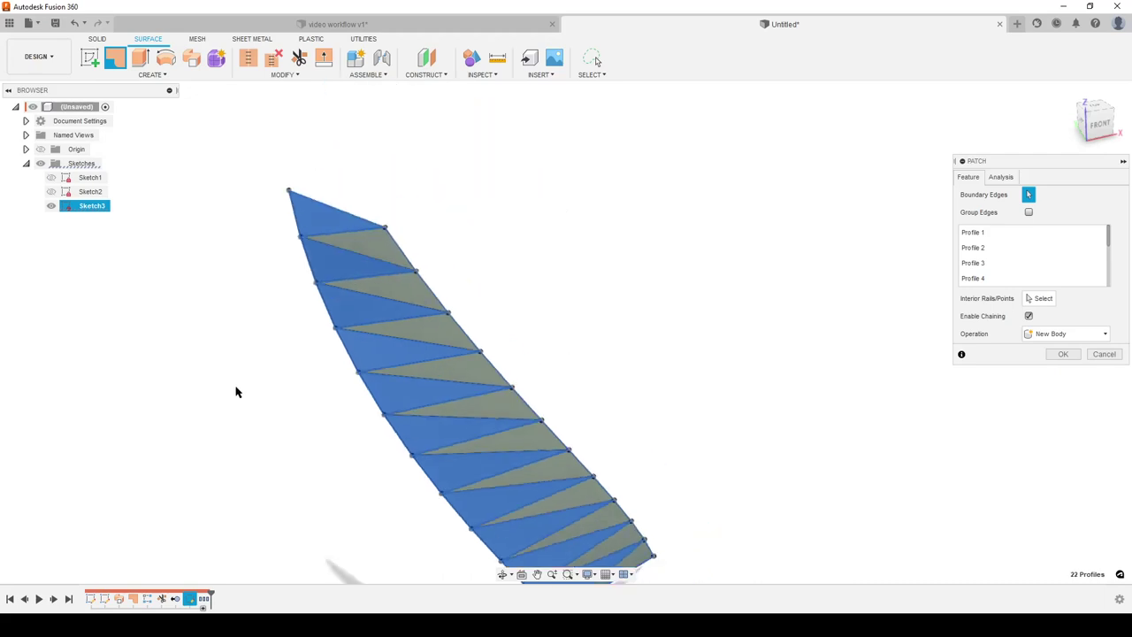
middle_drag(646, 422, 840, 376)
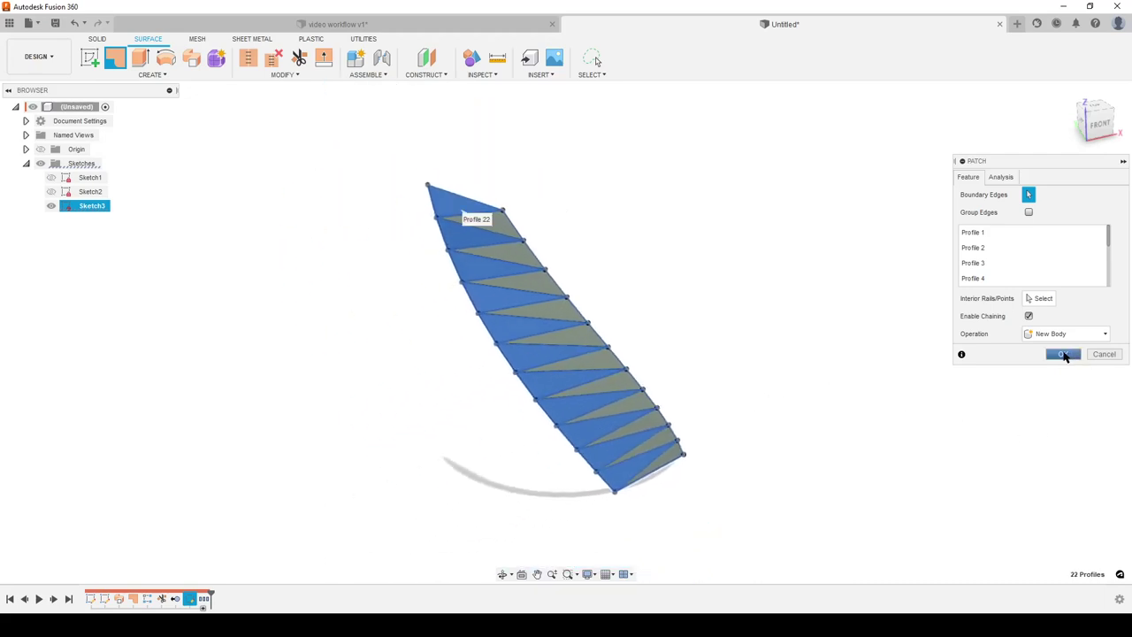
click(1063, 355)
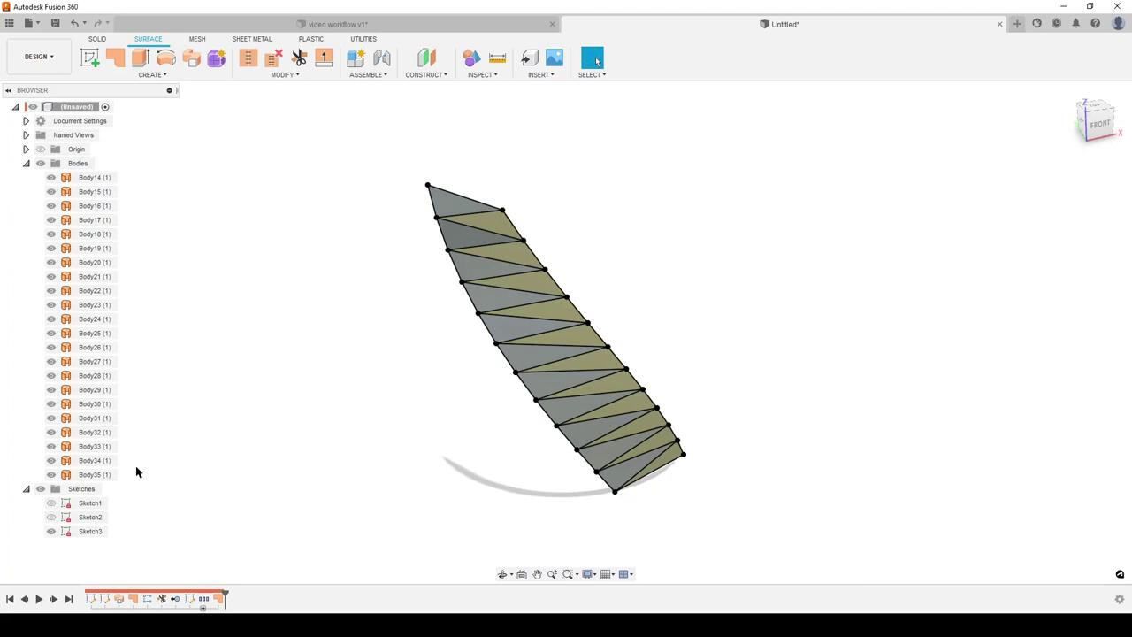
Step: Switch to Window Selection and box-select all 22 triangle surface bodies
mouse_move(333, 113)
mouse_down()
mouse_move(393, 166)
mouse_move(876, 483)
mouse_move(905, 518)
mouse_up()
click(593, 101)
click(594, 74)
click(613, 101)
drag(388, 145, 792, 541)
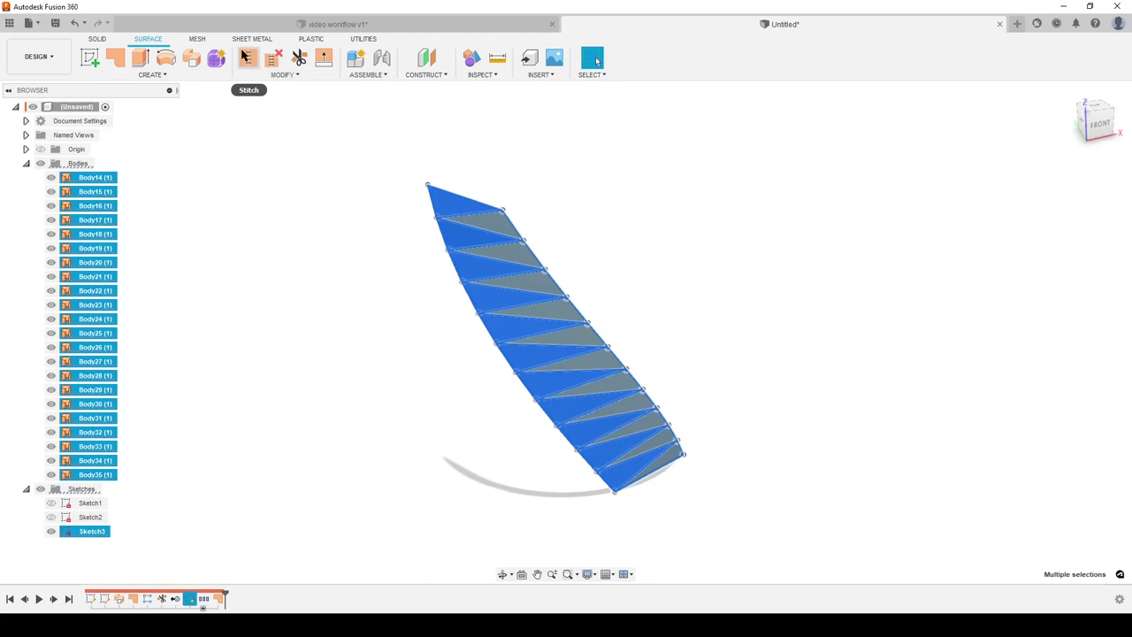
Step: Stitch the selected surfaces into the single body Body36
click(249, 58)
click(1063, 555)
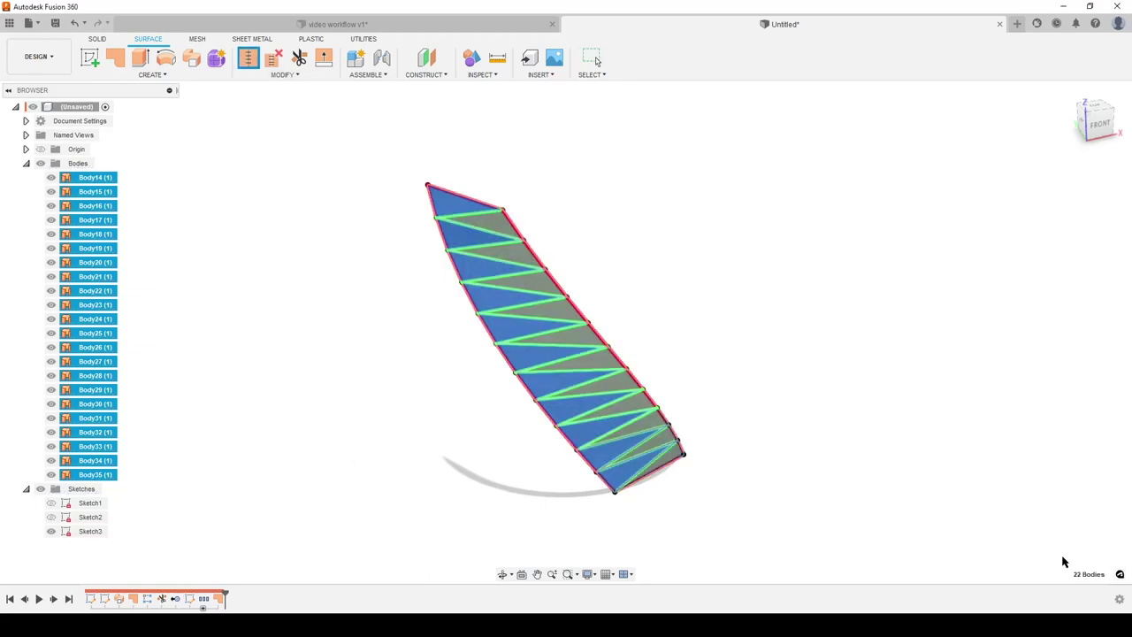
scroll(213, 356, down, 2)
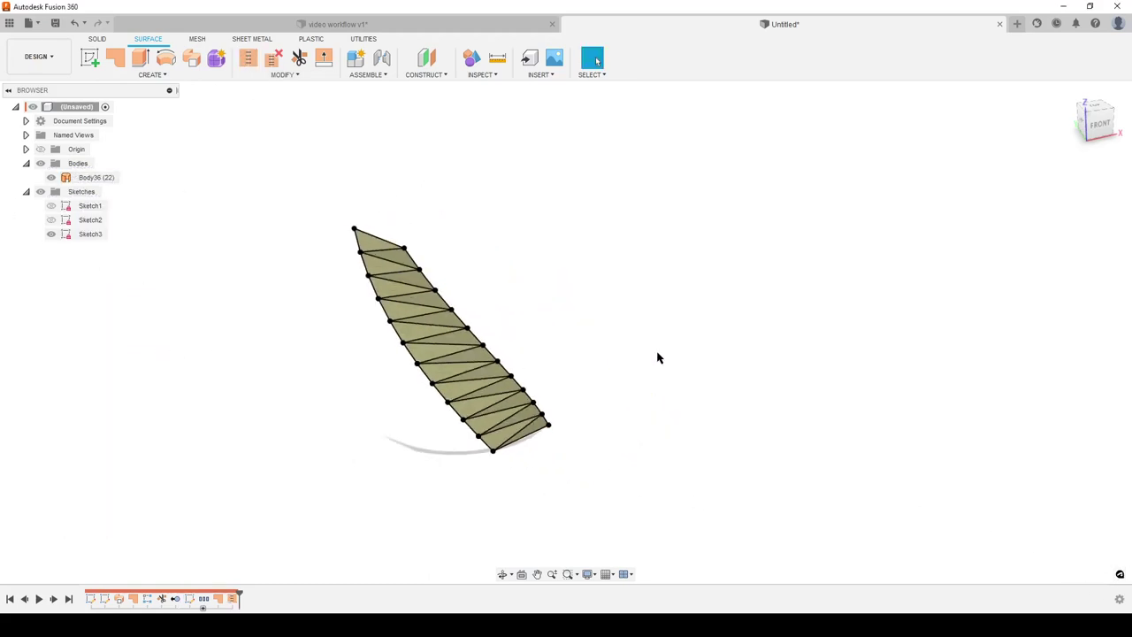
Step: Circular-pattern Body36 as a body pattern around the Z axis with quantity 8
text(scir)
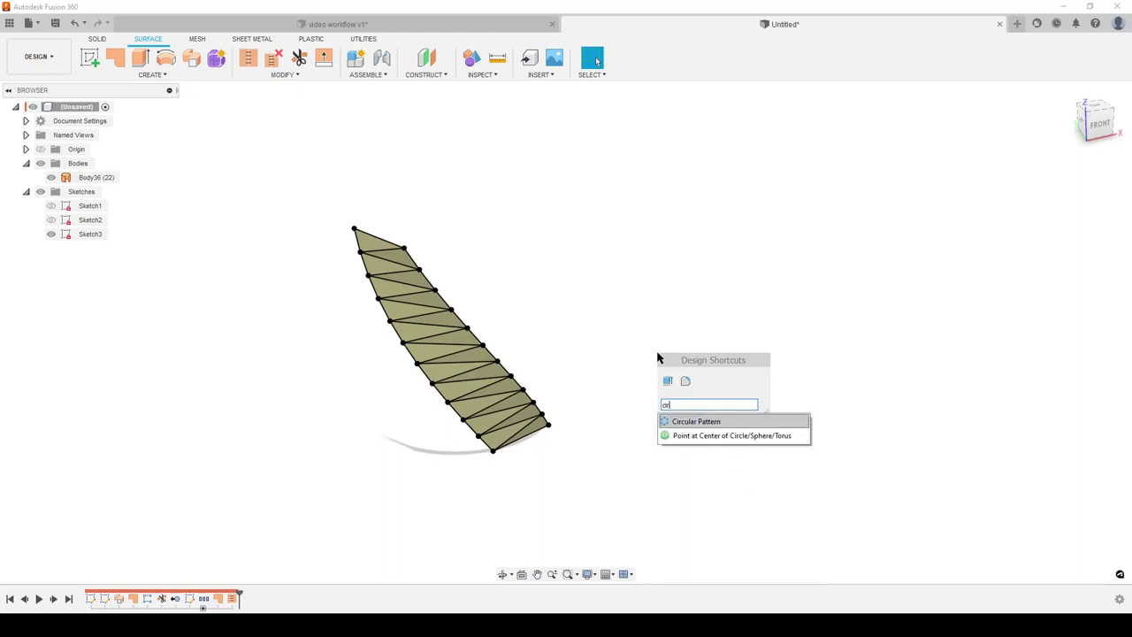
click(705, 421)
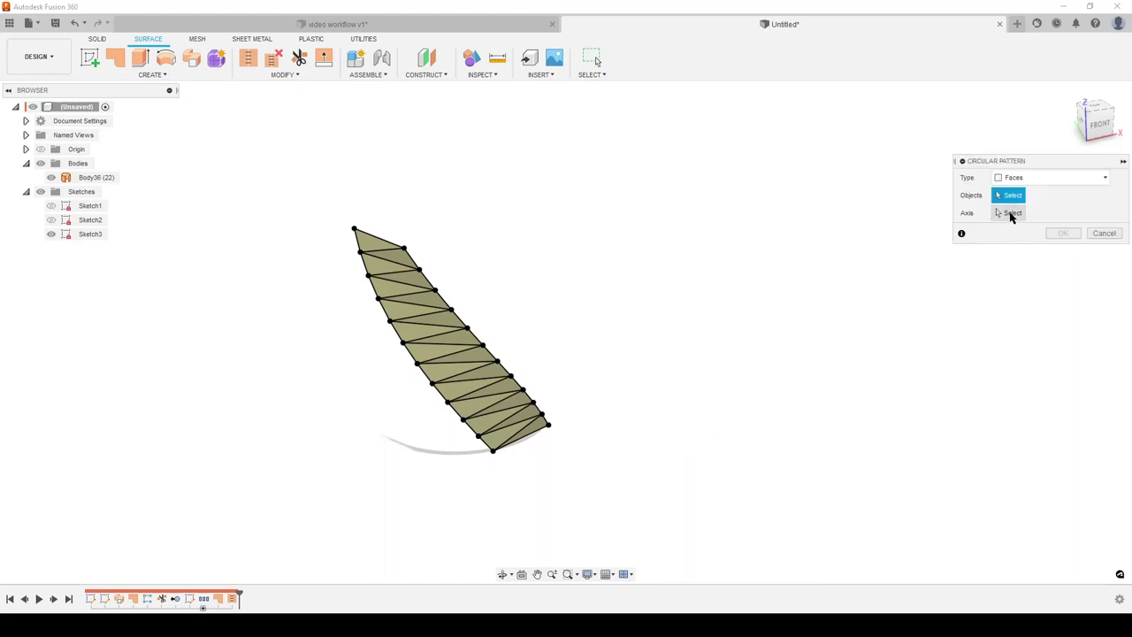
click(1013, 181)
click(1012, 206)
click(450, 356)
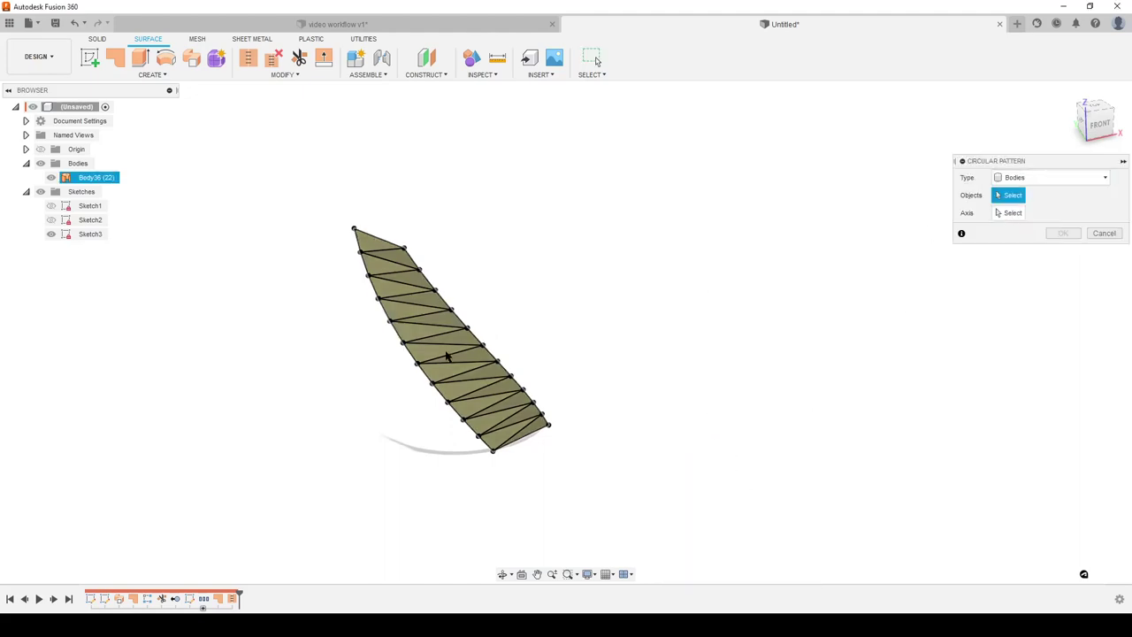
click(1010, 213)
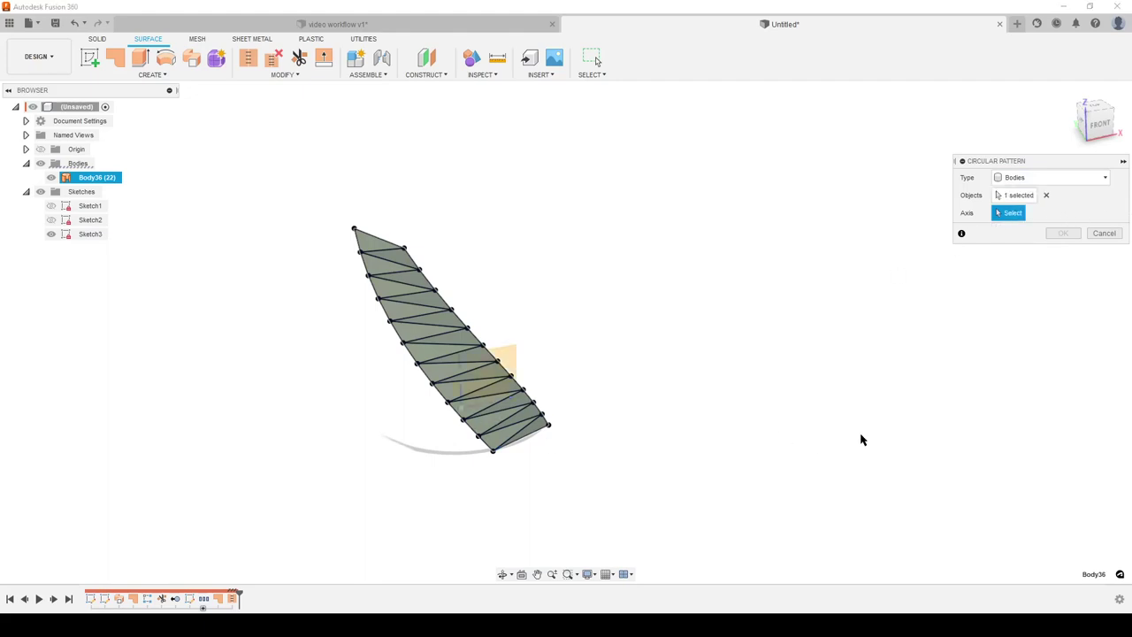
shift+middle_drag(862, 440, 742, 422)
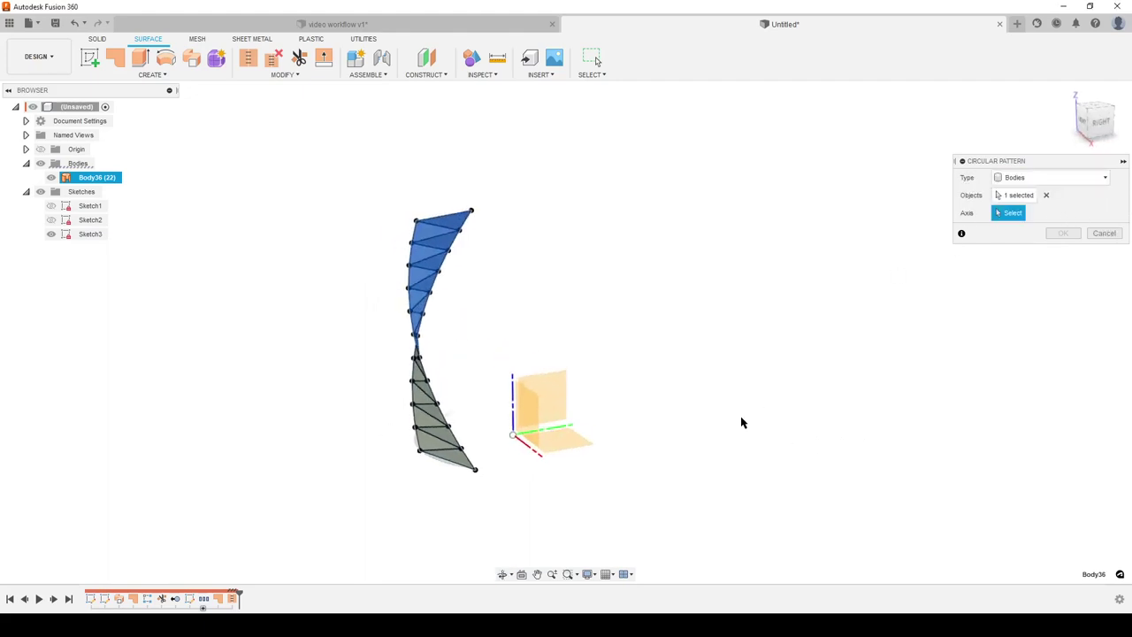
click(514, 384)
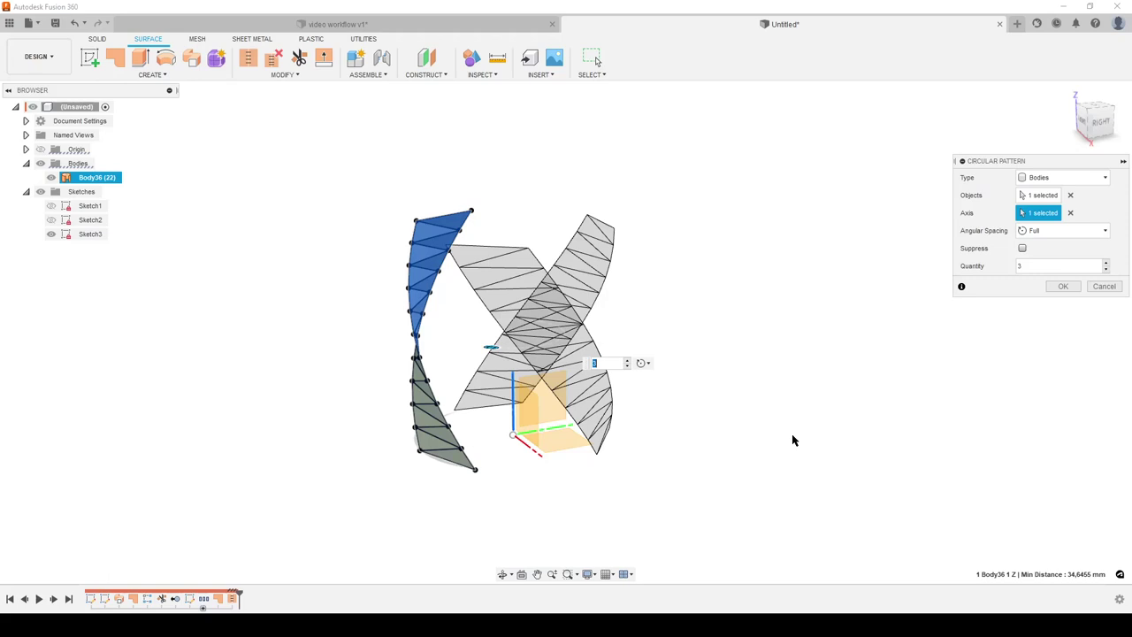
text(8)
key(Return)
key(Return)
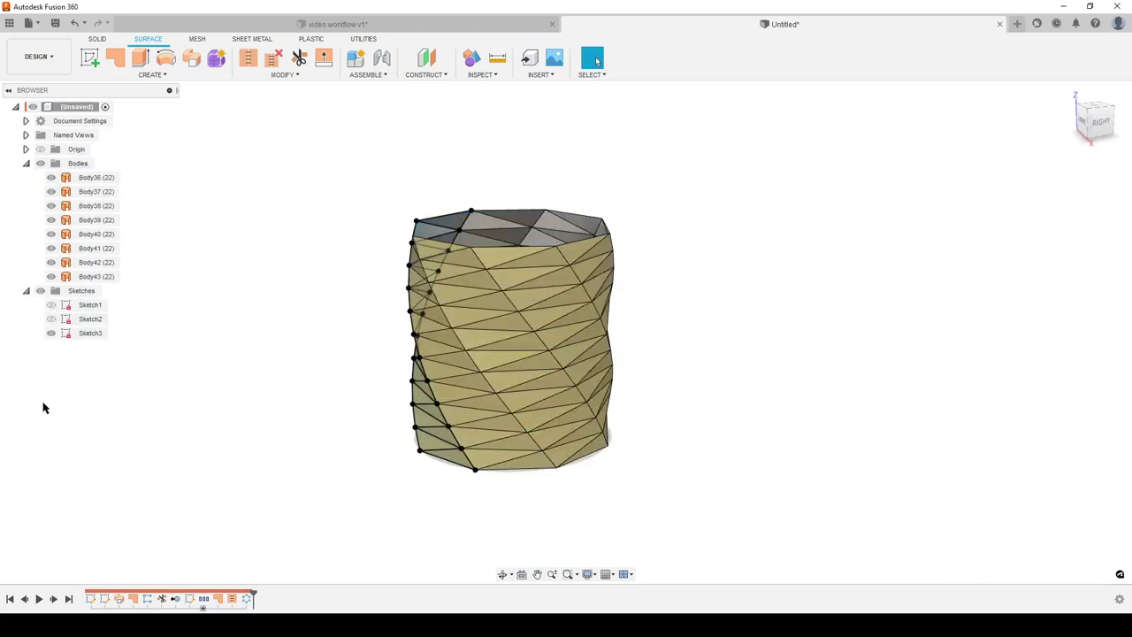
Step: Hide Sketch3 and stitch the eight patterned strip bodies together
click(50, 333)
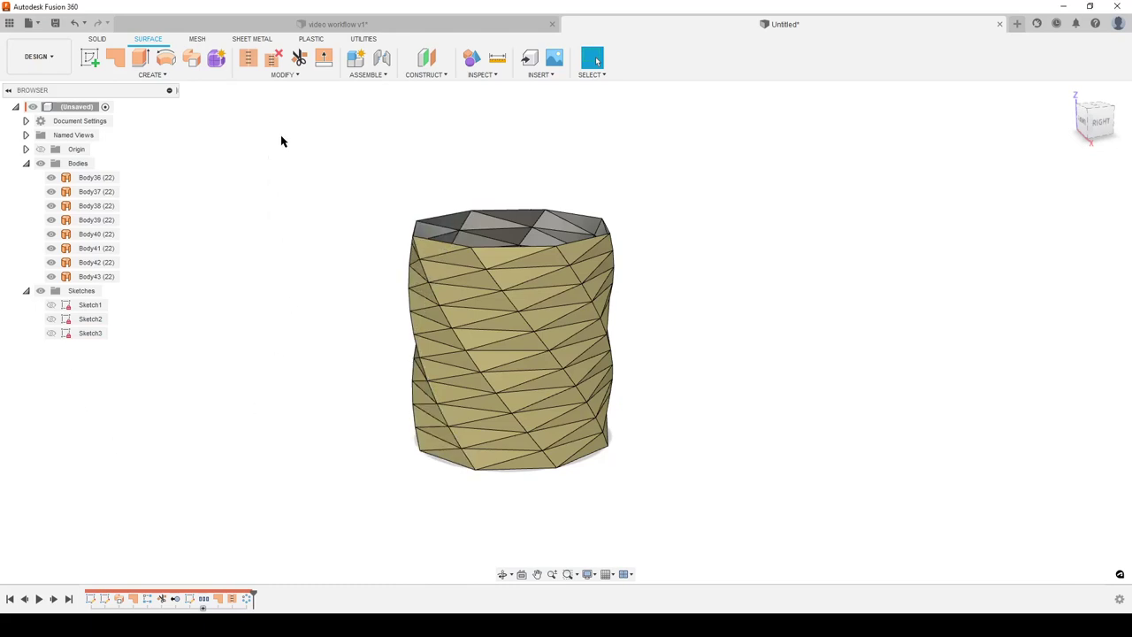
drag(276, 135, 769, 579)
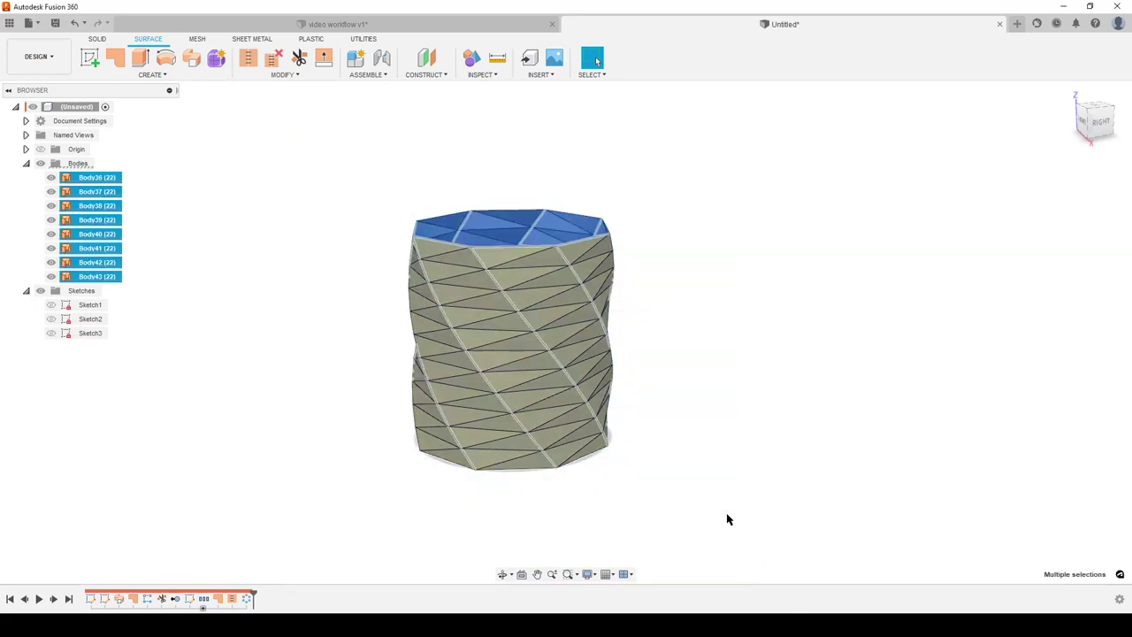
click(249, 62)
key(Return)
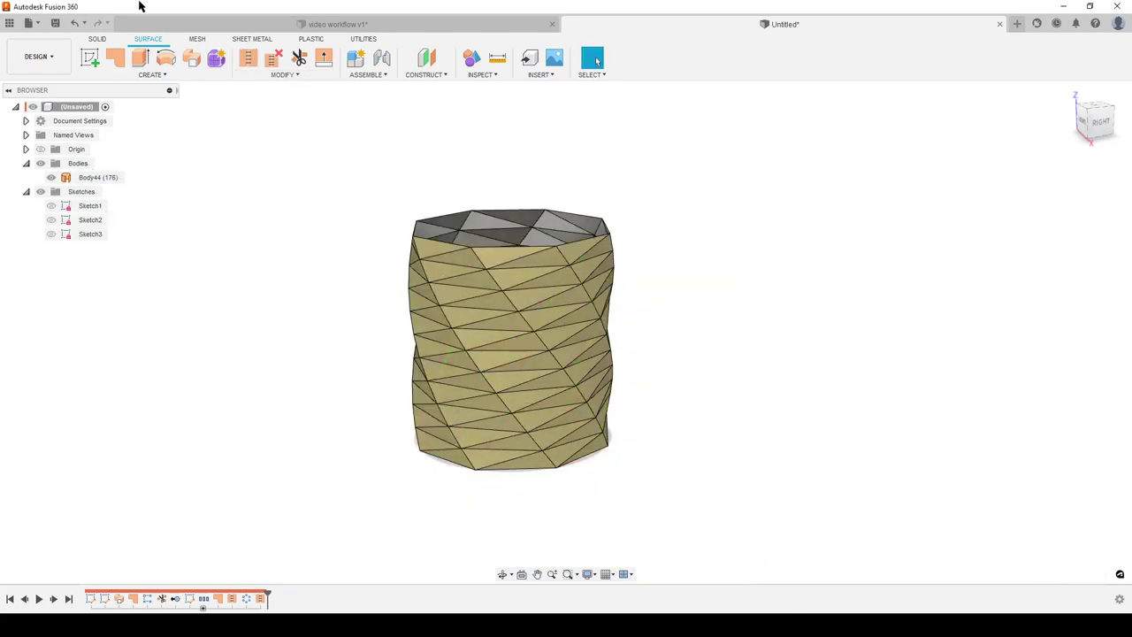
Step: Cap the open top and bottom rims of the vase wall with patches
click(115, 58)
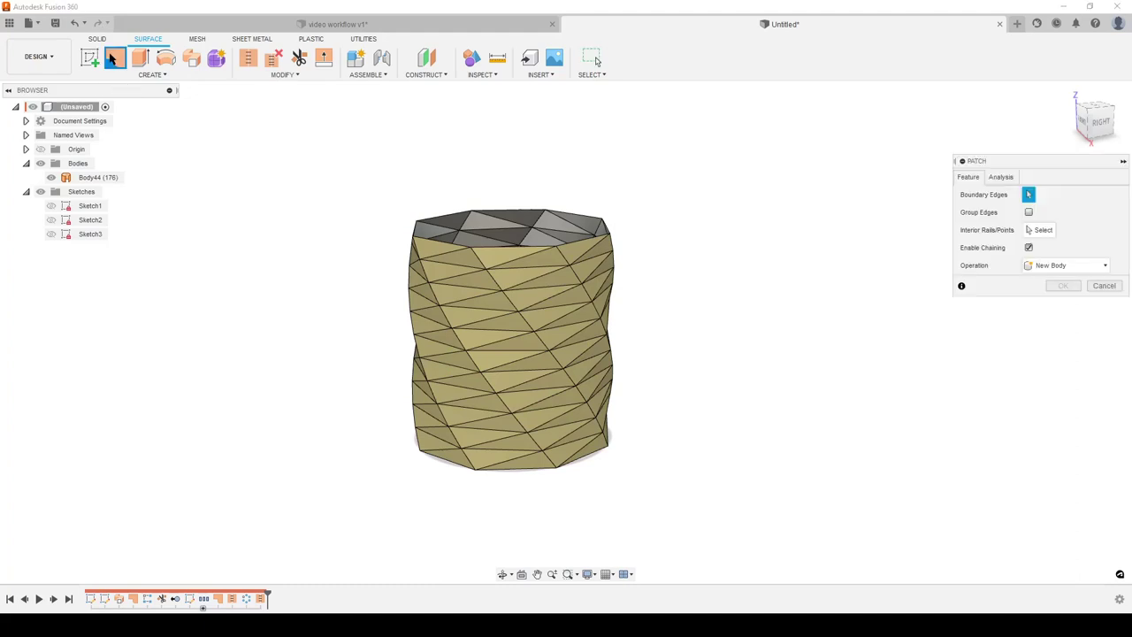
click(510, 251)
key(Return)
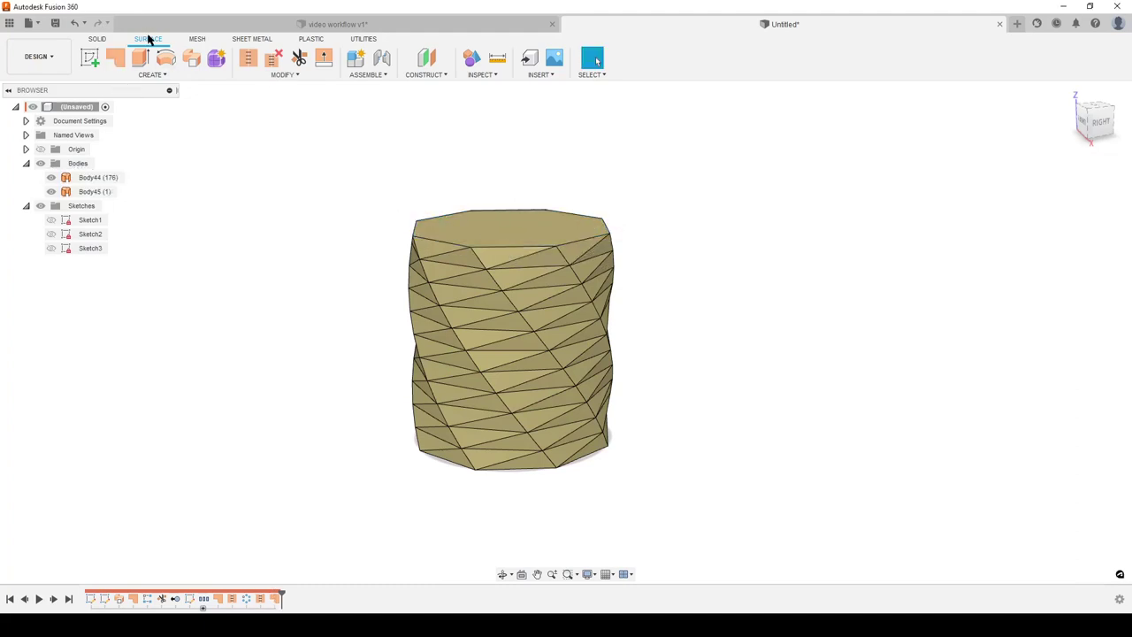
click(115, 57)
shift+middle_drag(255, 354, 337, 373)
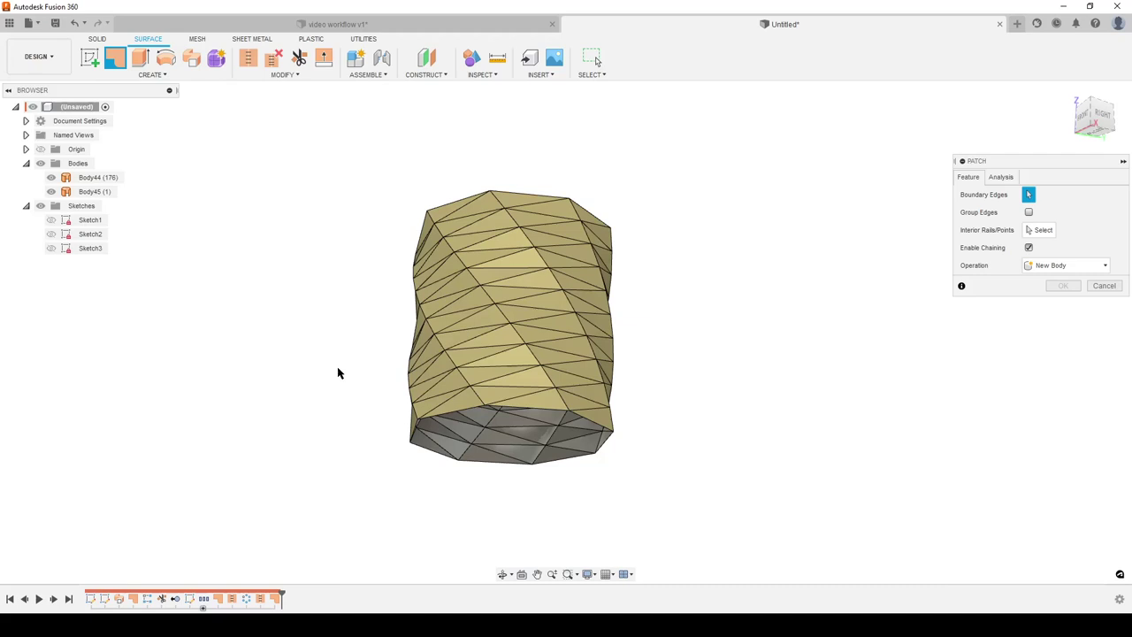
click(524, 411)
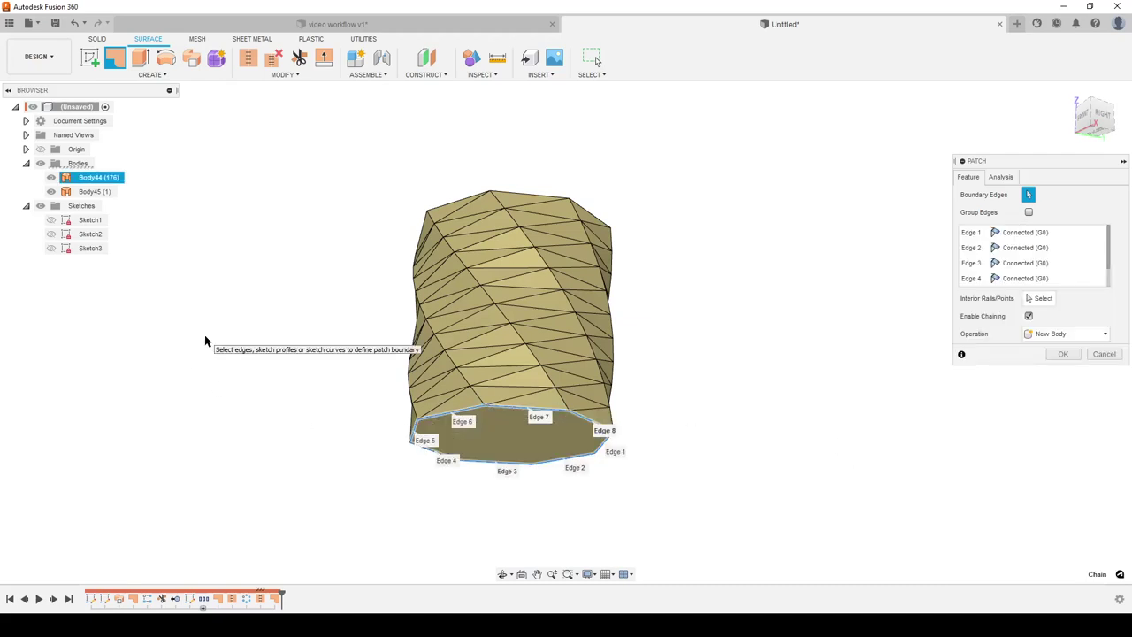
key(Return)
Step: Stitch the wall and both cap bodies, Body44–46, into closed solid Body47
drag(309, 127, 794, 502)
click(272, 302)
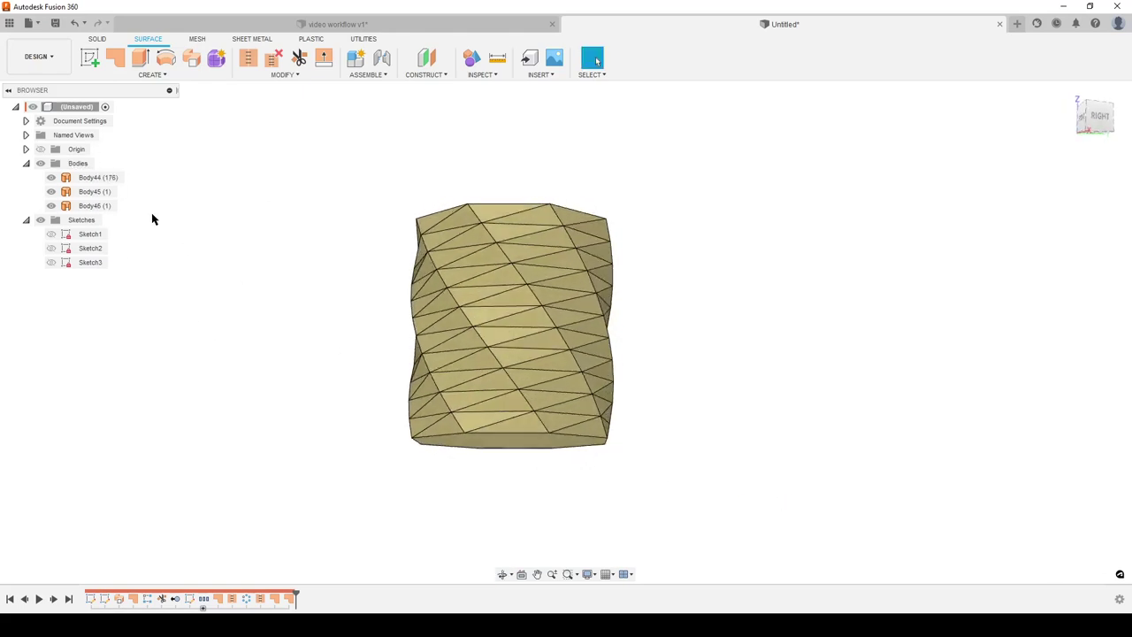
click(97, 177)
ctrl+click(108, 192)
ctrl+click(93, 205)
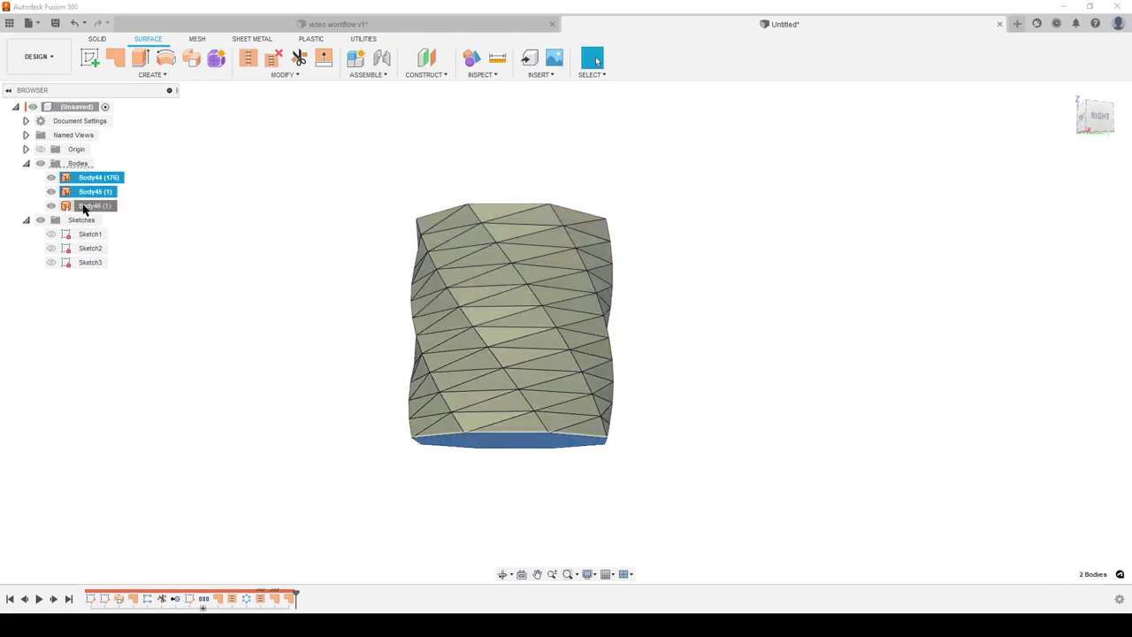
click(248, 59)
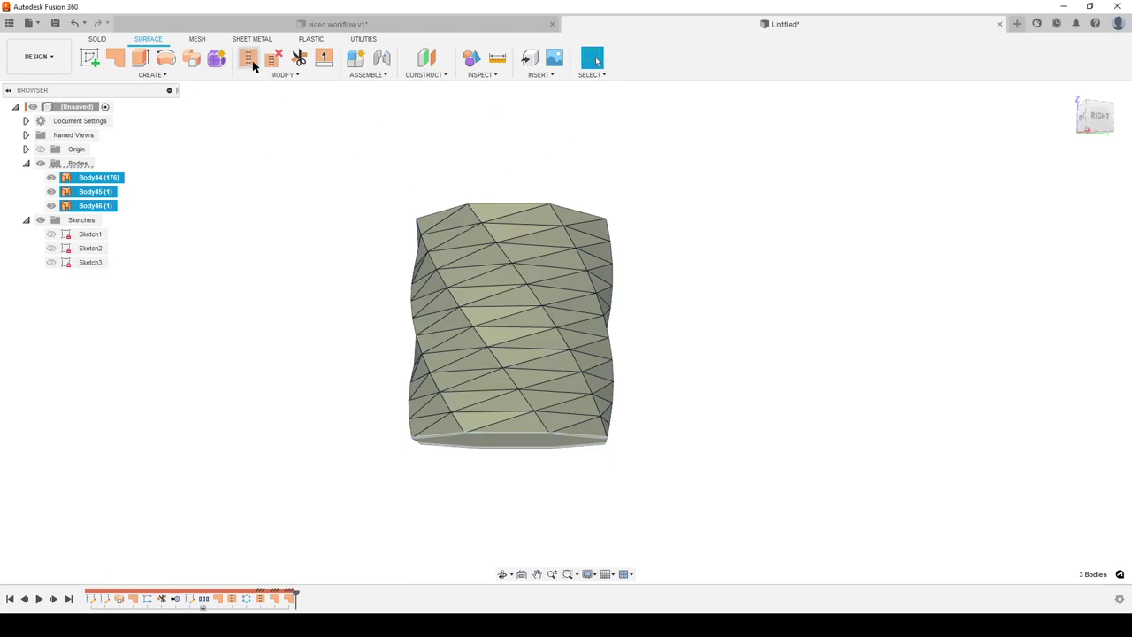
click(1063, 370)
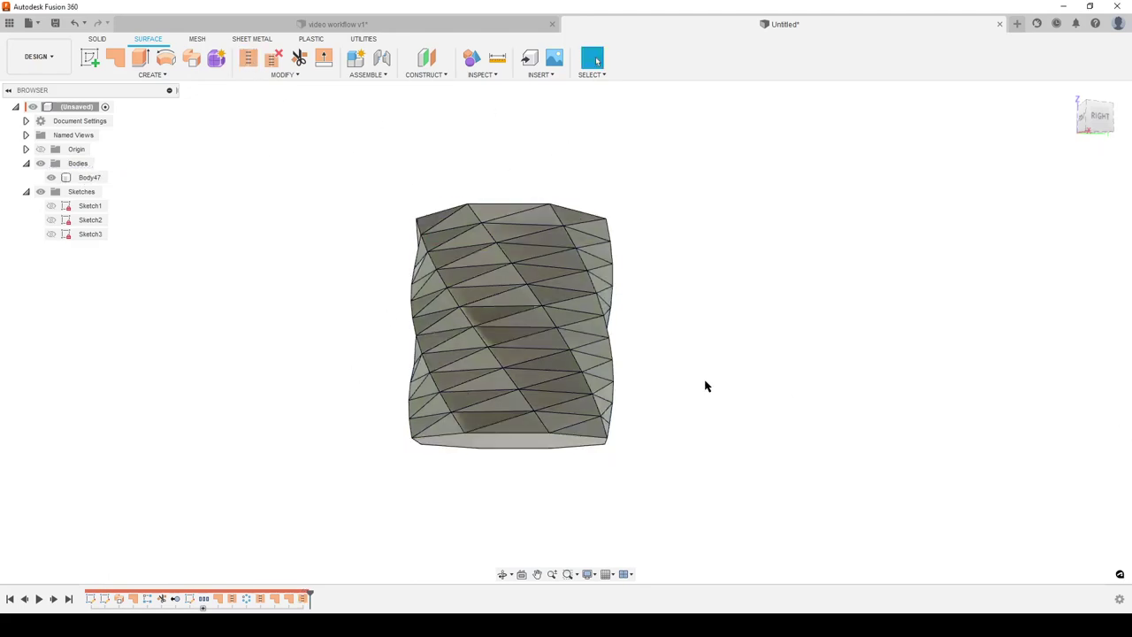
shift+middle_drag(704, 383, 693, 434)
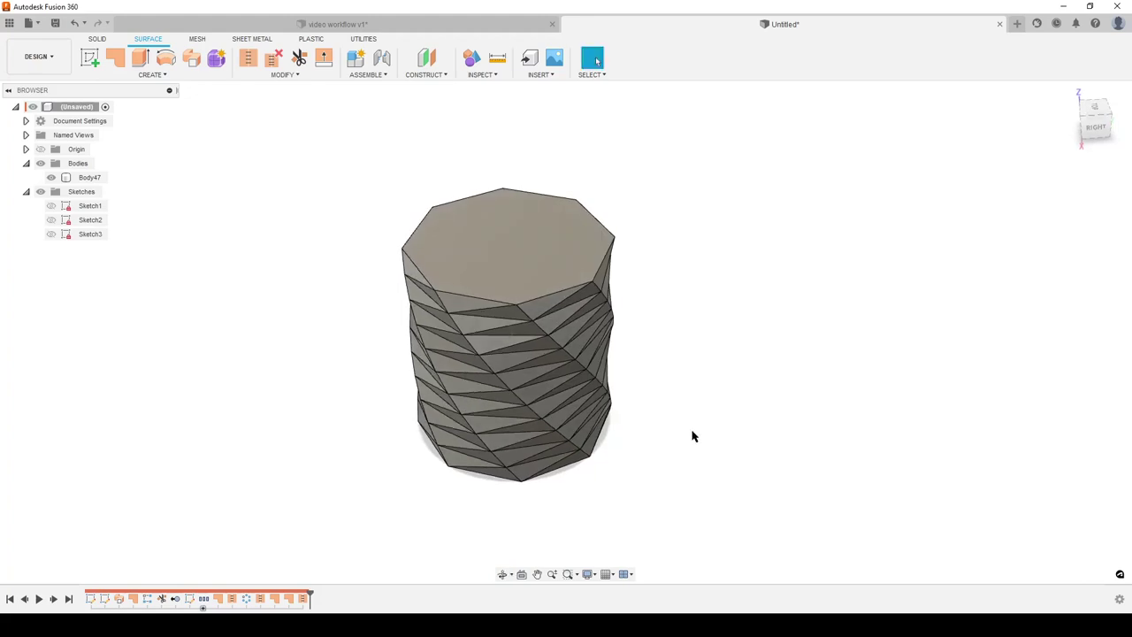
Step: Shell Body47 to a 1 mm wall thickness with the top face removed
text(s)
text(she)
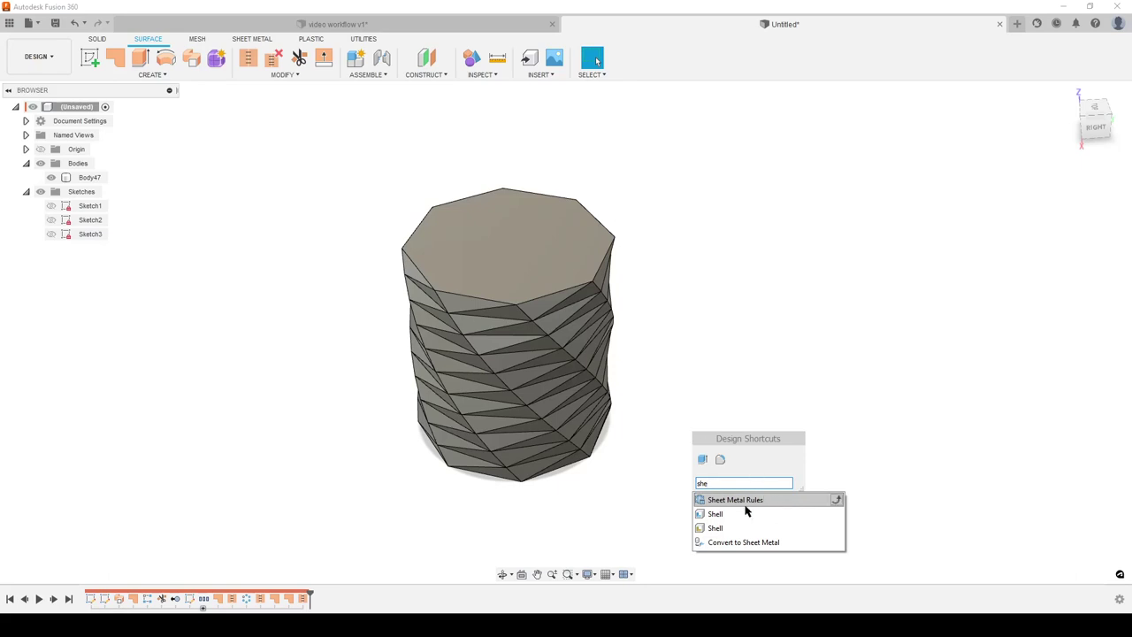
click(709, 516)
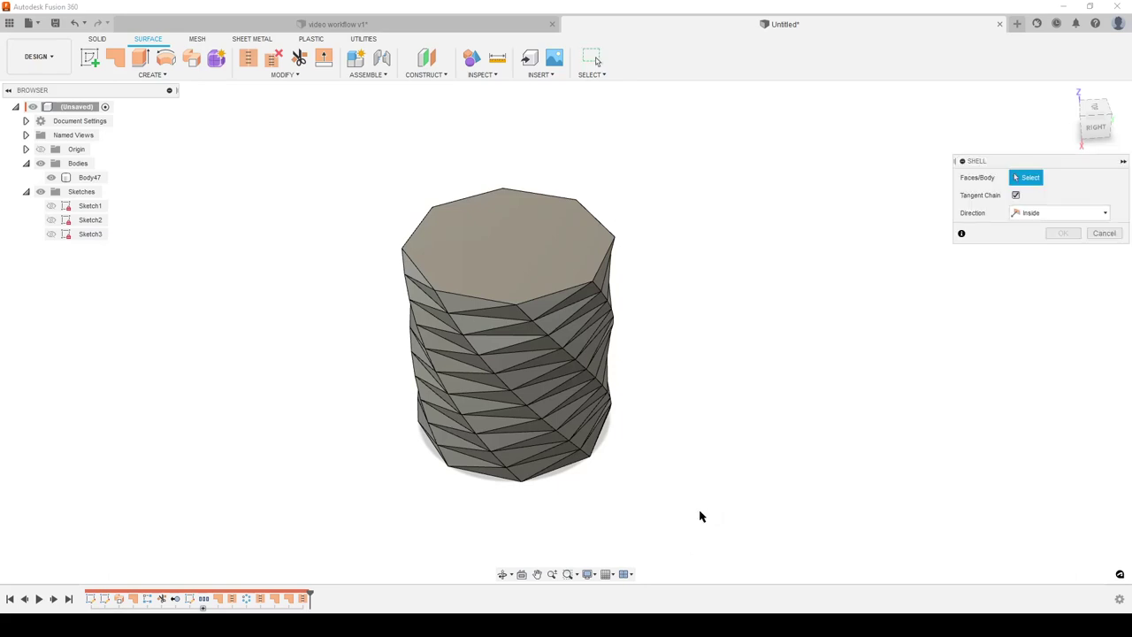
click(510, 250)
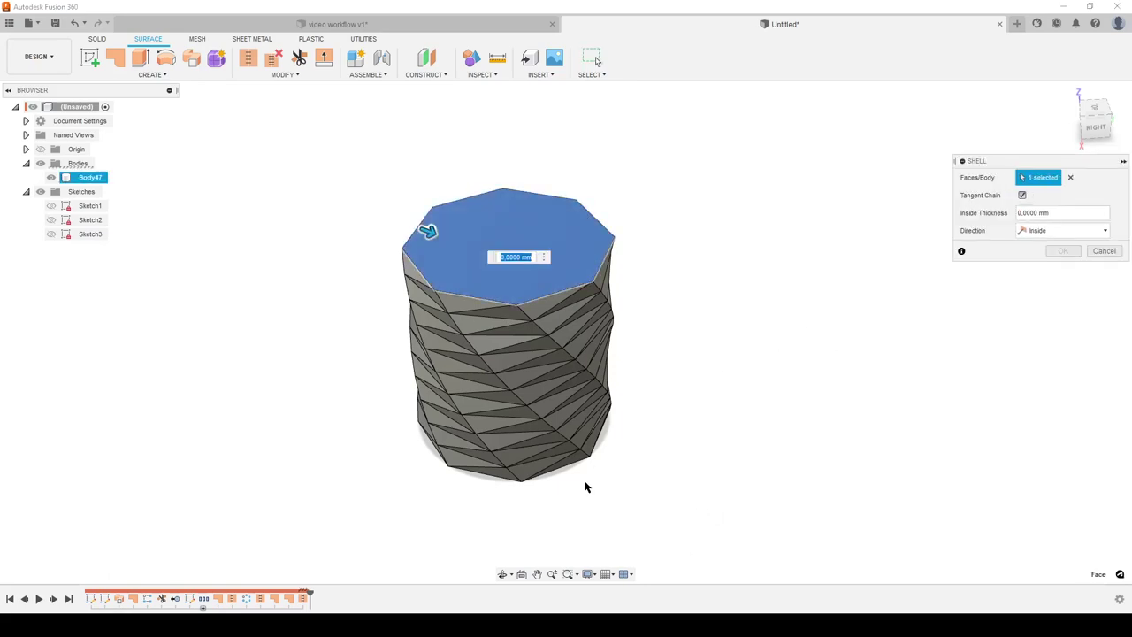
key(alt+Tab)
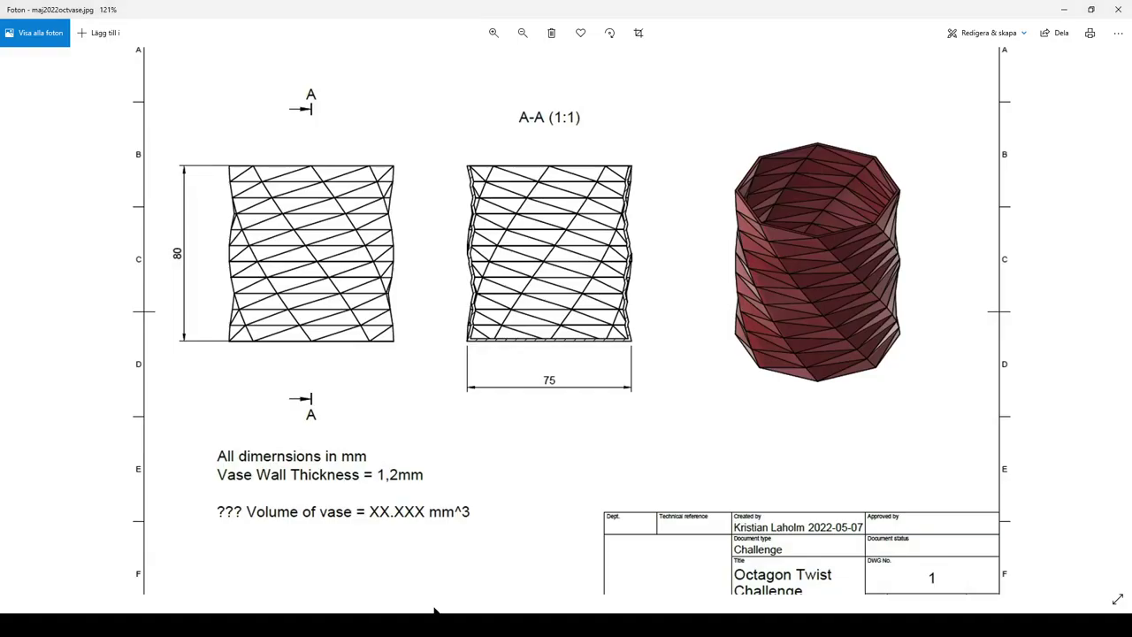
key(alt+Tab)
text(1)
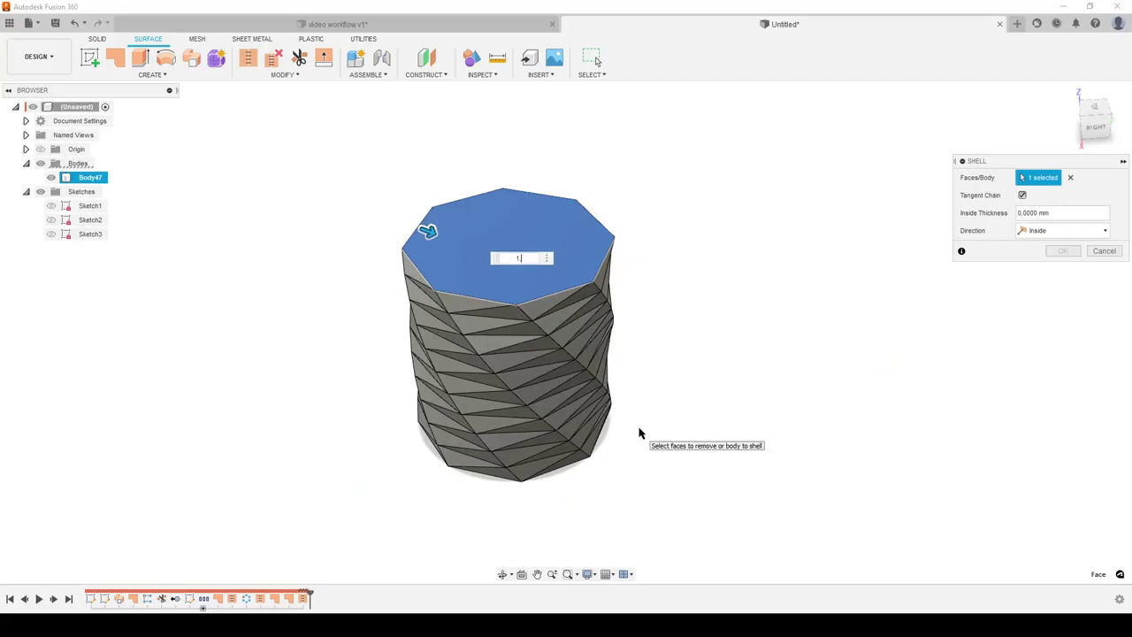
key(Return)
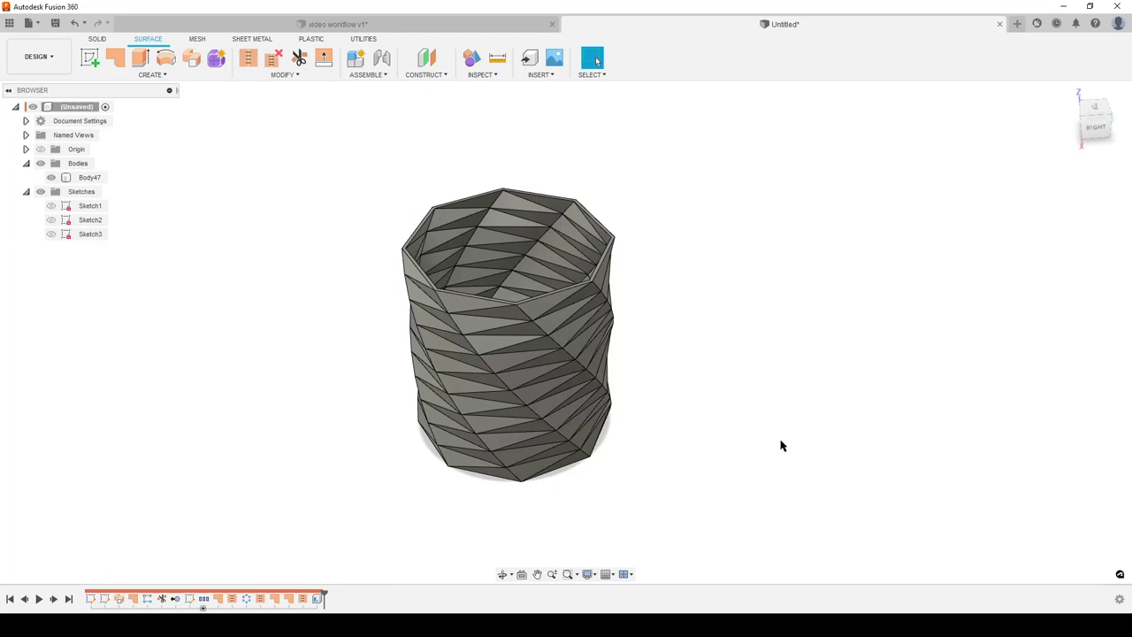
shift+middle_drag(781, 446, 713, 417)
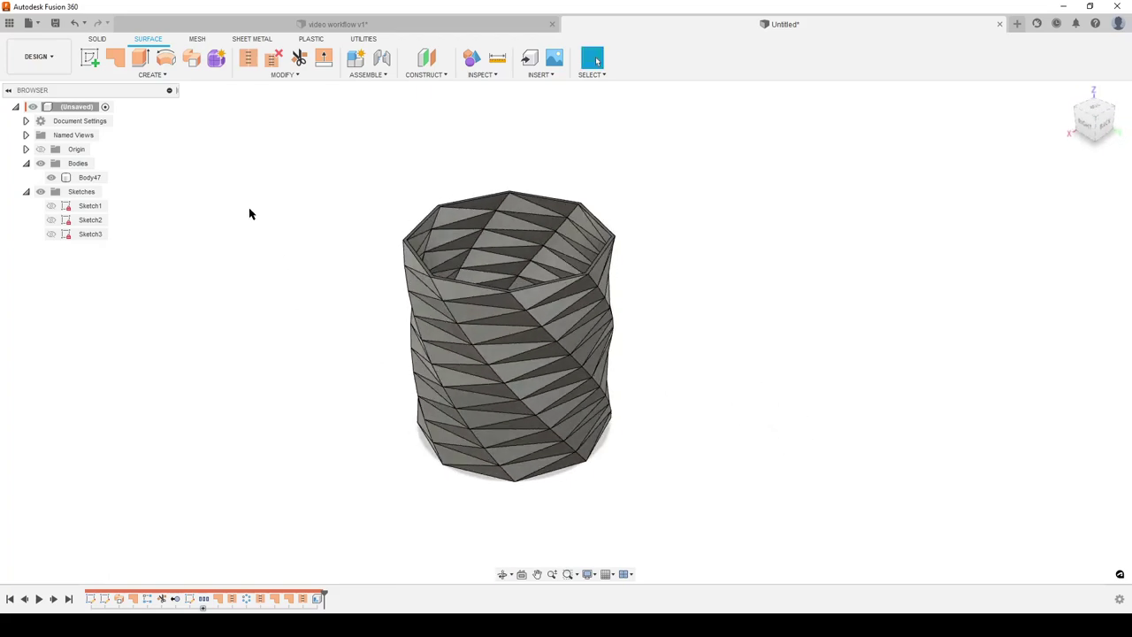
Step: Read Body47's properties: volume 26710,3703 mm³ and mass 209,6764 g
right_click(89, 179)
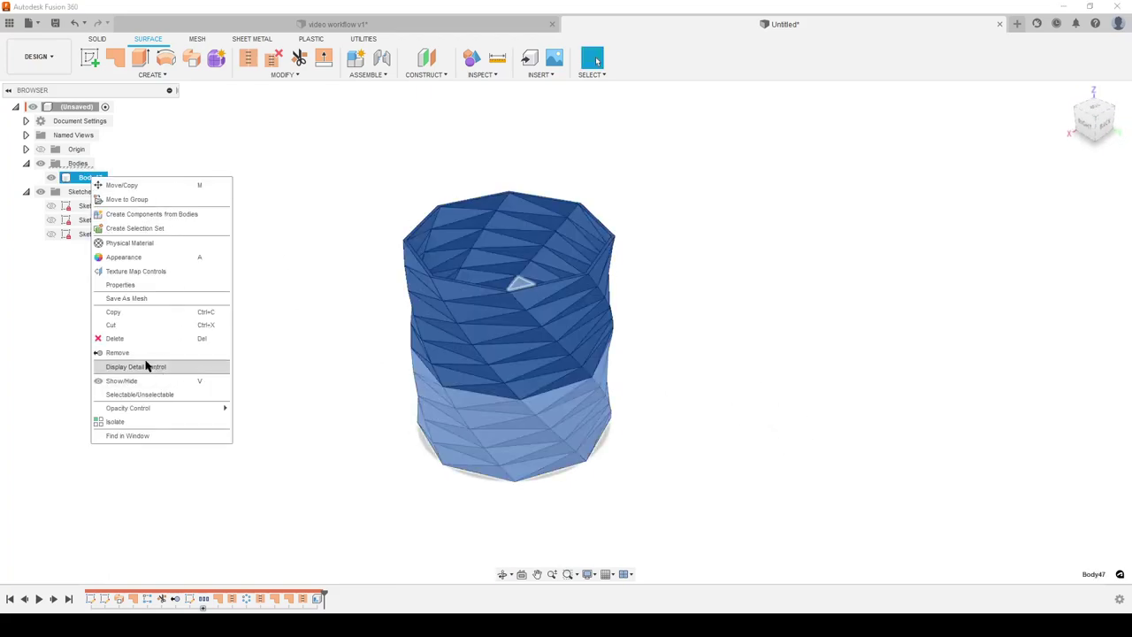
click(121, 285)
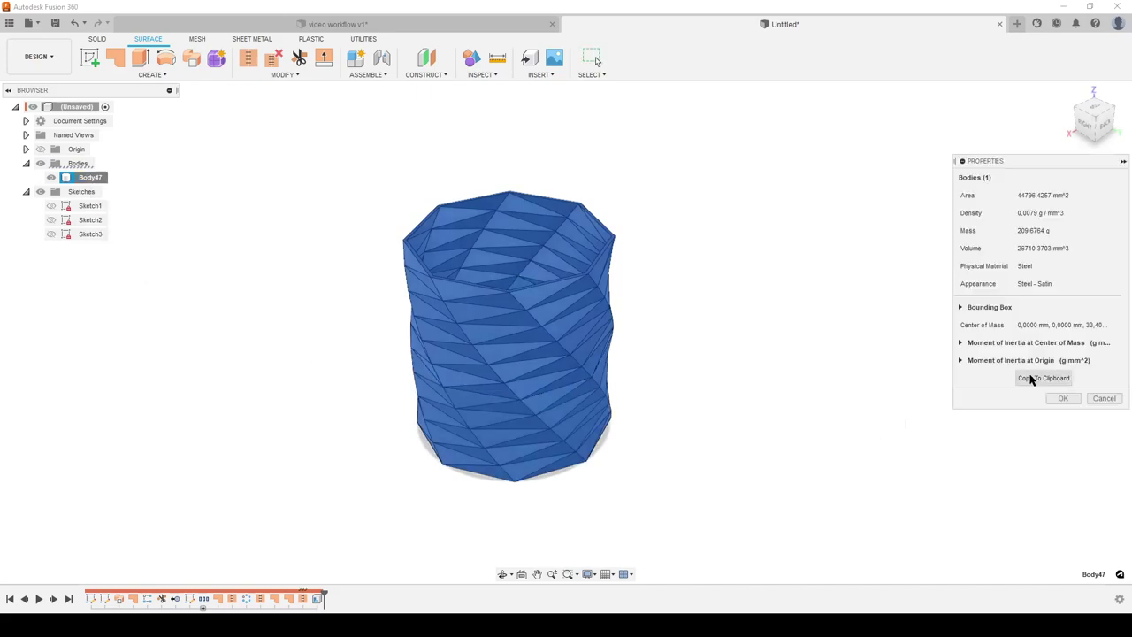
click(1105, 400)
click(752, 448)
shift+middle_drag(750, 448, 672, 435)
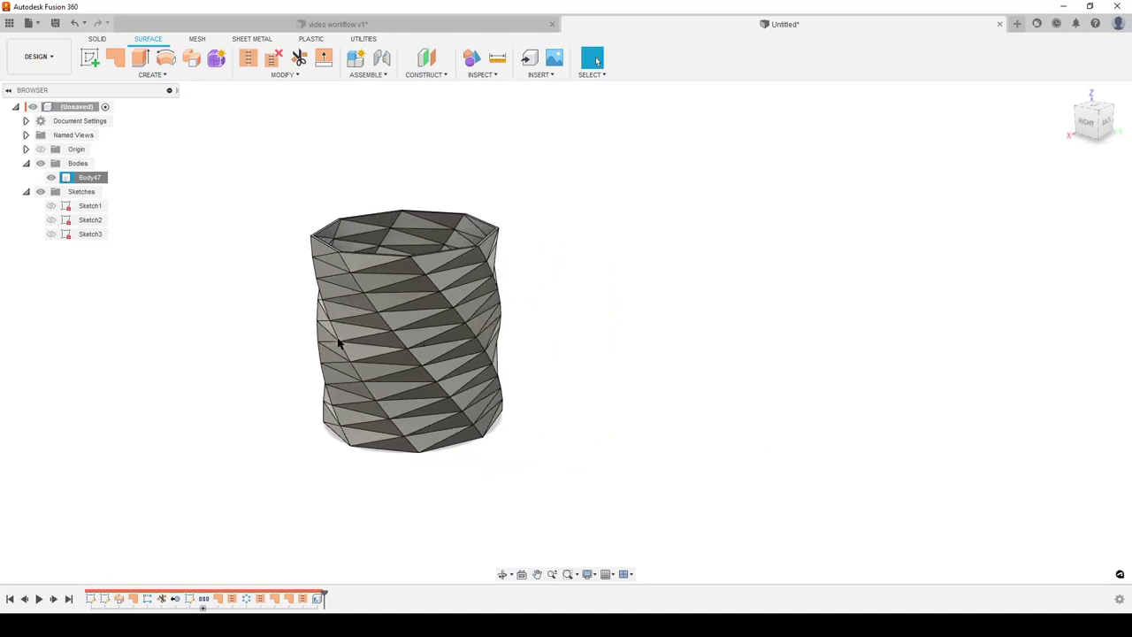
click(281, 75)
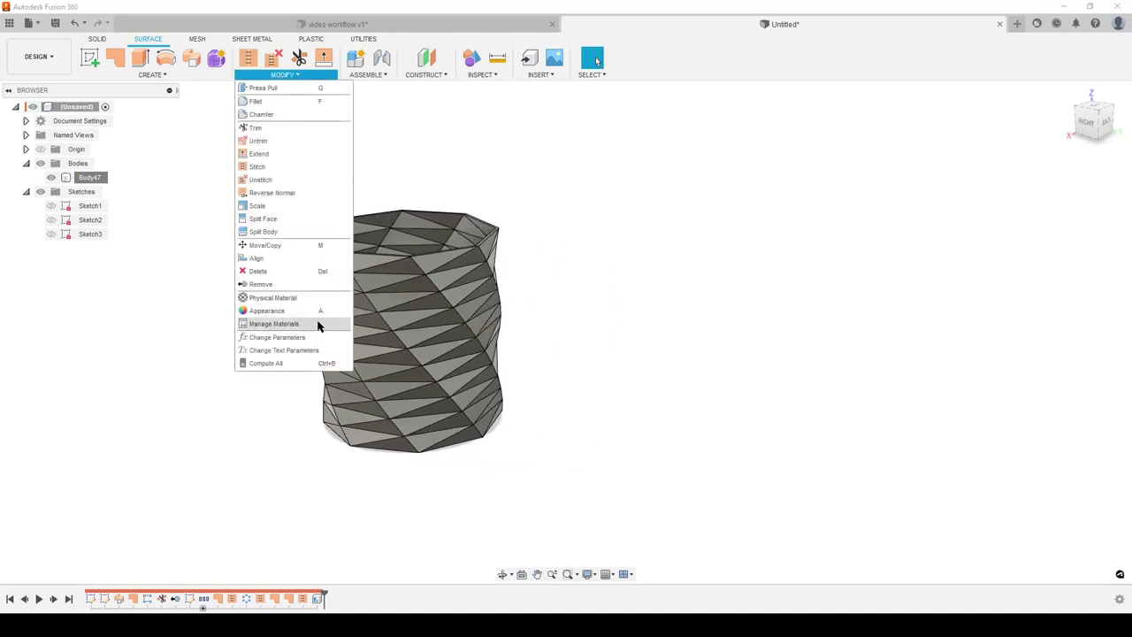
Step: In Change Parameters, set height to 100 mm and diam to 80 mm
click(303, 337)
drag(462, 152, 822, 146)
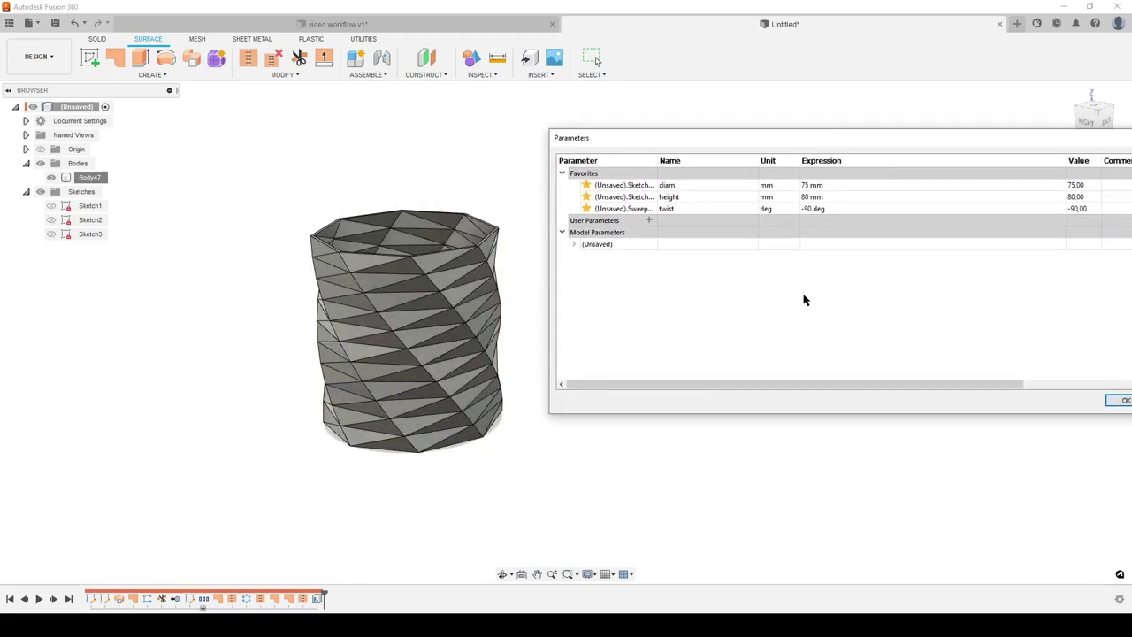
click(842, 185)
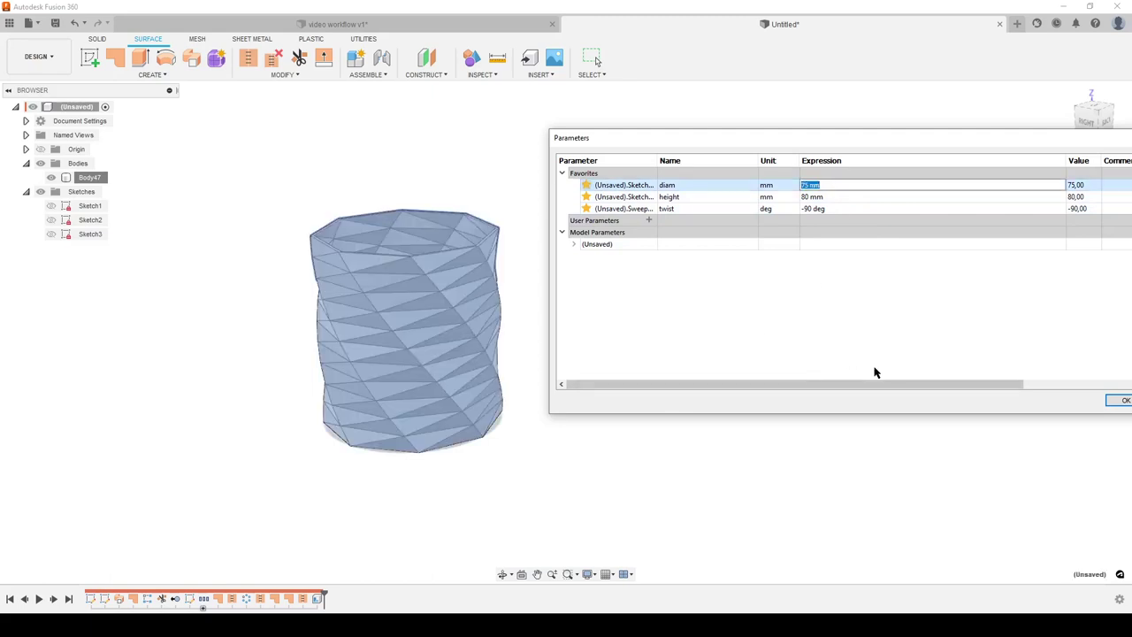
click(931, 196)
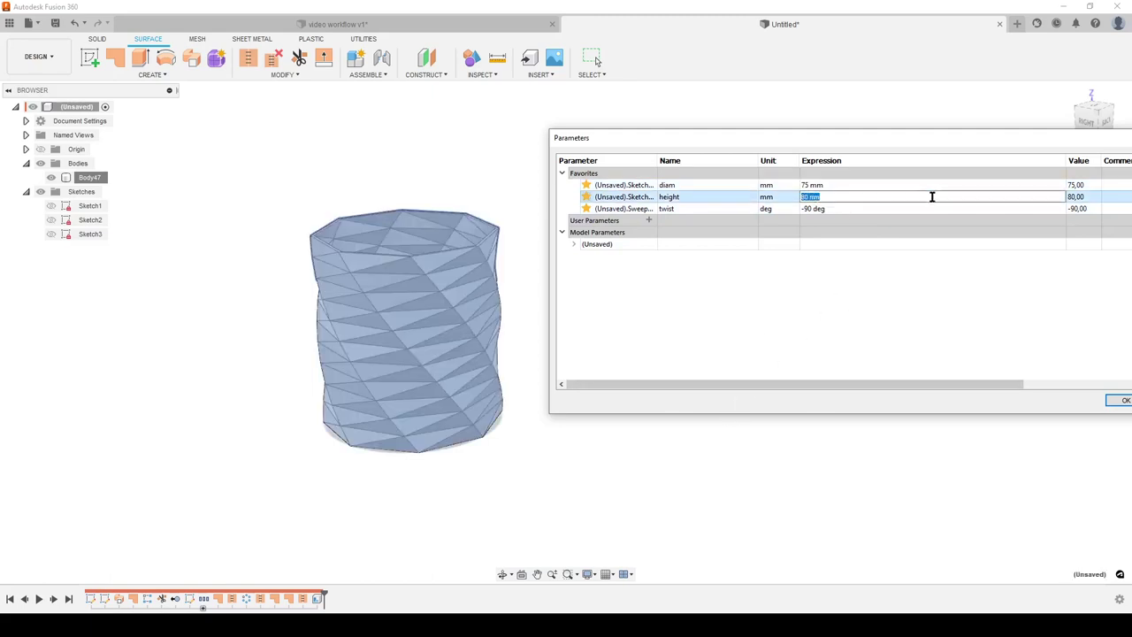
text(100)
key(Return)
click(816, 185)
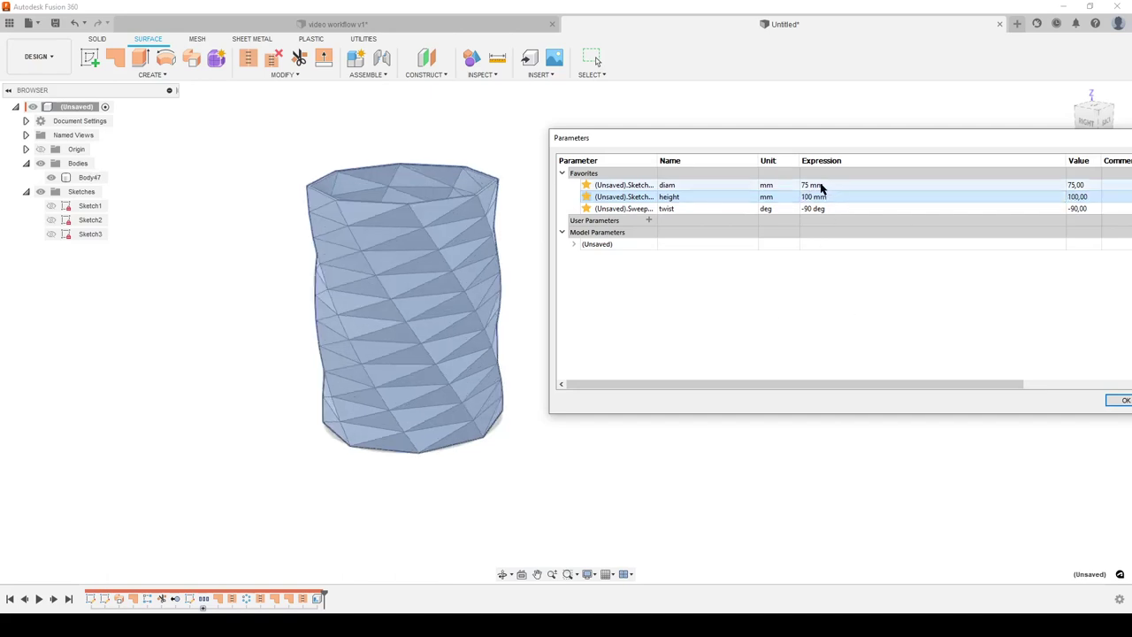
text(80)
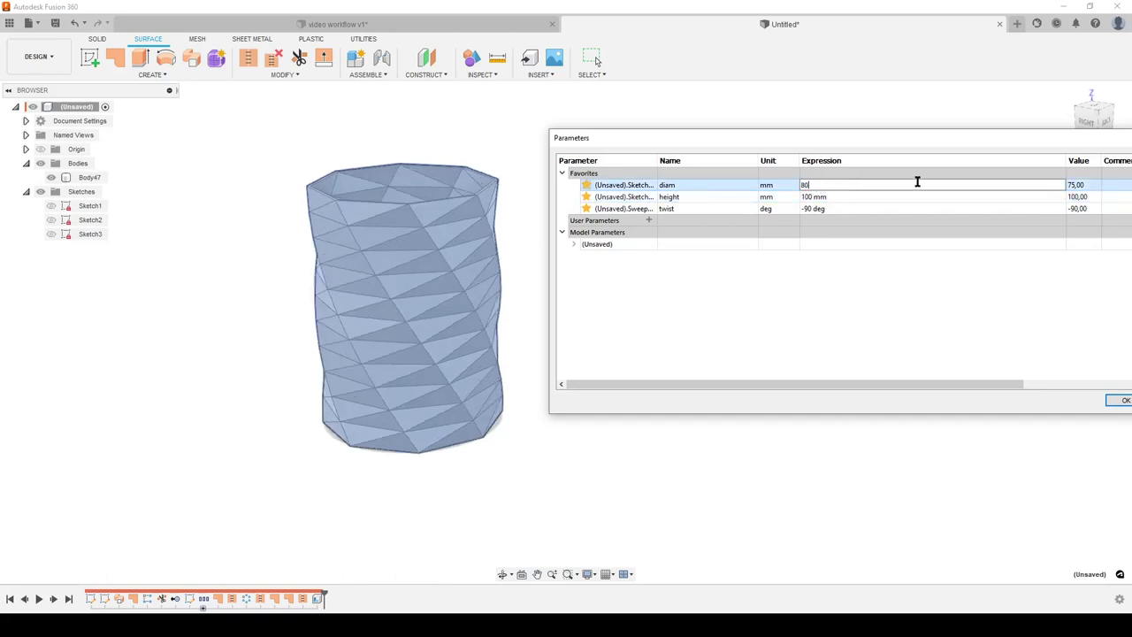
key(Return)
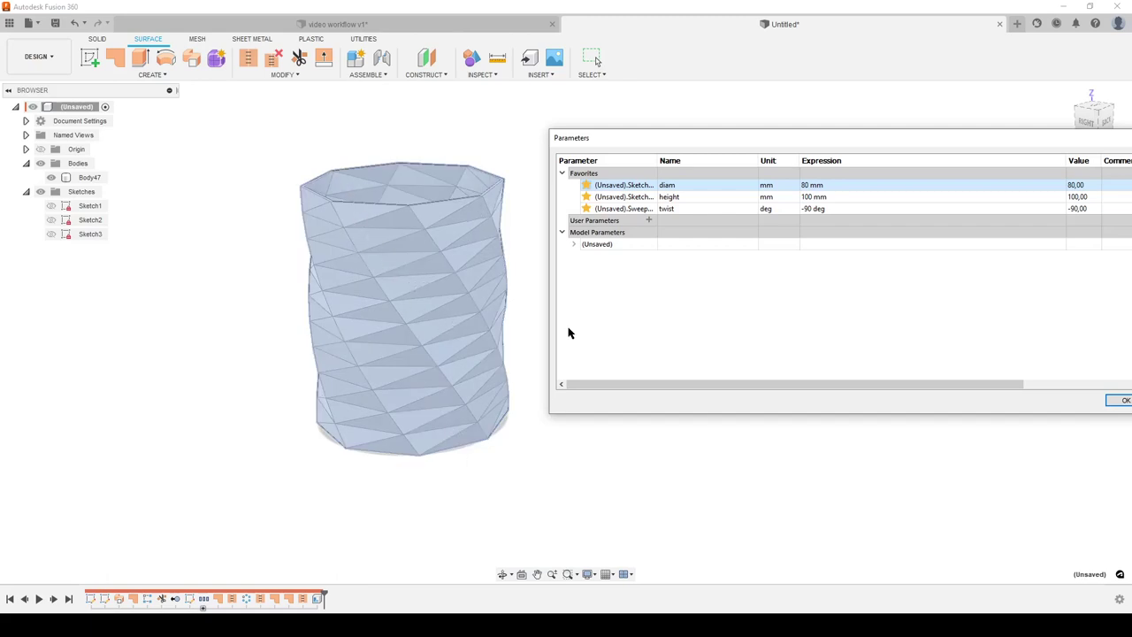
Step: Set the twist parameter to -75 and apply the new values
double_click(831, 208)
text(-75)
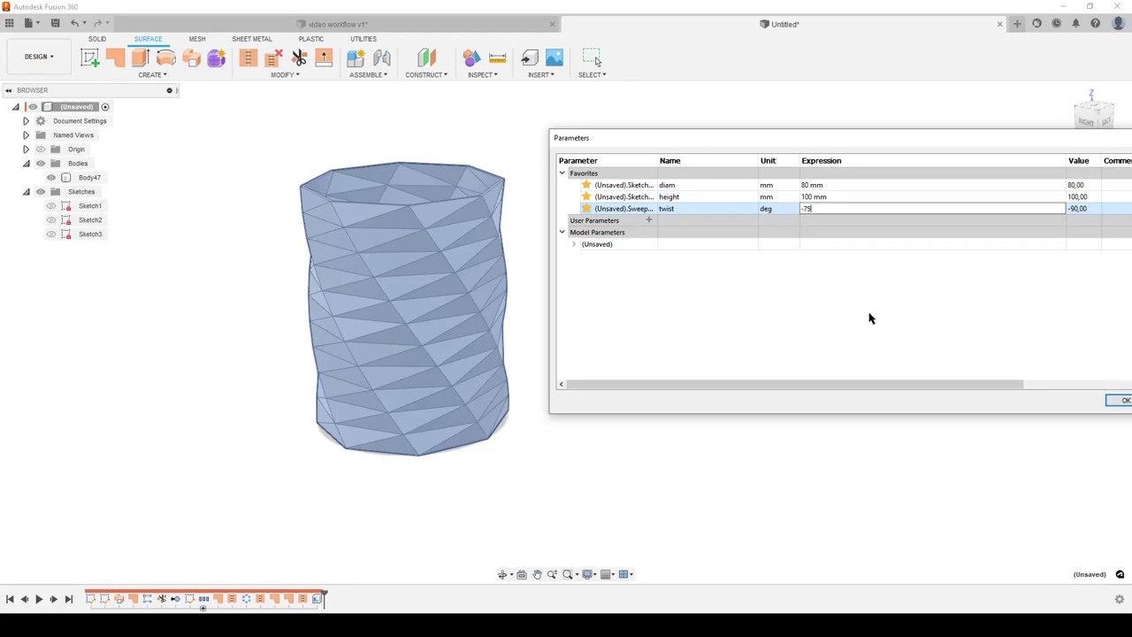
key(Return)
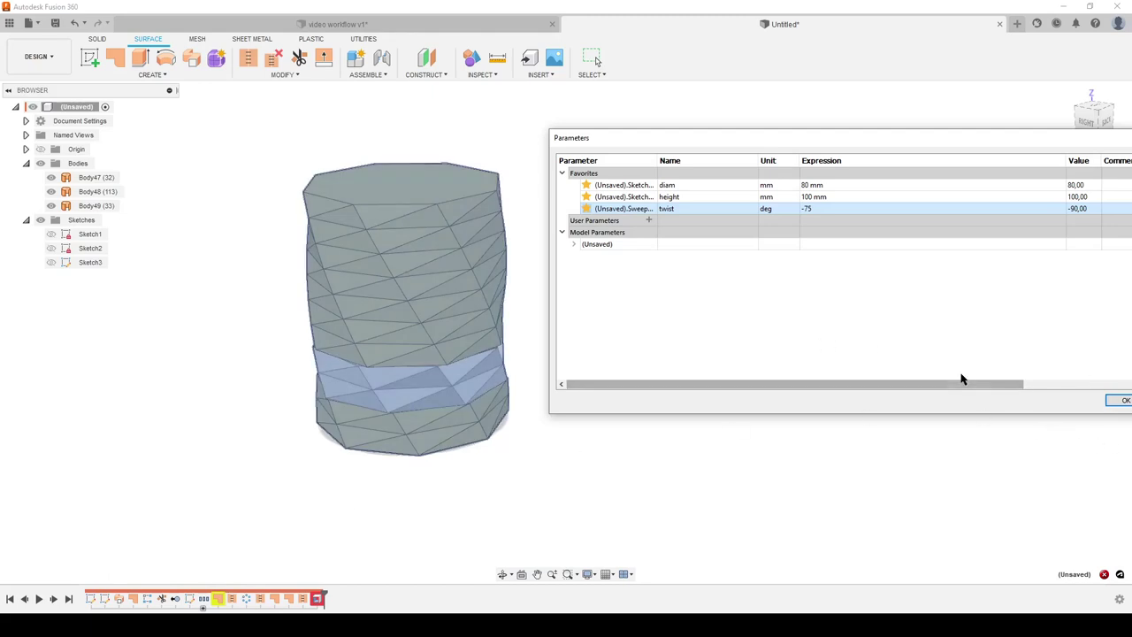
click(1121, 404)
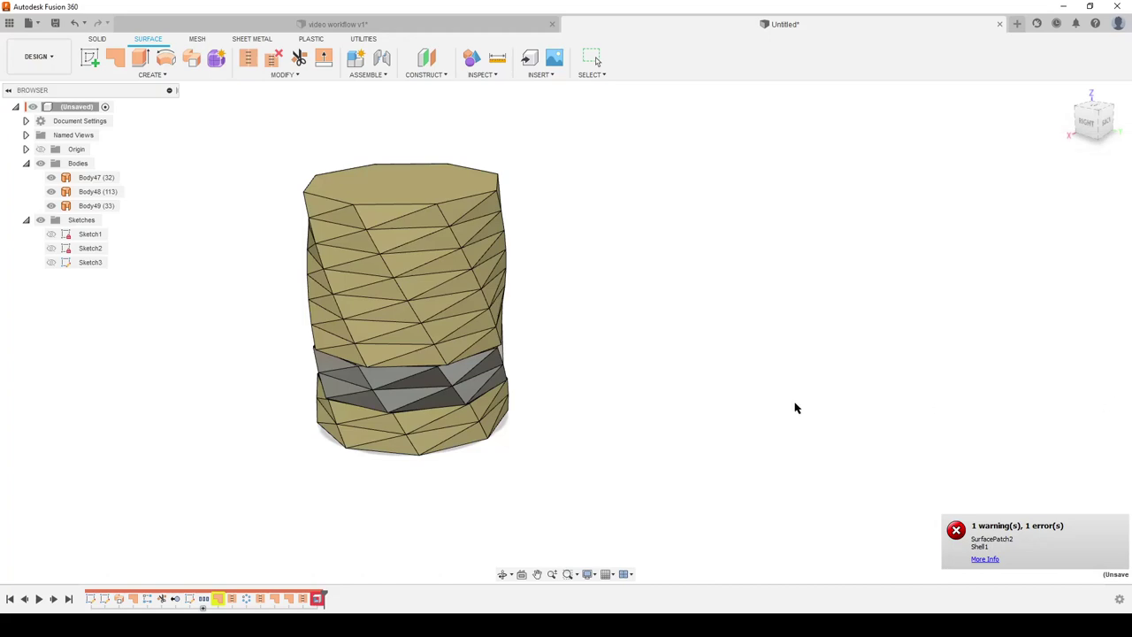
Step: Zoom and pan to inspect the restored single hollow vase body, Body47
scroll(576, 410, up, 3)
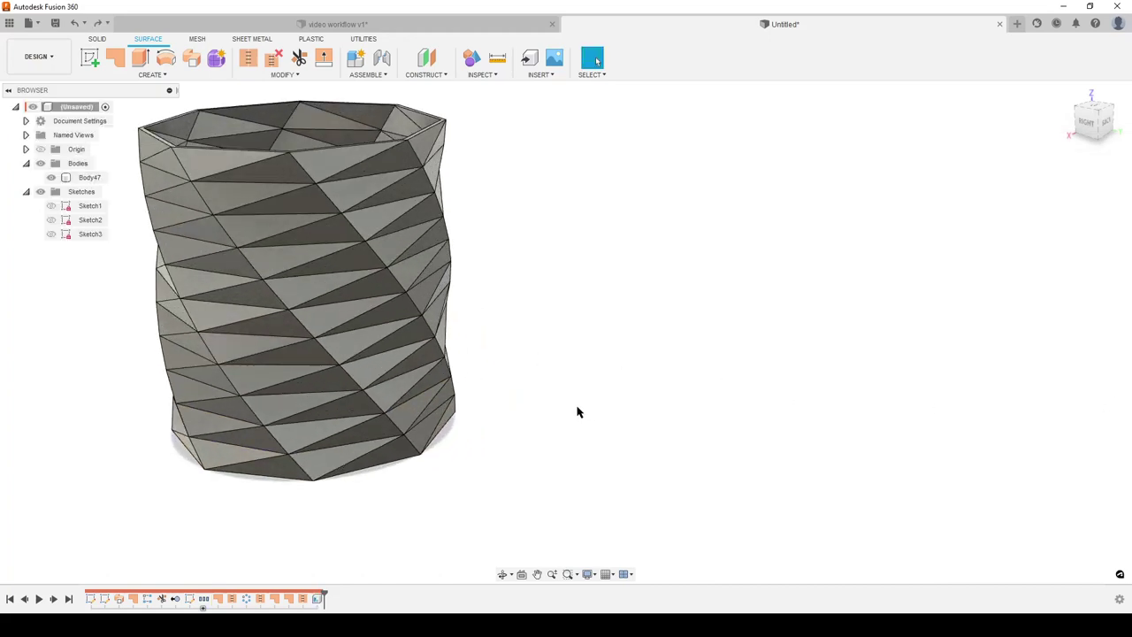
scroll(578, 404, down, 3)
middle_drag(578, 404, 721, 377)
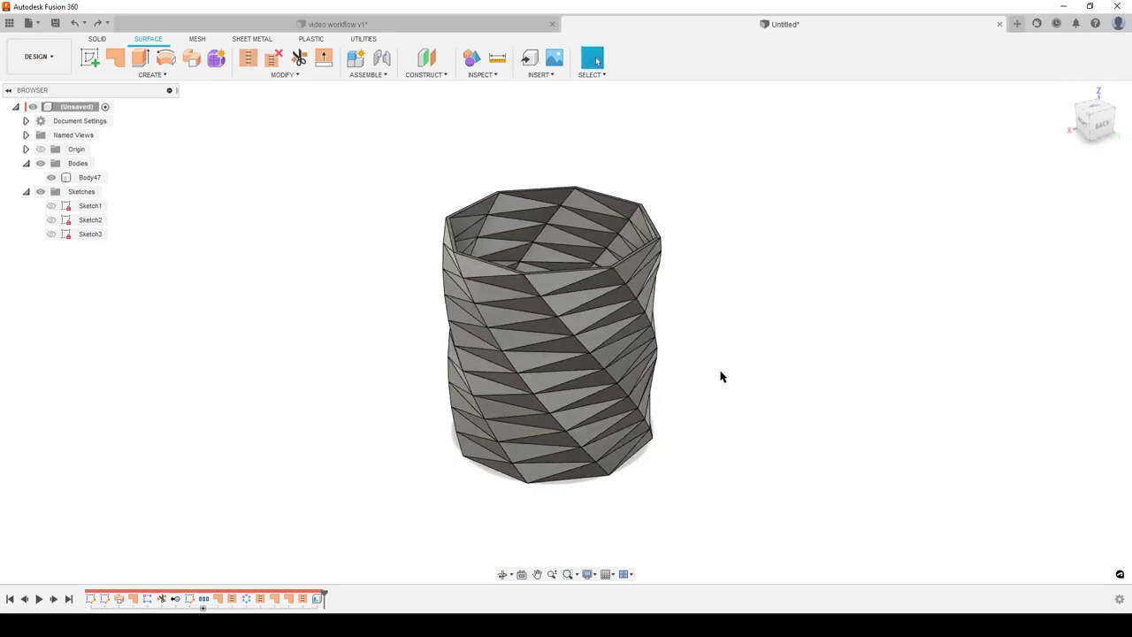
click(646, 425)
scroll(645, 425, up, 5)
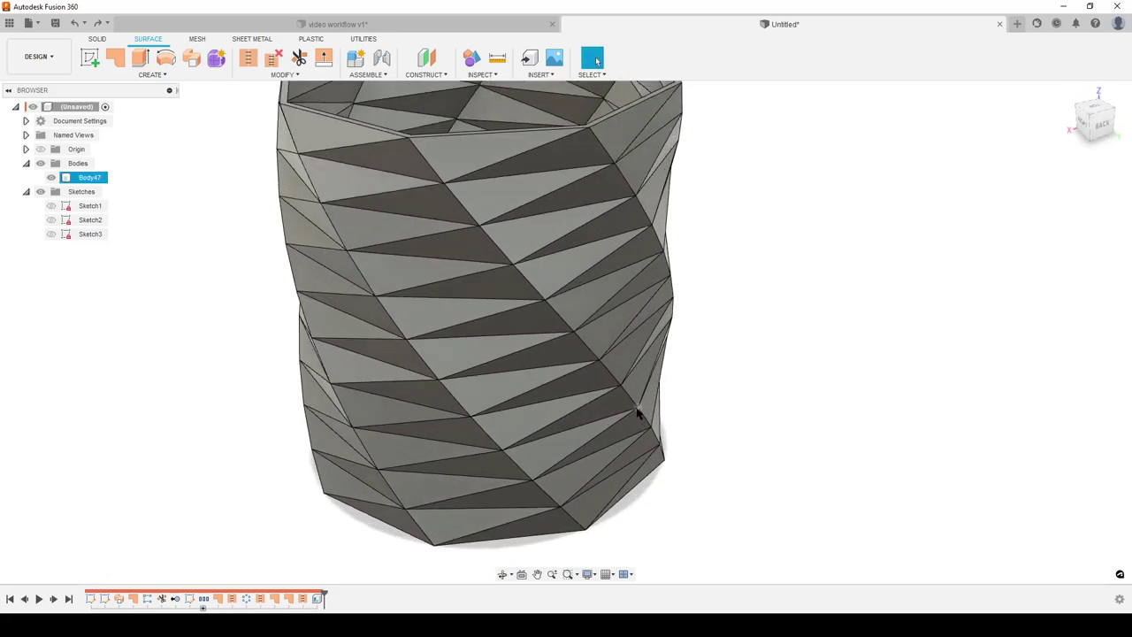
scroll(646, 425, down, 4)
click(717, 416)
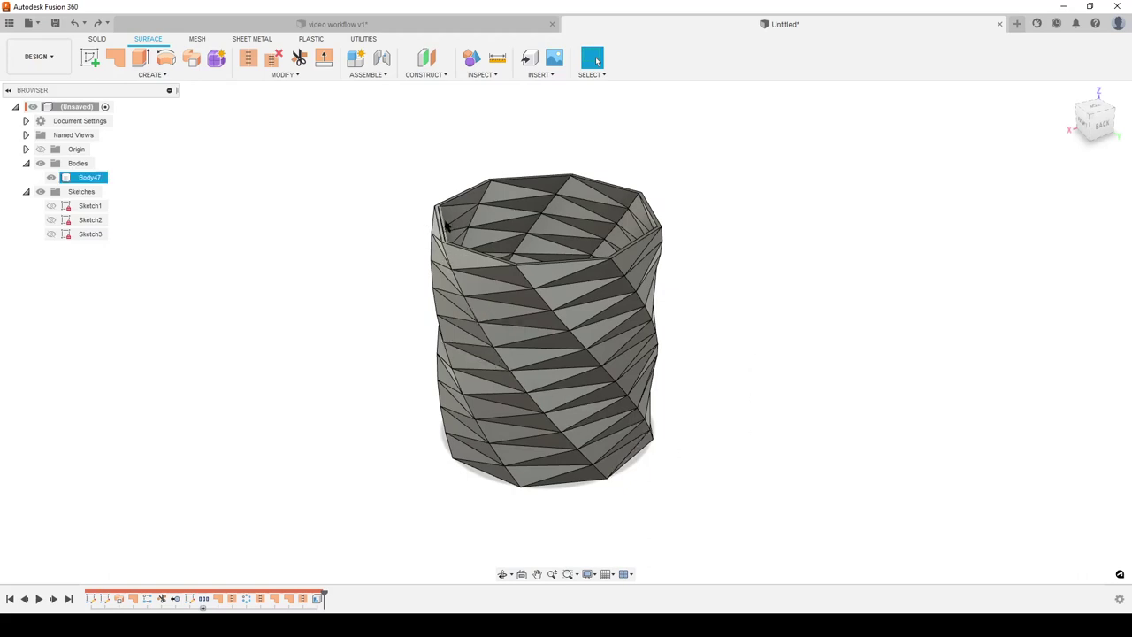
right_click(731, 483)
click(728, 445)
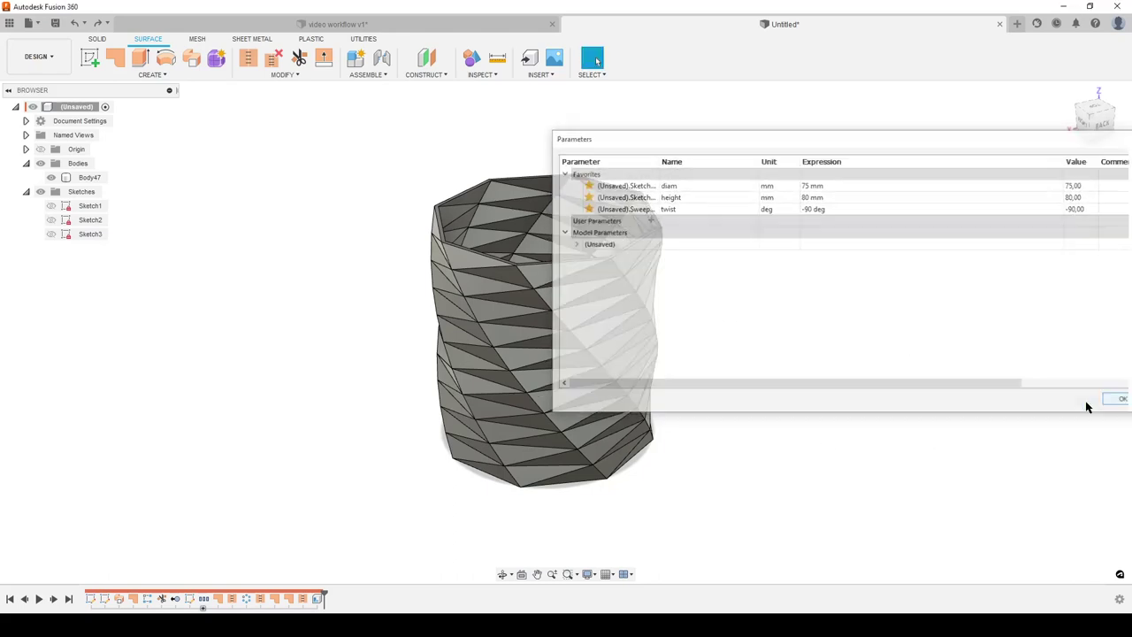
click(1116, 399)
shift+middle_drag(789, 440, 728, 433)
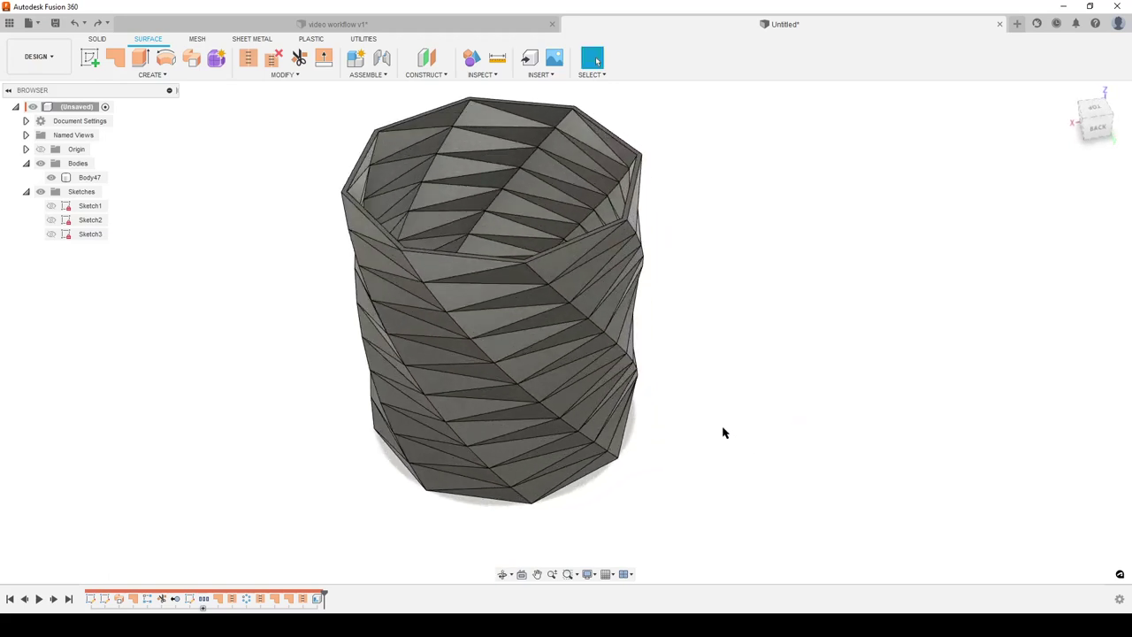
scroll(723, 431, down, 3)
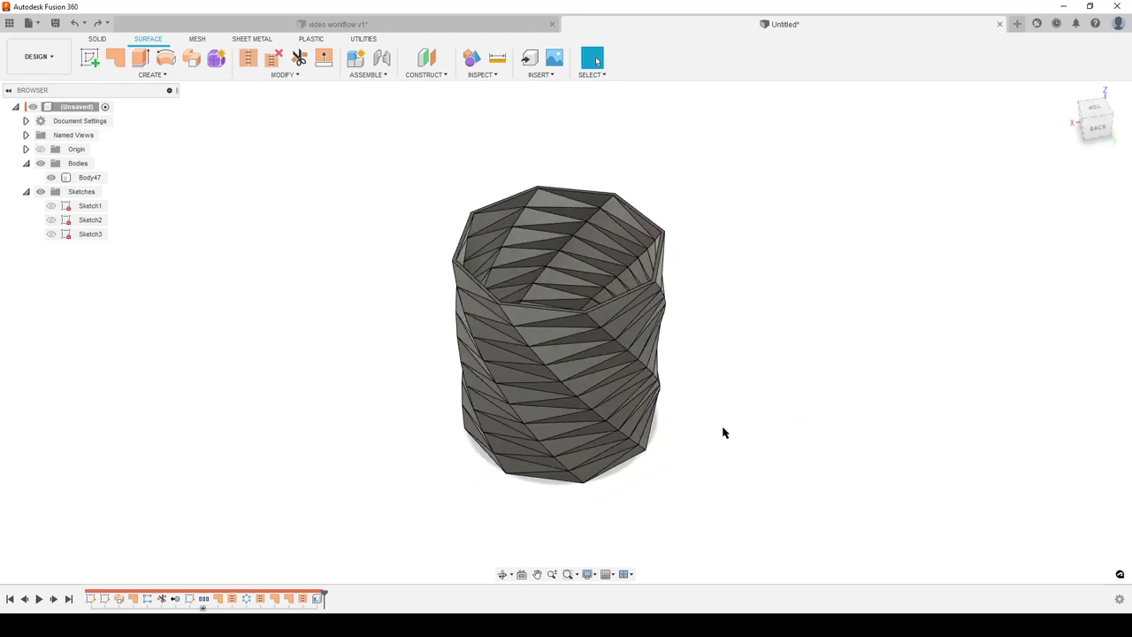